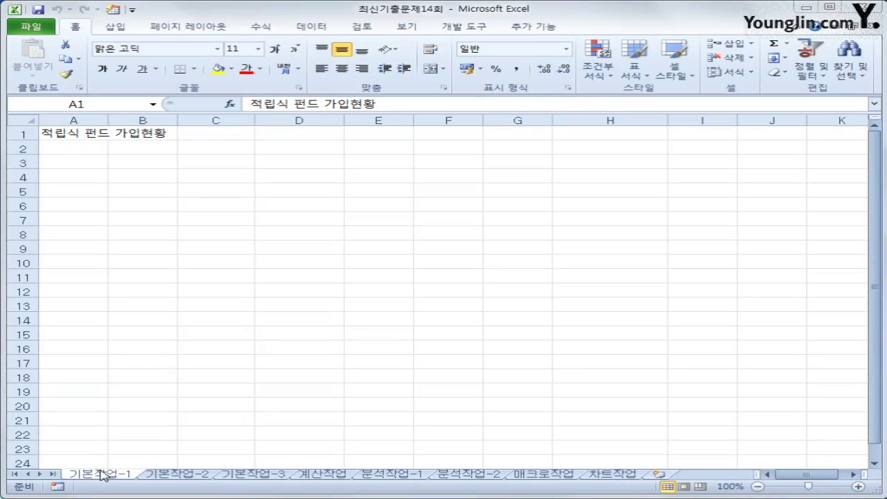
Step: On the 기본작업-2 sheet, merge and center the title across A1:H1
click(199, 475)
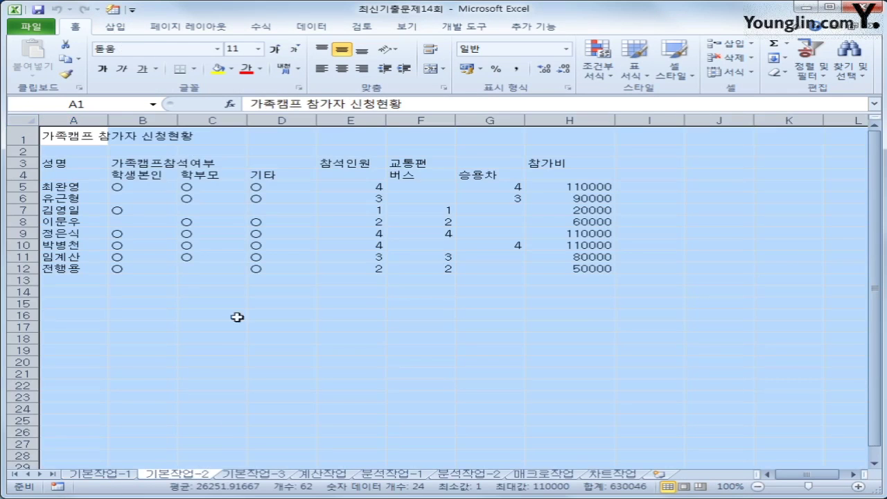
click(90, 137)
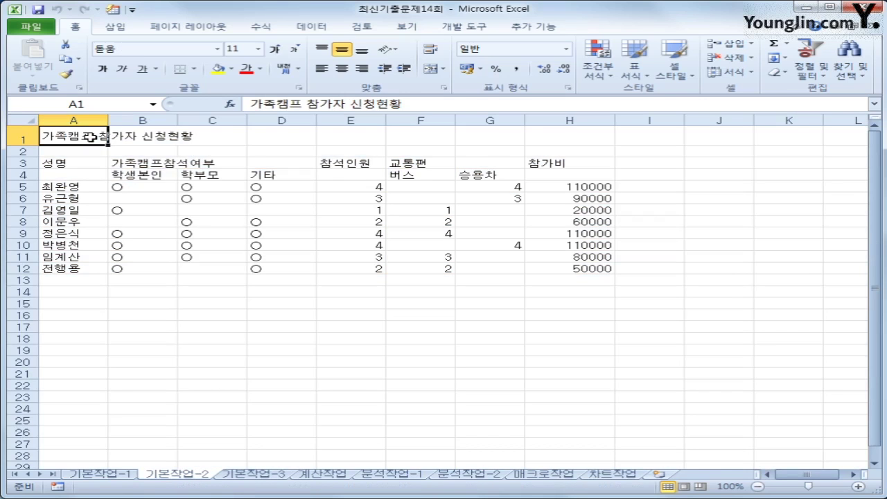
drag(90, 136, 537, 140)
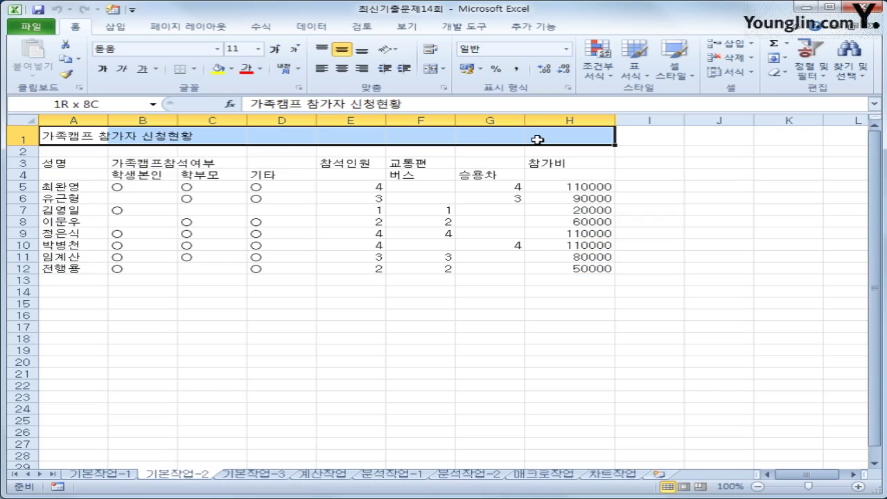
drag(537, 140, 537, 140)
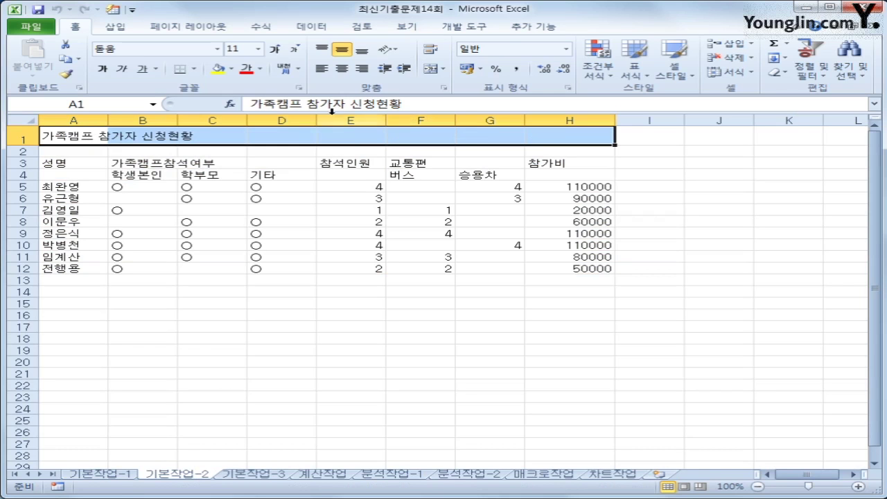
click(430, 70)
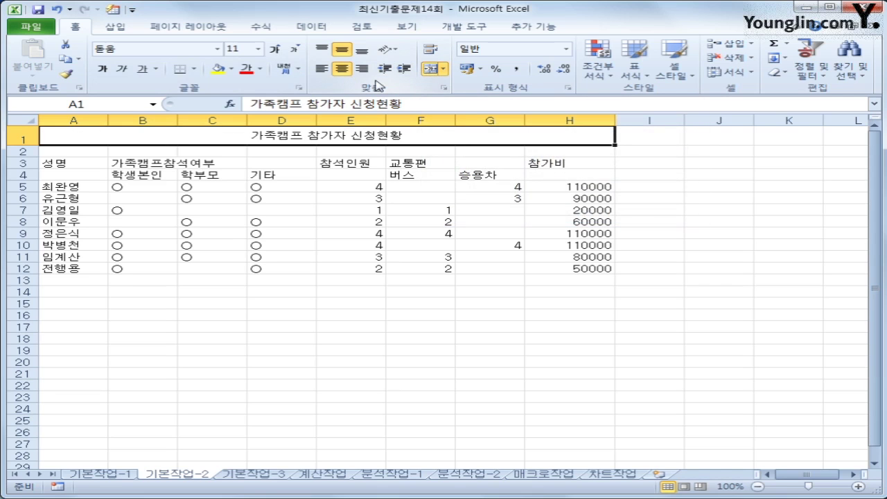
Step: Format the merged title in 굴림체, size 16, bold and underlined
click(217, 50)
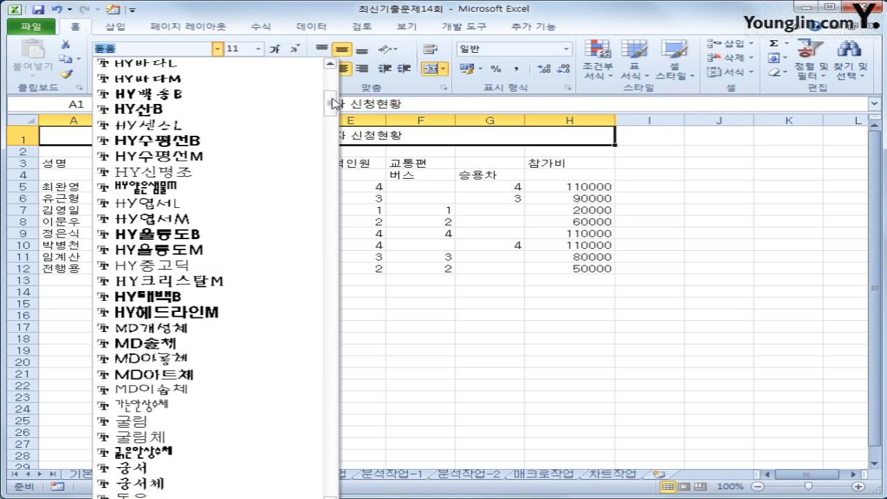
drag(332, 103, 335, 112)
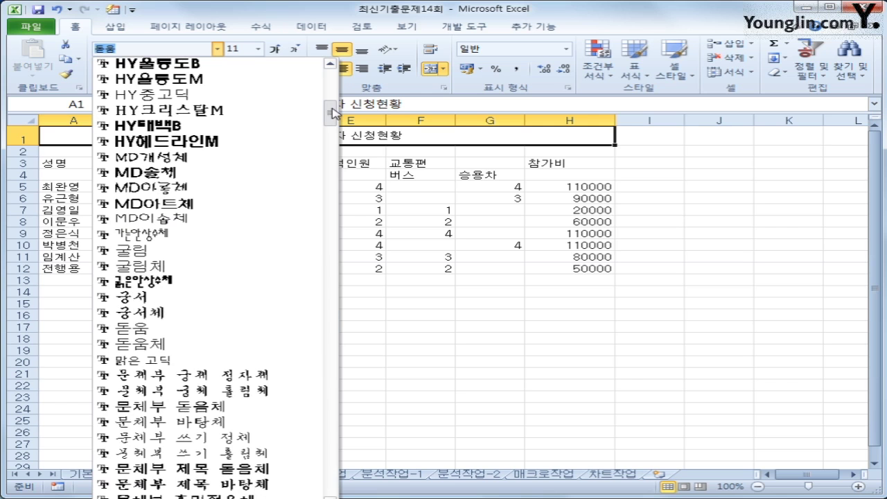
click(182, 272)
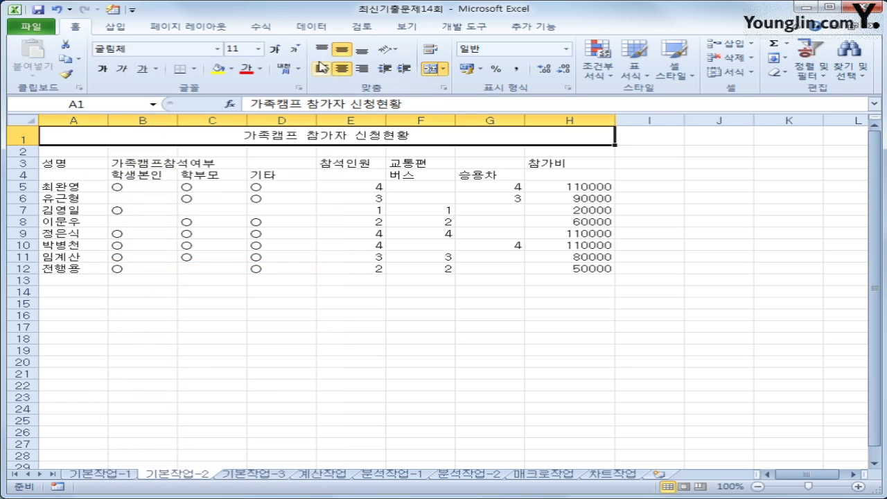
click(258, 49)
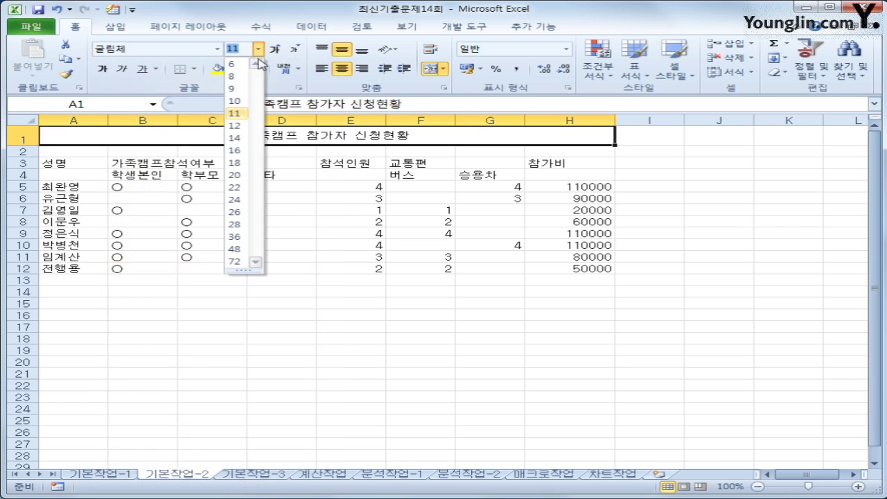
click(234, 152)
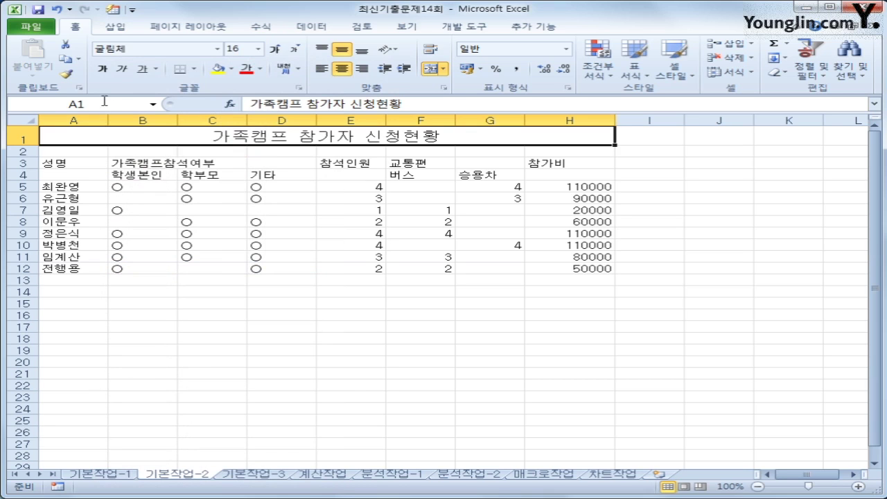
click(101, 69)
click(142, 69)
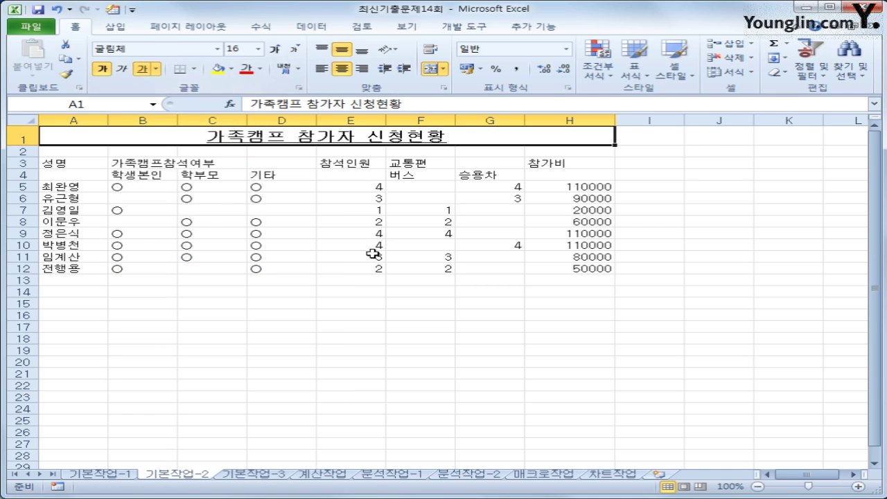
Step: Apply all borders (모든 테두리) to A3:H12 and center its contents horizontally
drag(87, 166, 572, 270)
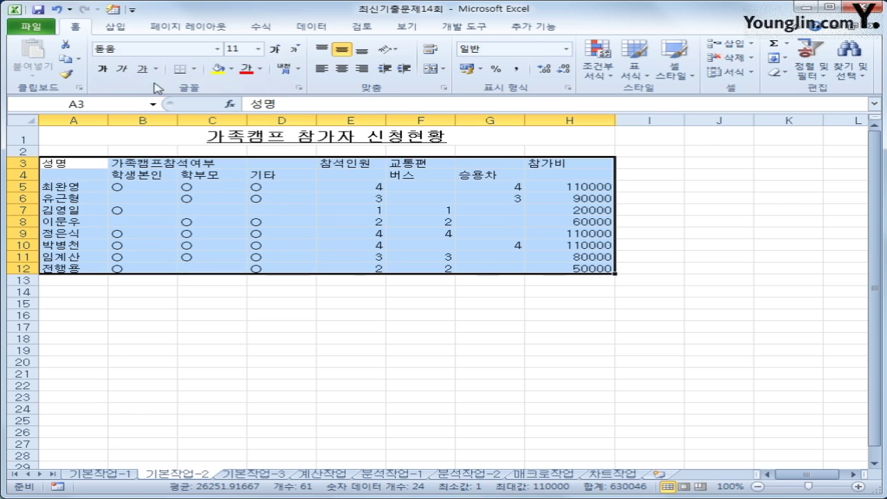
click(195, 69)
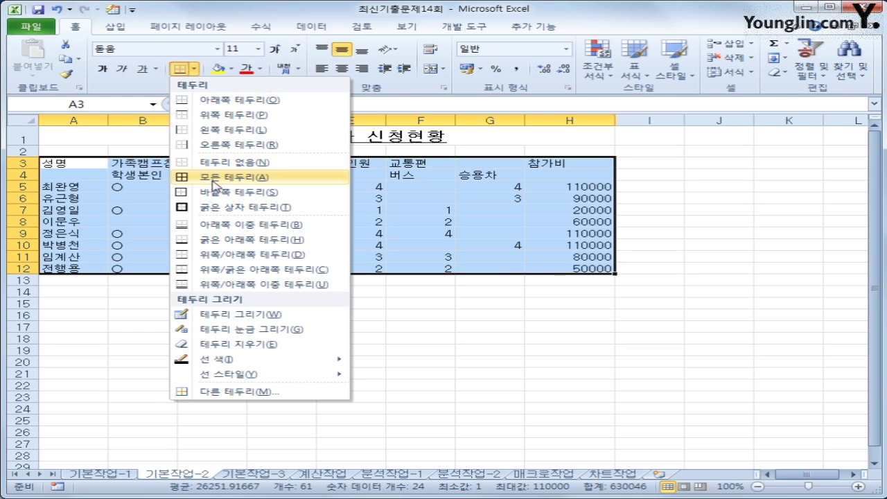
click(216, 174)
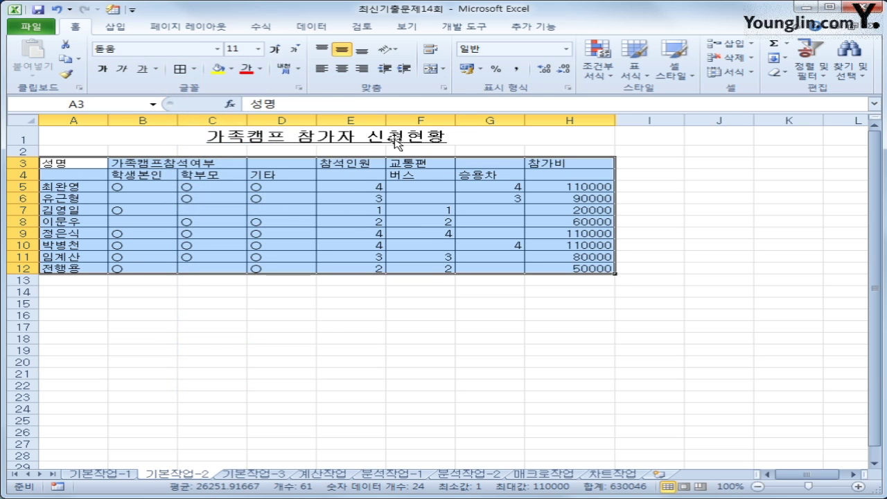
click(341, 68)
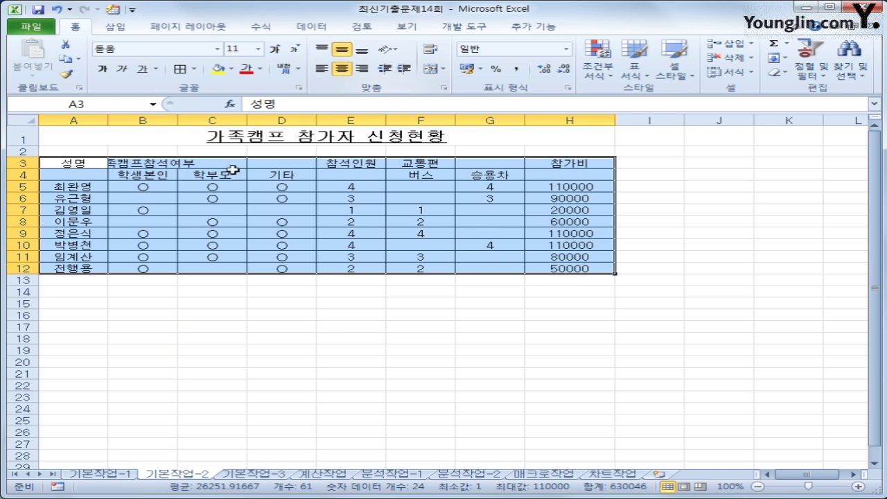
Step: Merge and center the header ranges A3:A4, B3:D3, E3:E4, F3:G3 and H3:H4 together
drag(70, 166, 74, 172)
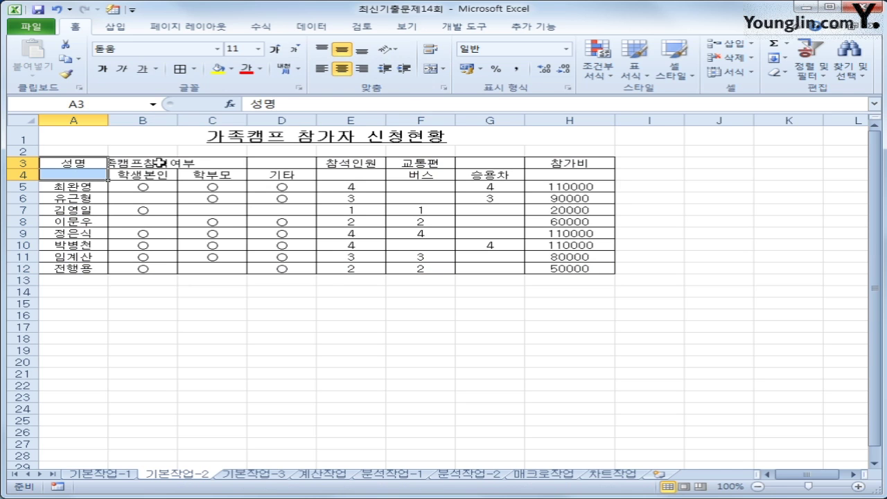
drag(159, 163, 264, 160)
ctrl+click(345, 163)
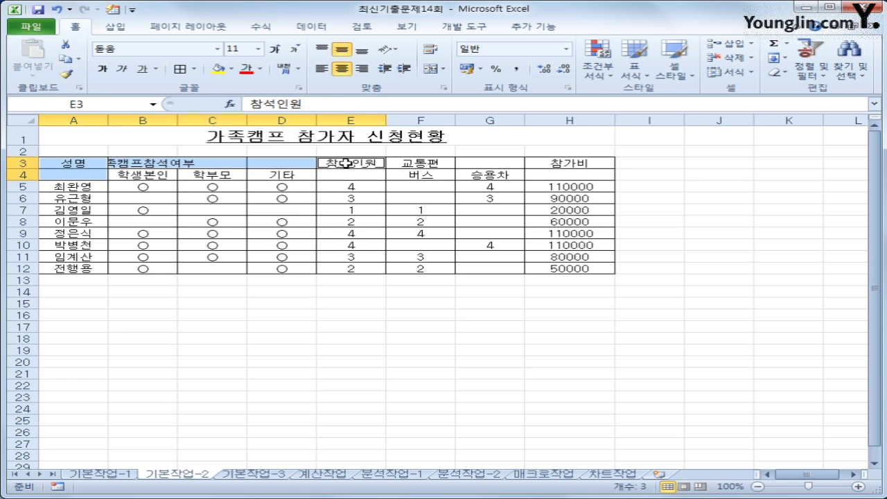
drag(345, 163, 348, 174)
ctrl+click(432, 165)
drag(432, 165, 481, 164)
ctrl+click(573, 163)
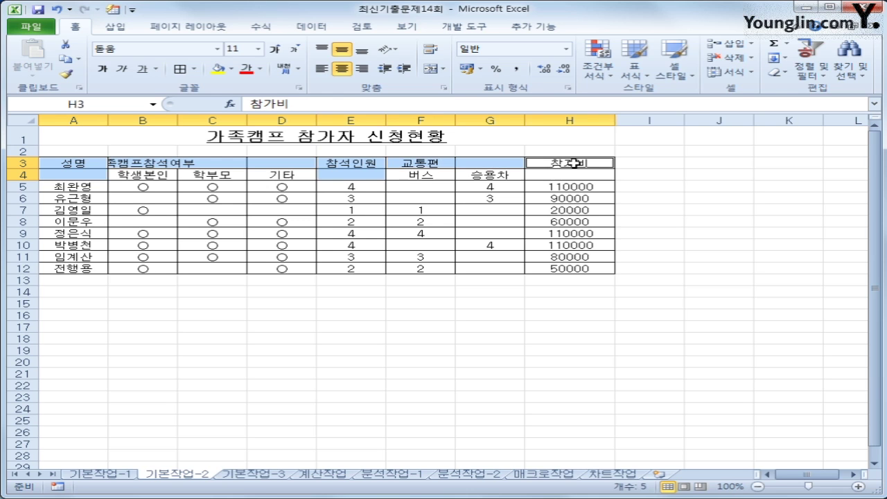
drag(573, 164, 572, 173)
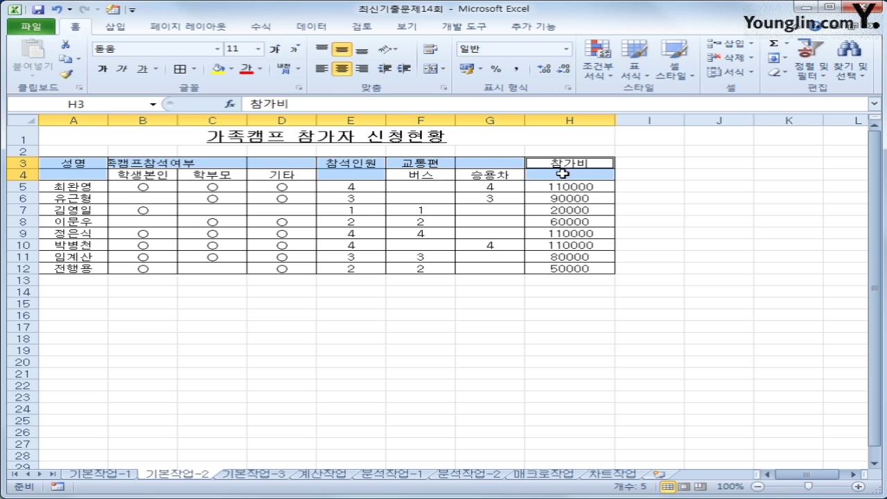
click(430, 69)
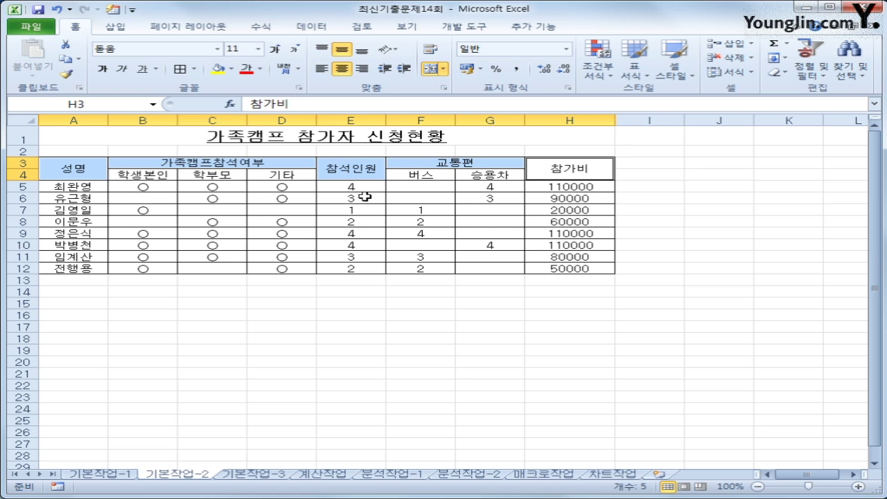
Step: Define the name 참가자명단 for the range A5:A12
drag(85, 189, 78, 262)
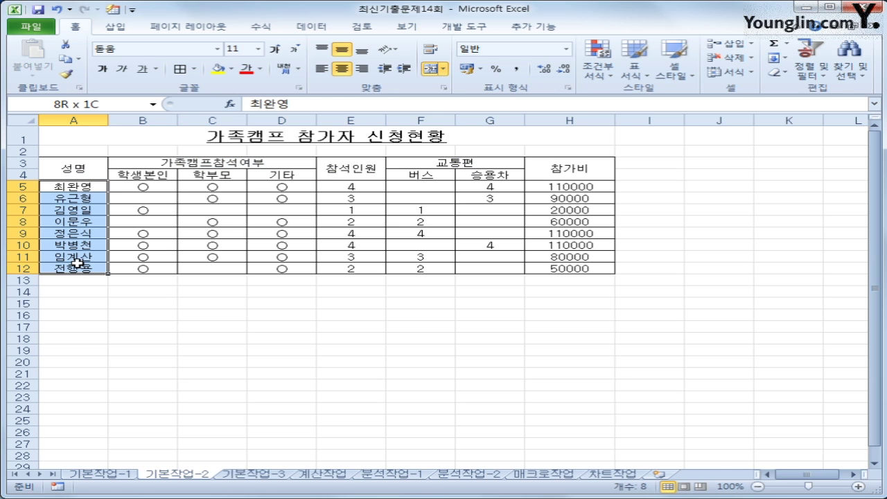
click(128, 101)
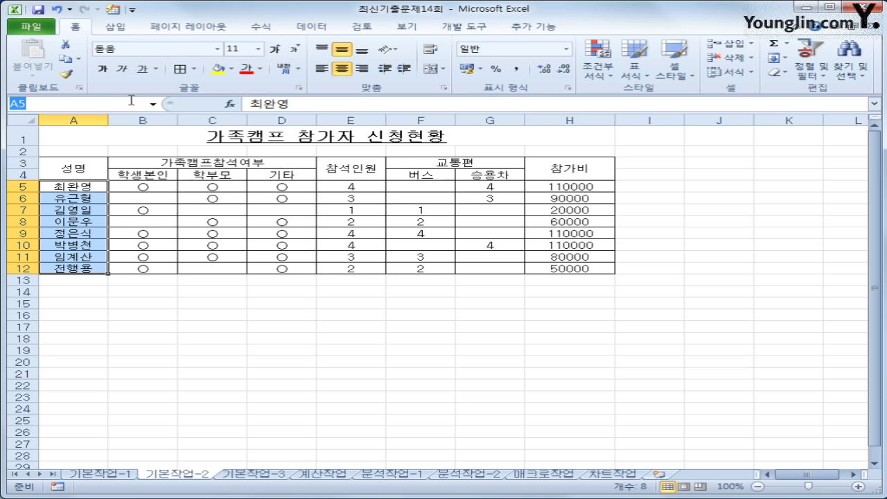
text(ck)
key(BackSpace)
key(BackSpace)
key(Hangul)
text(ㅊㅏㅁ가참)
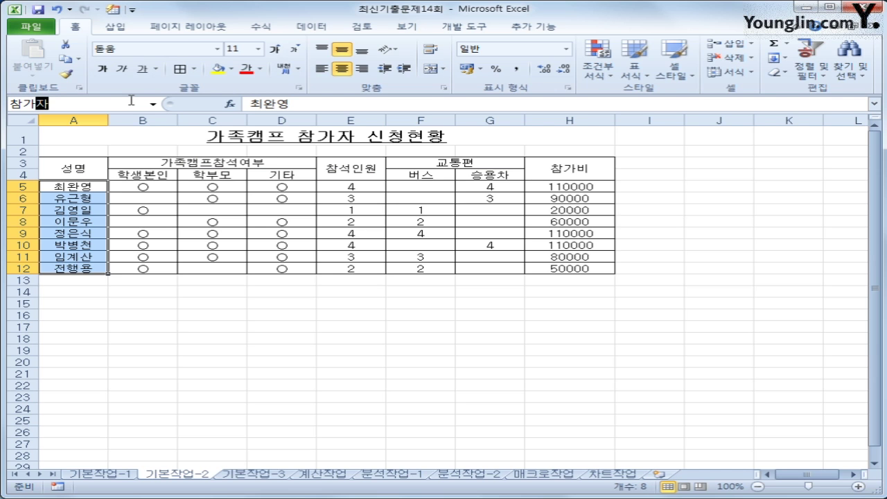
key(BackSpace)
key(BackSpace)
key(BackSpace)
text(자명단)
key(Return)
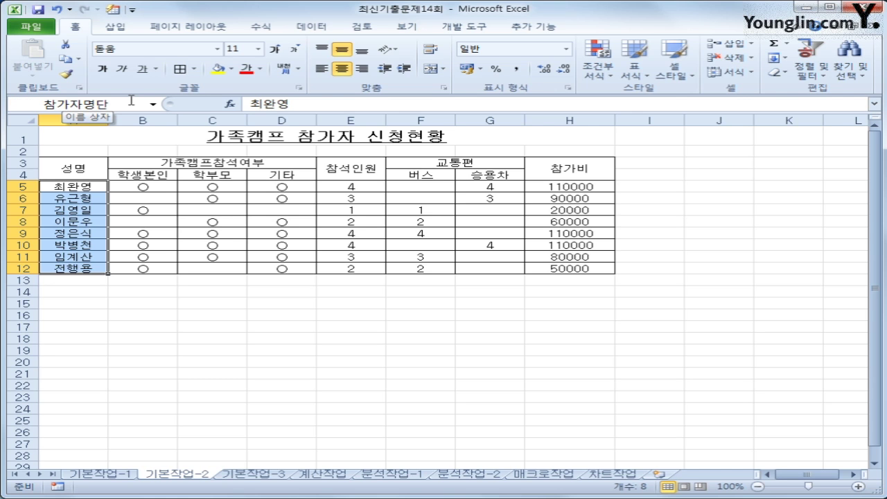
Step: Apply the currency format (통화) to the 참가비 amounts in H5:H12
drag(549, 187, 560, 269)
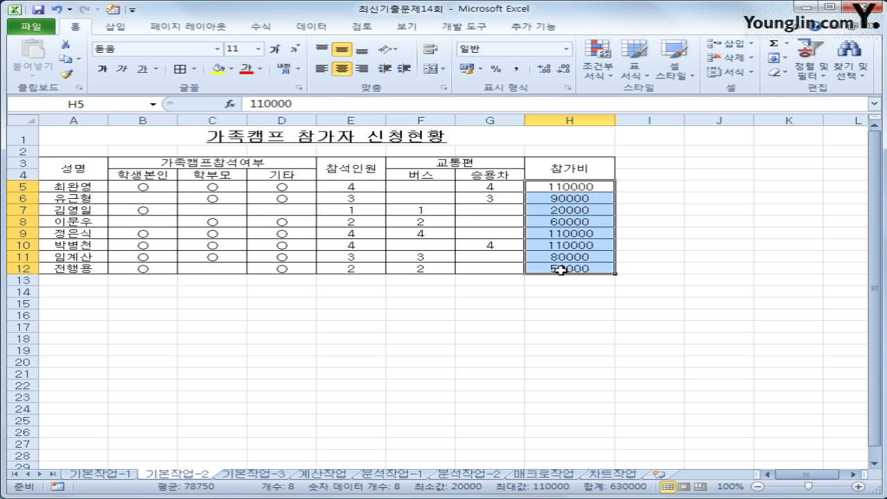
click(567, 54)
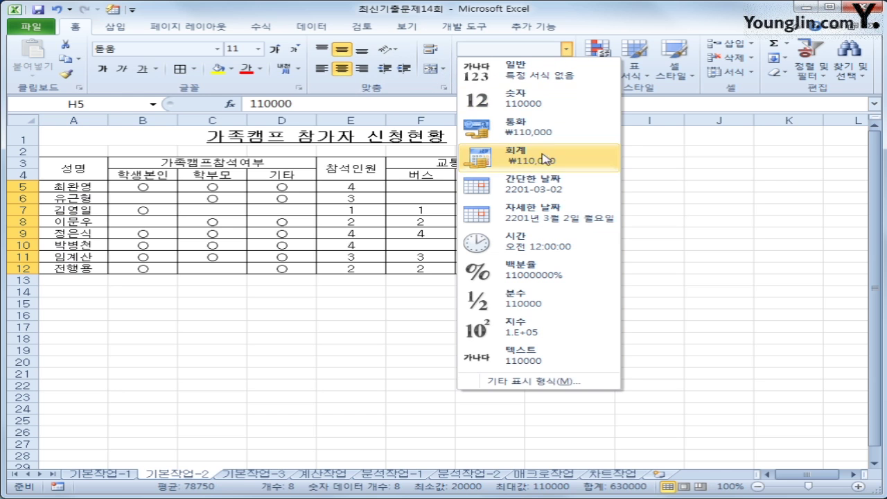
click(524, 123)
click(608, 326)
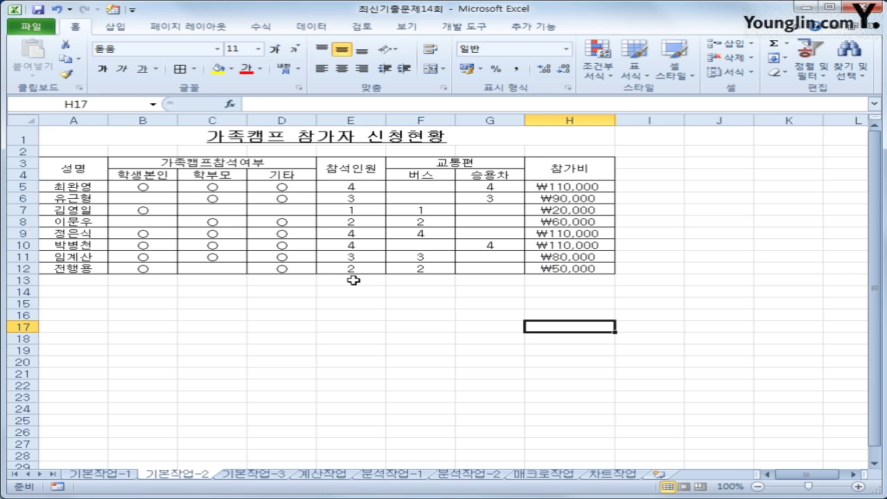
Step: On the 기본작업-3 sheet, start a new conditional formatting rule for A4:H12 that uses a formula to choose the cells
click(258, 474)
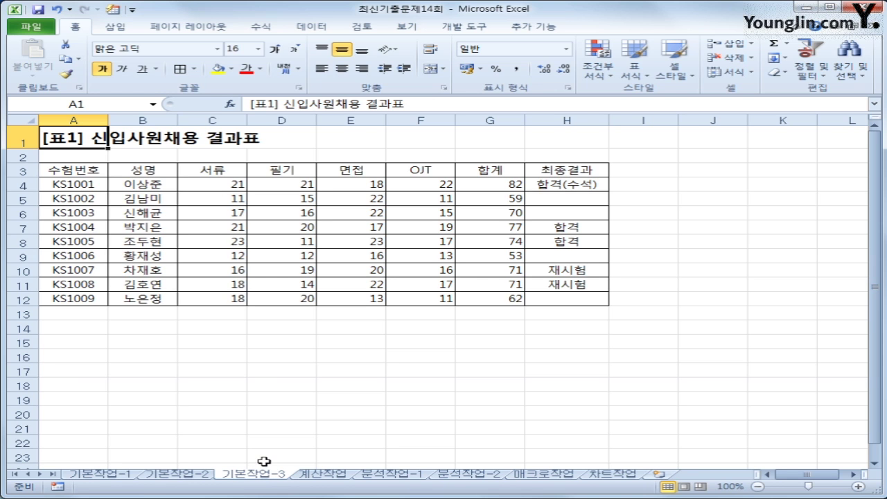
drag(85, 185, 554, 295)
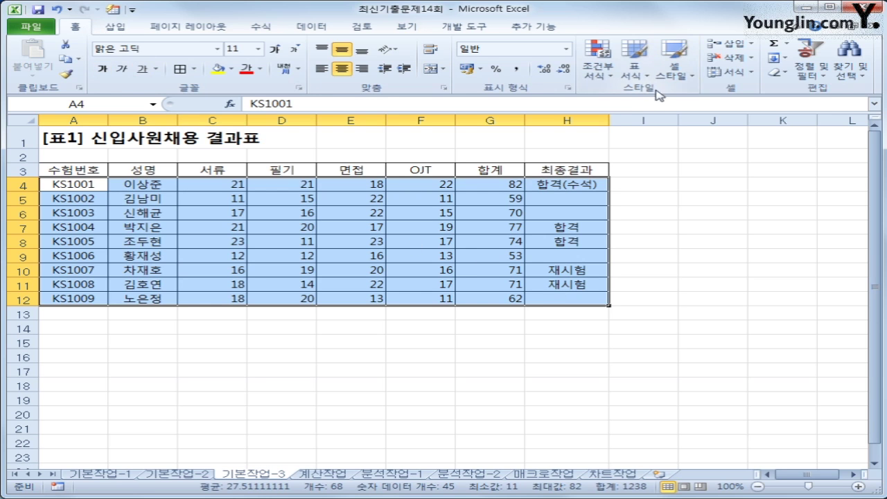
click(599, 69)
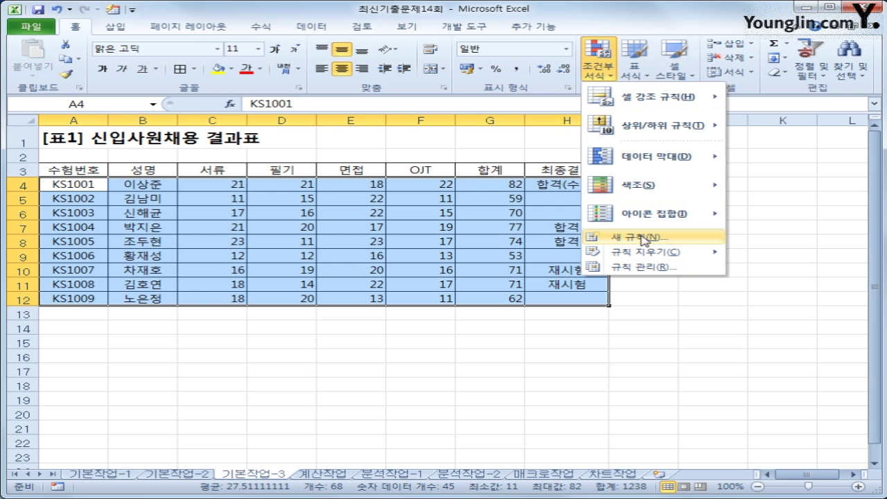
click(644, 238)
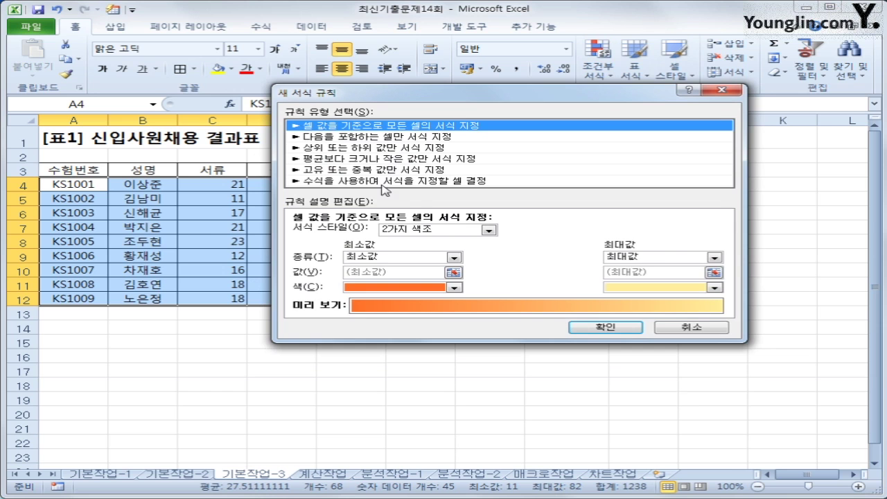
click(385, 182)
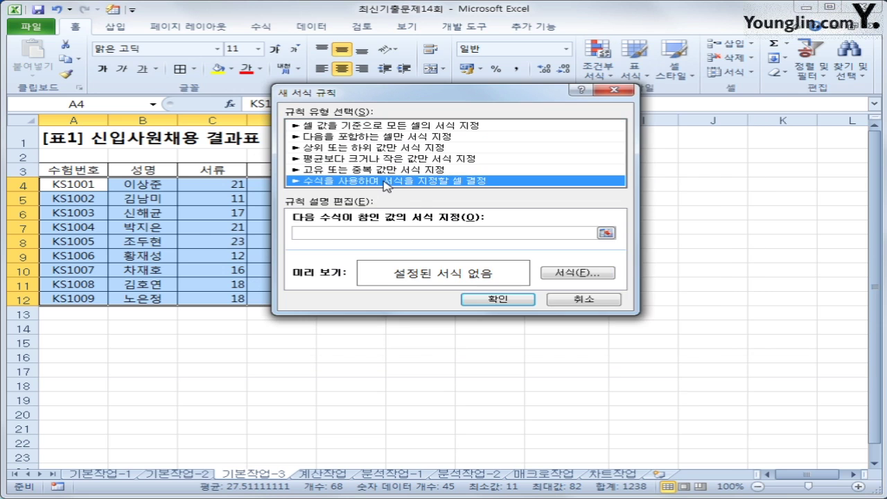
Step: Start the rule formula as an OR test whose first condition is $G4<60, with only the column fixed
click(395, 233)
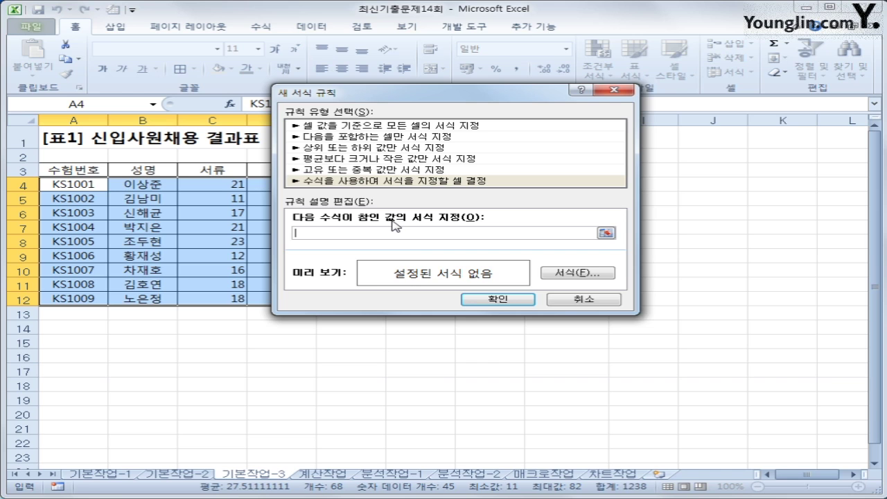
text(ㅋ)
text(or)
text(()
drag(420, 99, 600, 227)
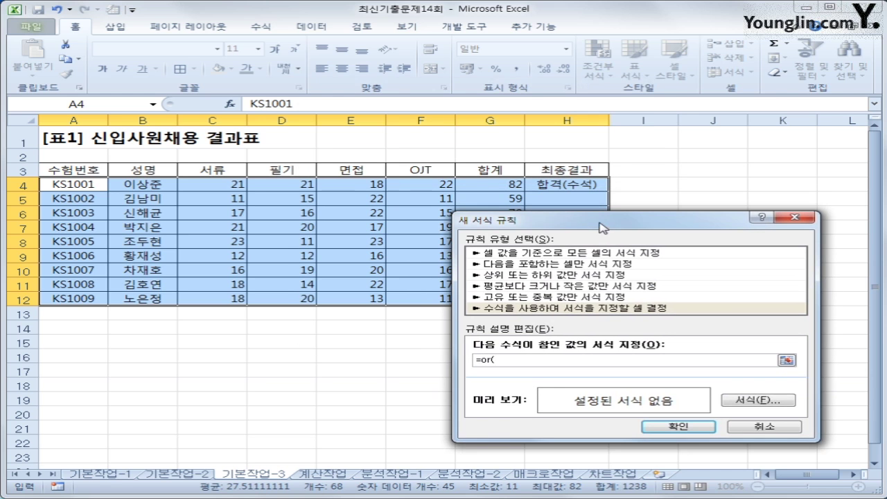
click(502, 185)
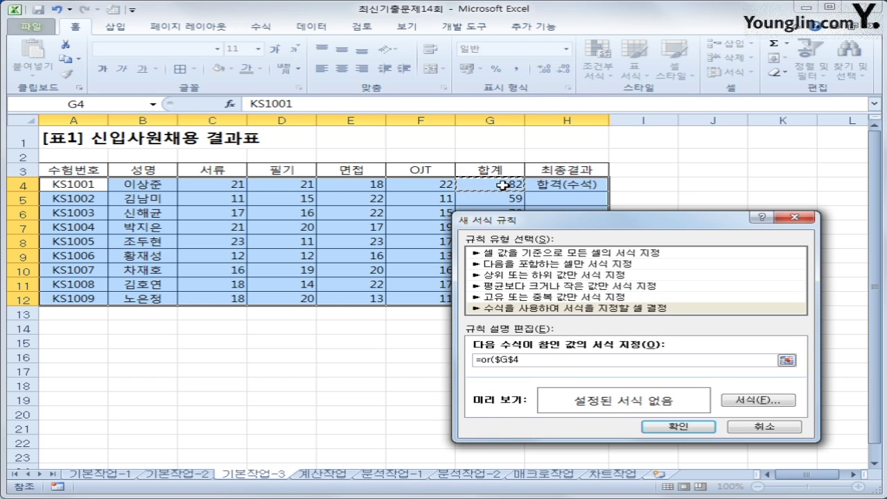
key(F4)
key(F4)
text(<)
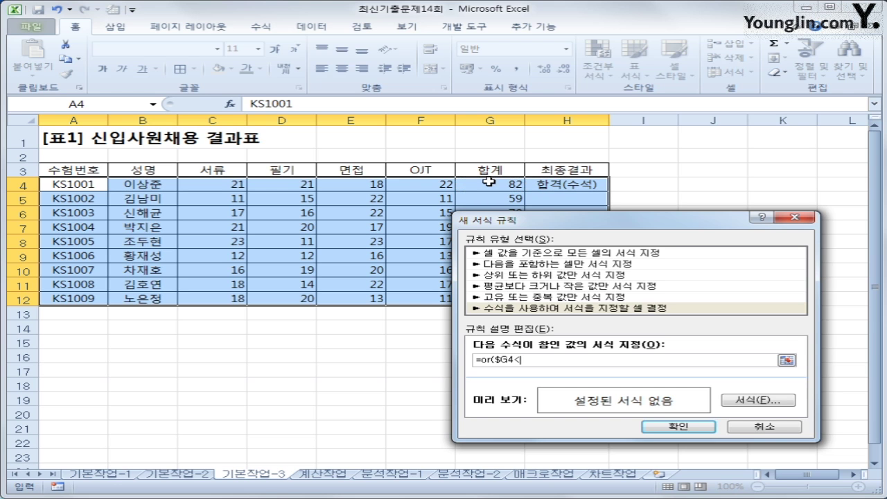
text(60,)
Step: Complete the OR formula with the second condition $H4="재시험", keeping only the column fixed
click(549, 183)
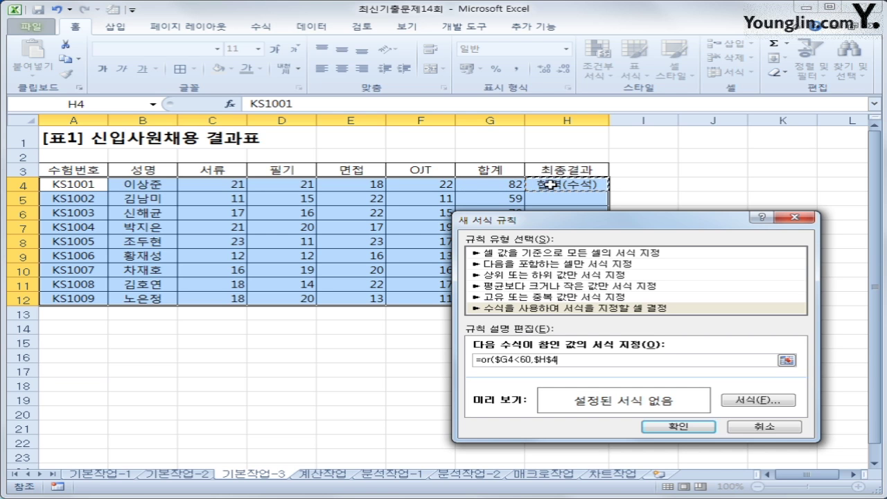
key(F4)
key(F4)
text(=")
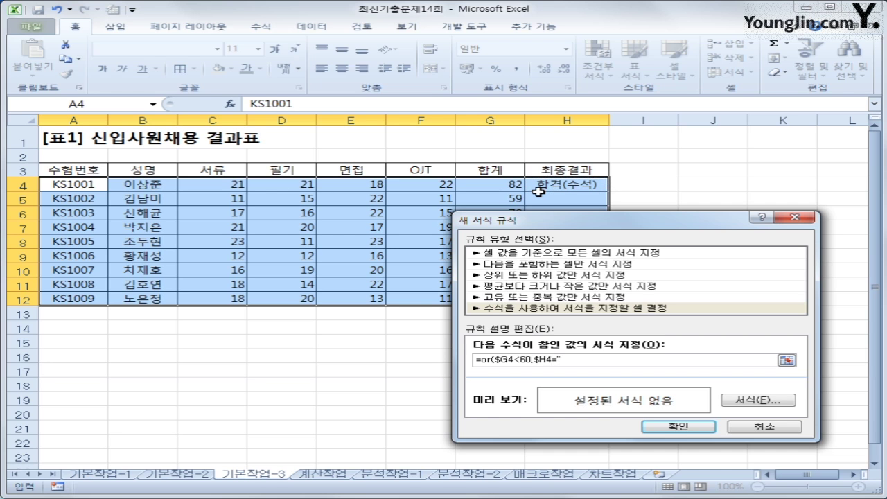
text(재시험"))
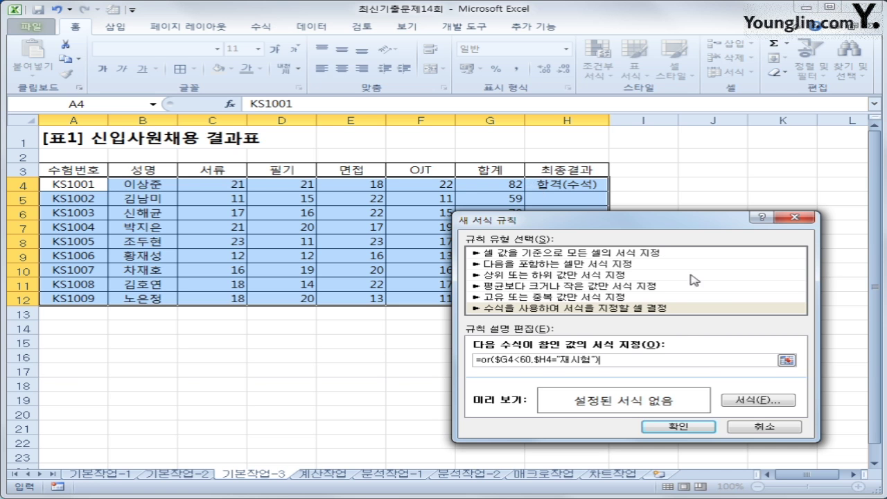
Step: Set the rule's format to bold (굵게) with the standard red font colour and apply the rule to the table
click(757, 401)
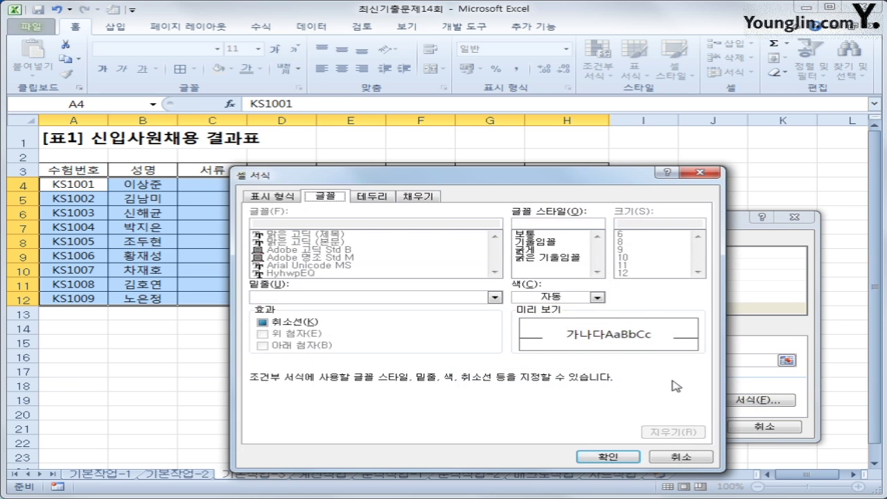
click(543, 250)
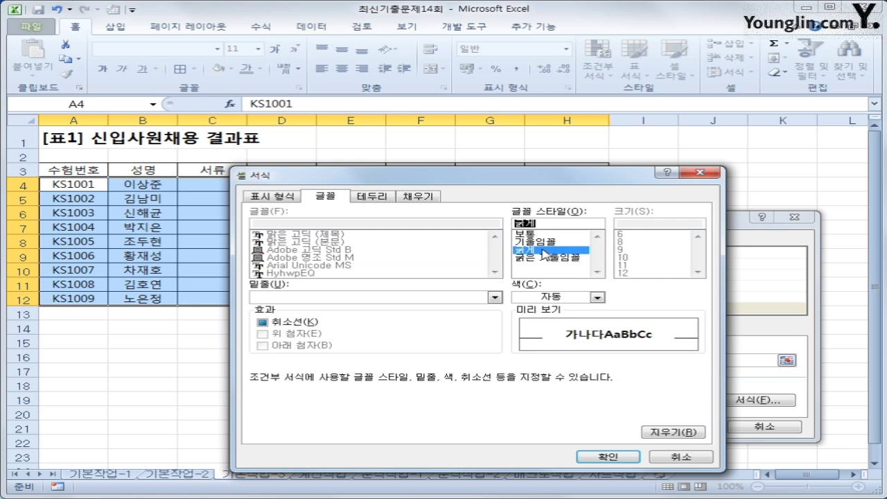
click(596, 297)
click(534, 408)
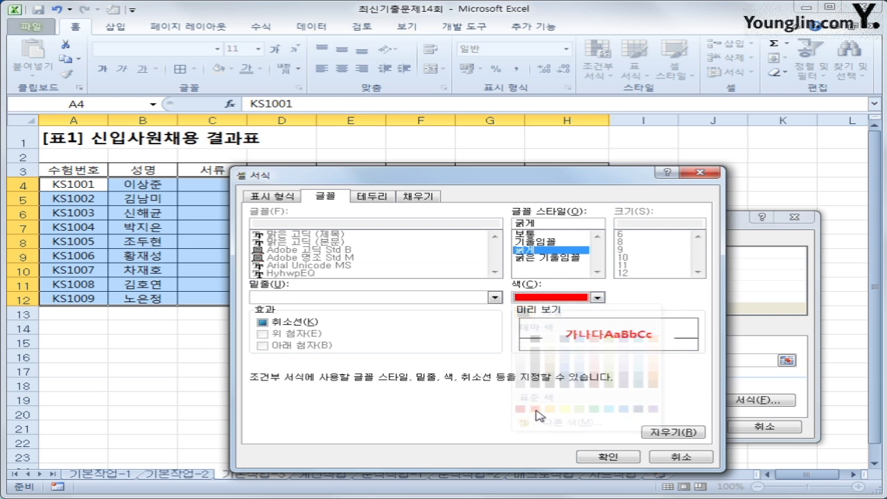
click(614, 458)
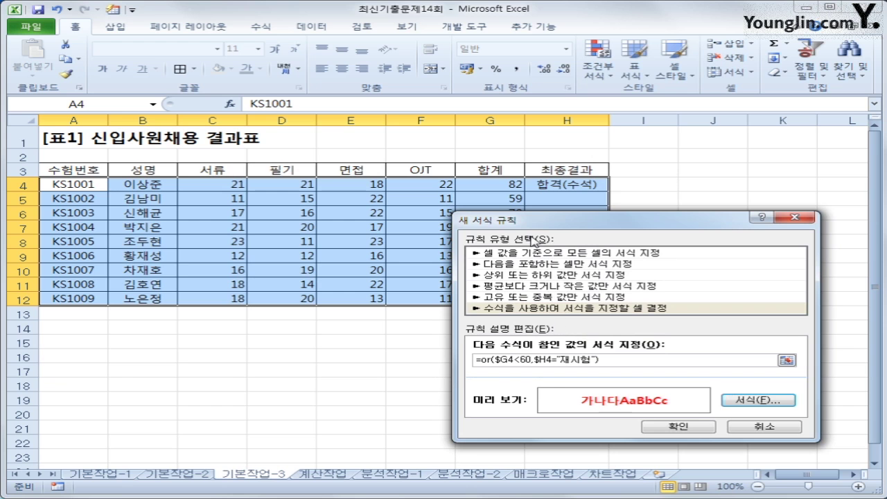
click(676, 426)
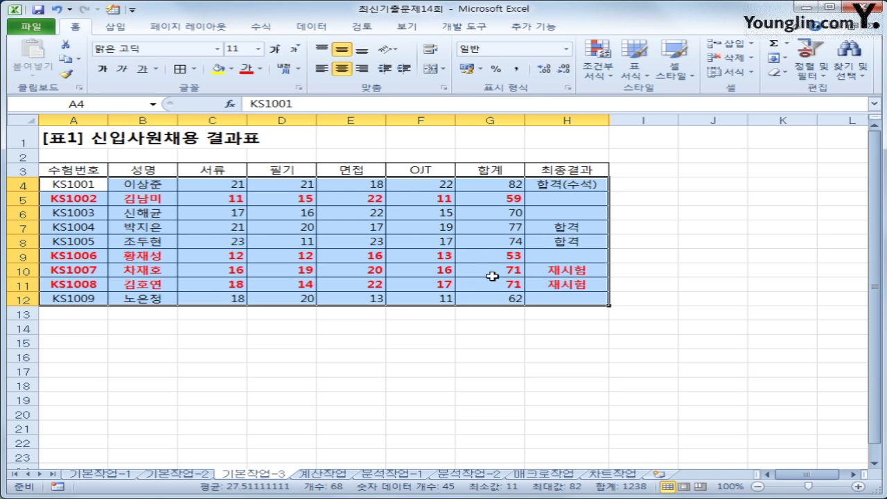
click(567, 298)
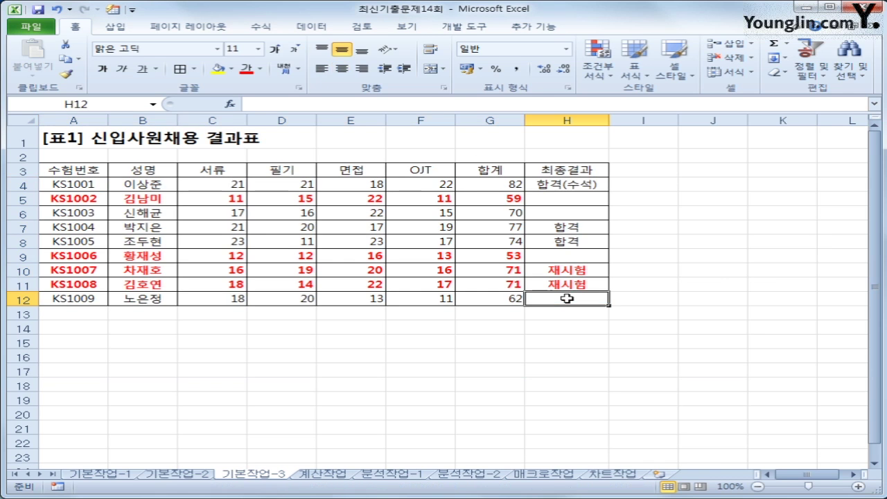
Step: On the 계산작업 sheet, start the 판매액 formula in E3 with the sales quantity C3 as the first factor
click(322, 474)
click(427, 161)
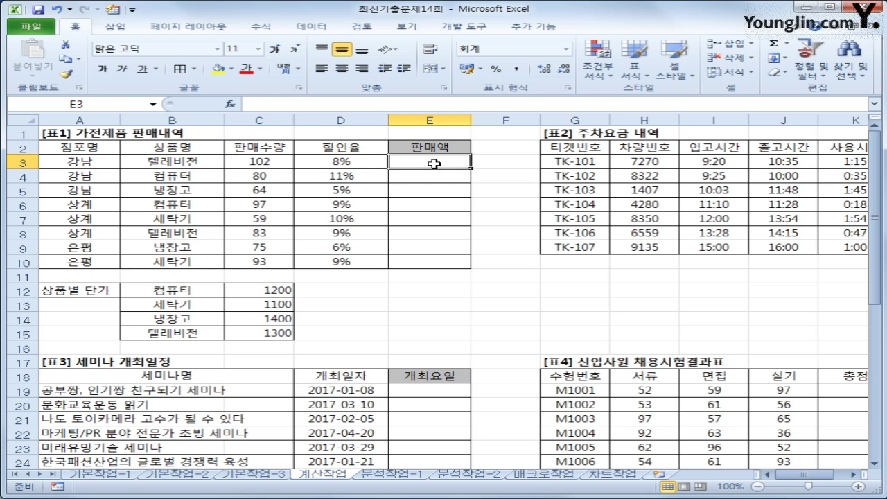
text(=)
click(280, 161)
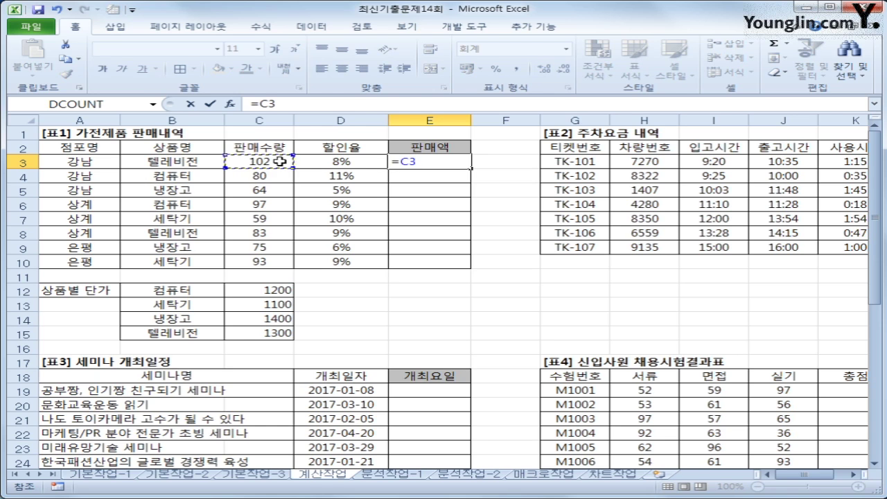
text(*)
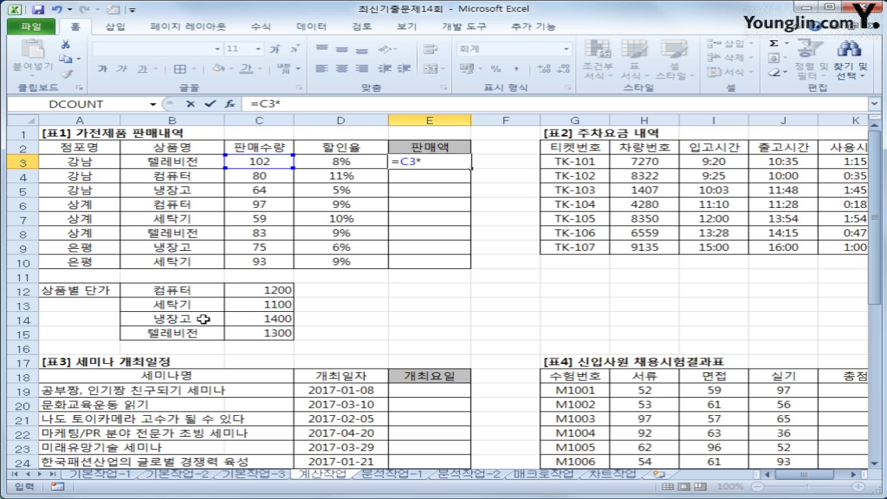
Step: Multiply the quantity by the product's unit price using VLOOKUP(B3,$B$12:$C$15,2,0) in the E3 formula
text(ㅍ)
key(BackSpace)
text(vl)
key(Tab)
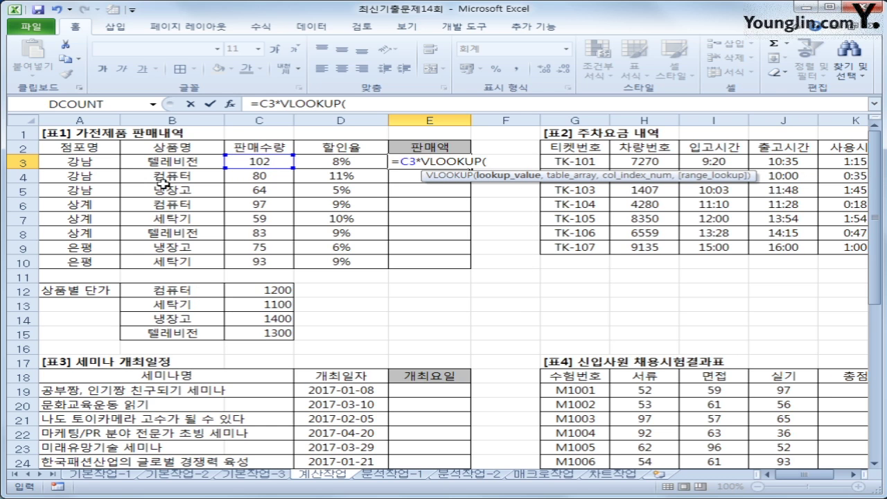
click(164, 160)
text(,)
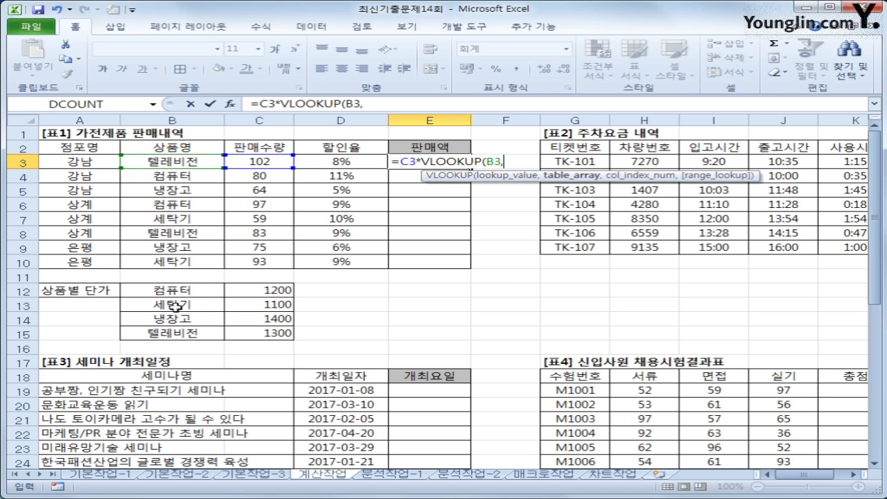
drag(186, 289, 230, 327)
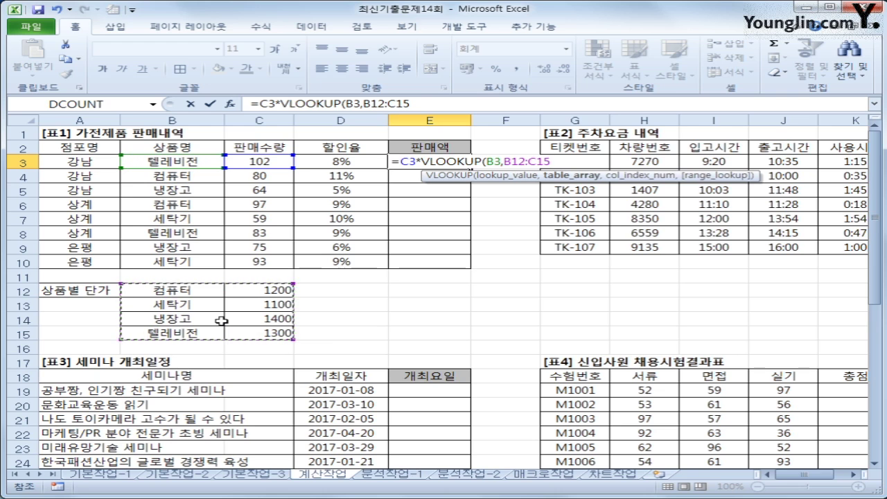
key(F4)
text(,2)
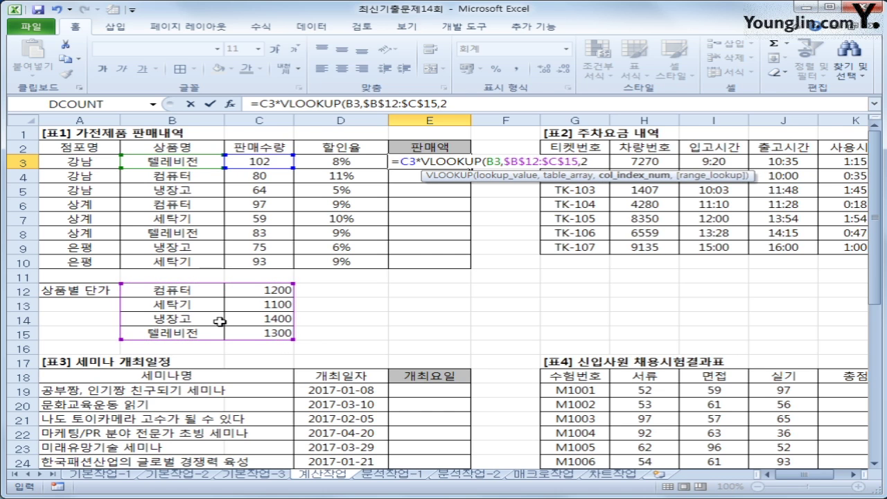
text(,)
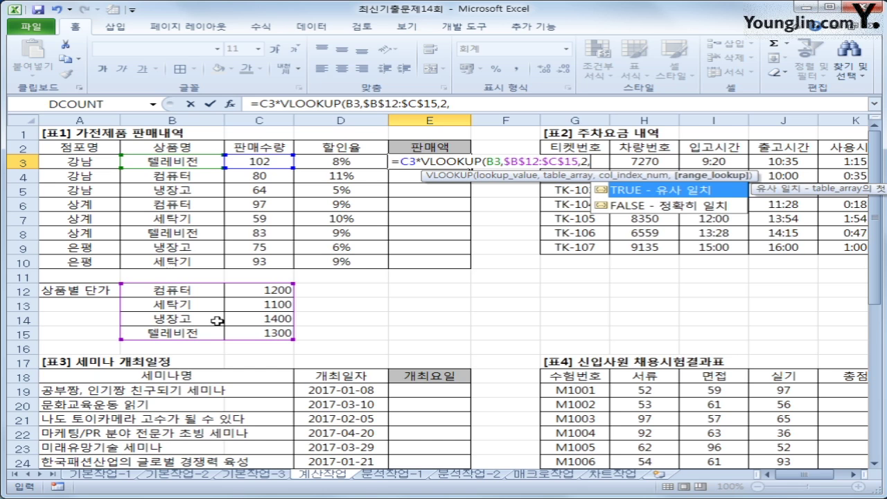
text(0)*)
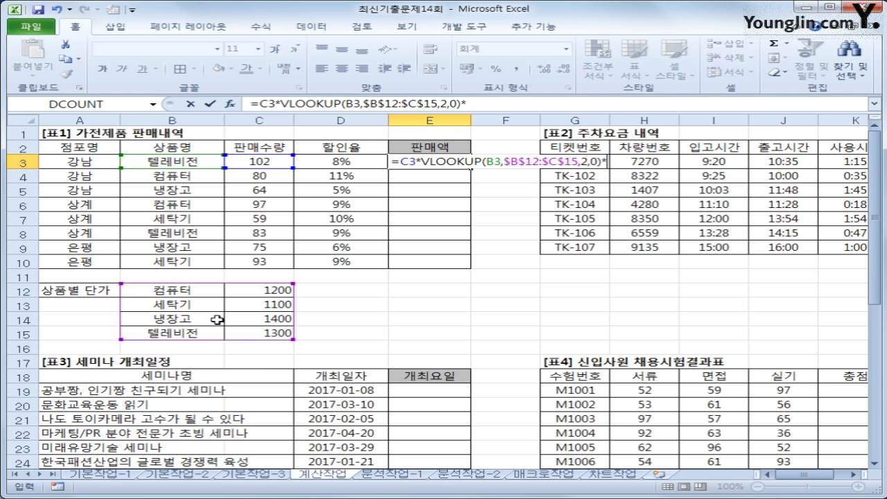
Step: Finish the E3 formula with the discount factor (1-D3) and enter it
text((1-)
key(Left)
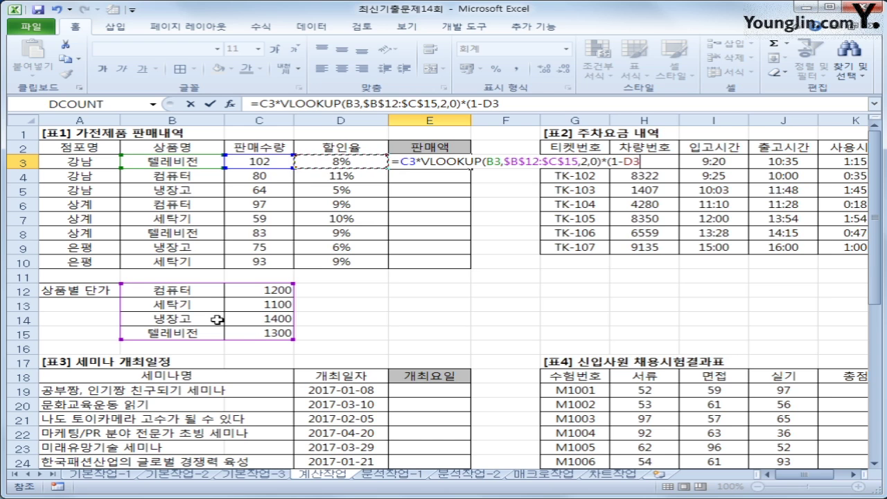
text())
key(Return)
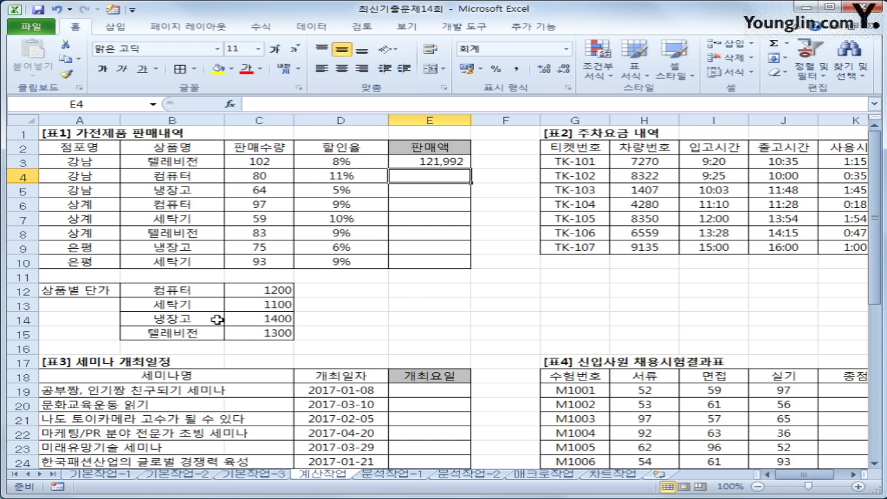
Step: Wrap the E3 formula in ROUNDDOWN with -2 digits and fill it down through E10
click(450, 161)
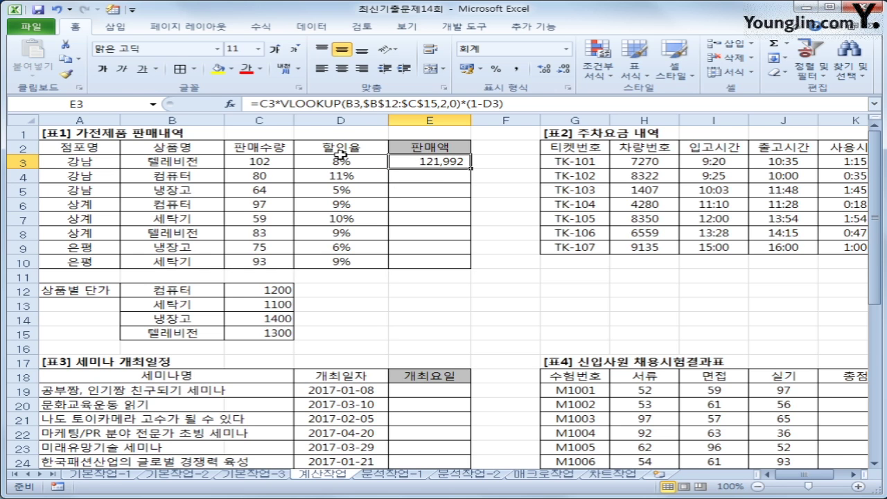
click(258, 104)
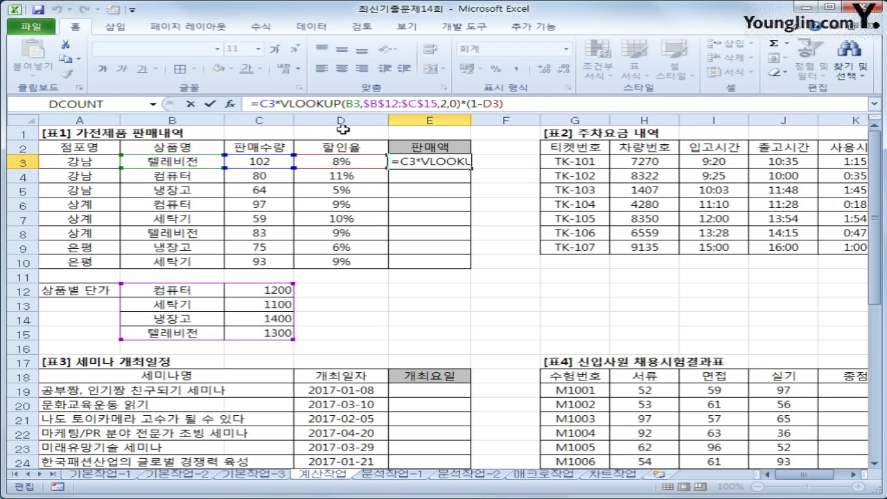
text(roun)
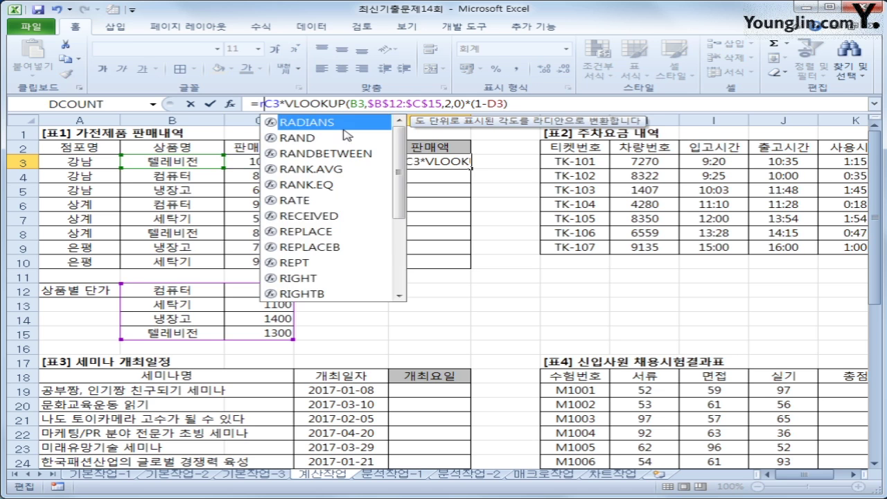
click(344, 137)
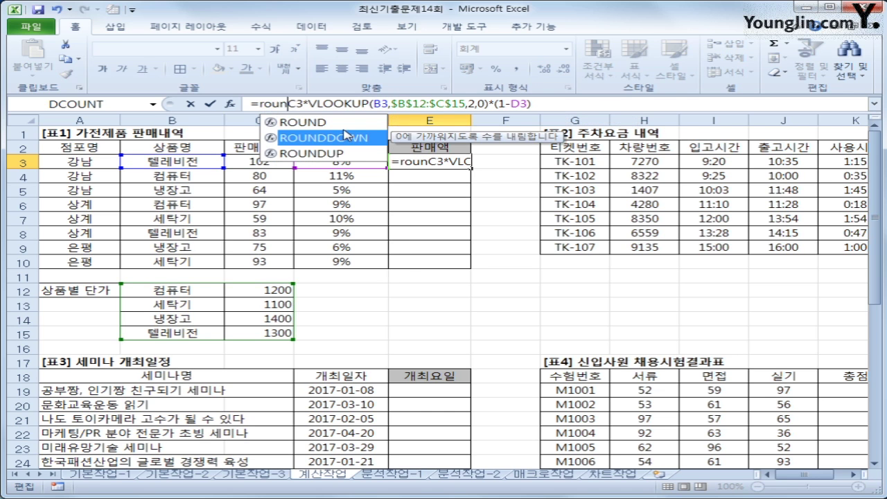
double_click(344, 136)
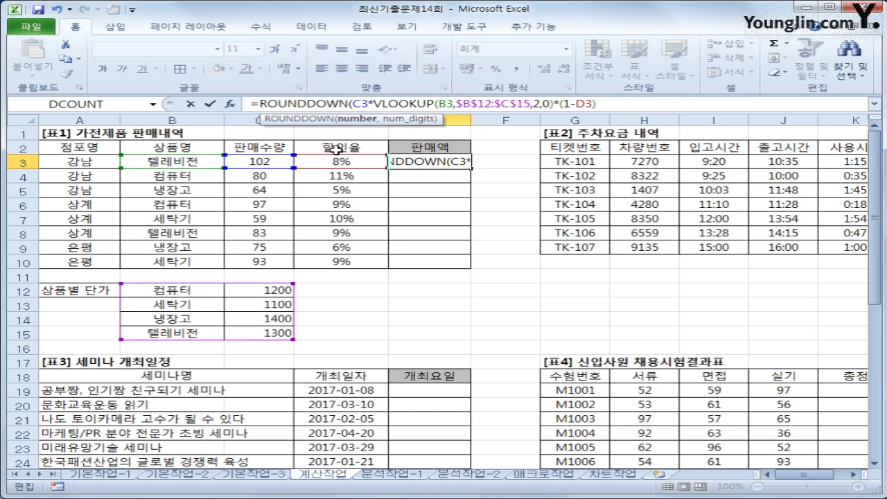
click(637, 104)
text(,)
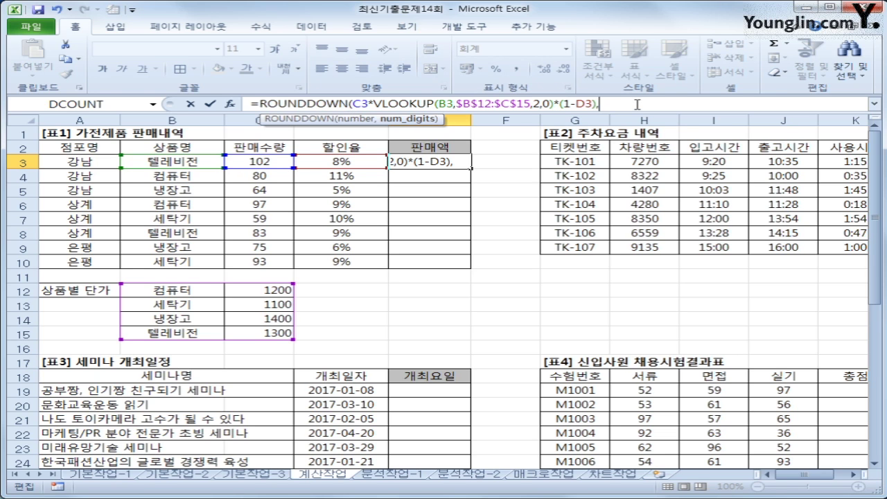
text(-2)
key(Return)
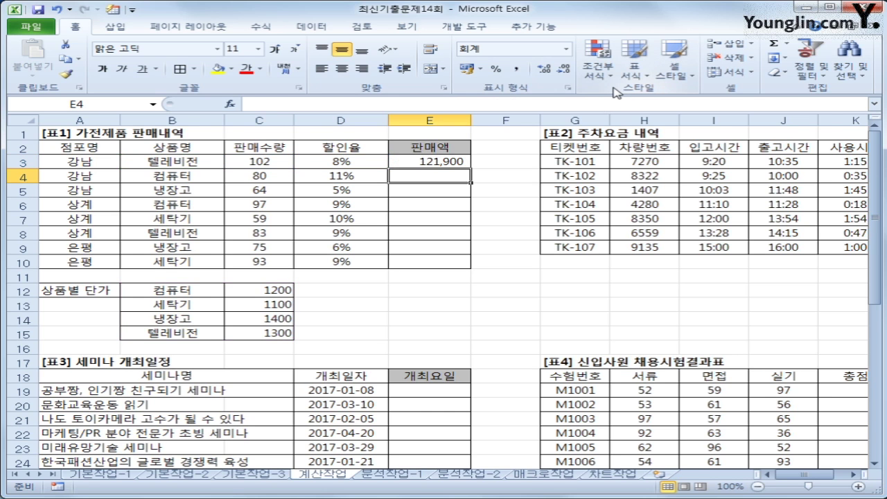
click(455, 156)
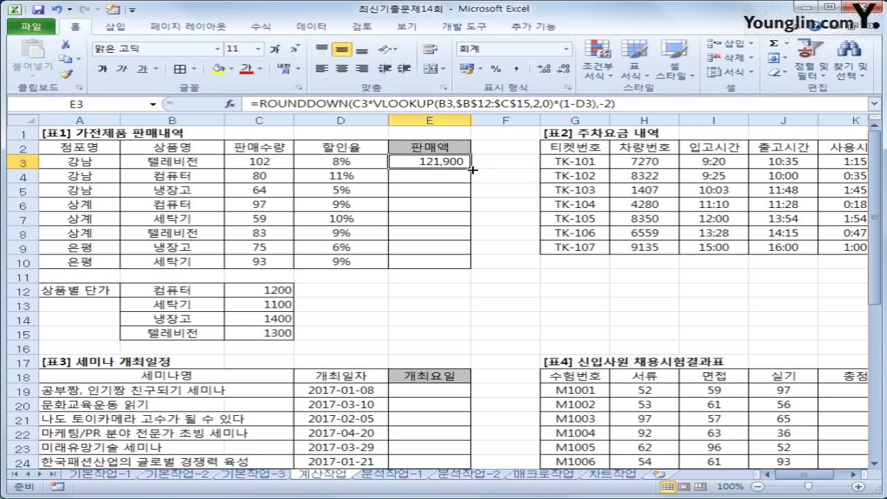
drag(472, 170, 455, 271)
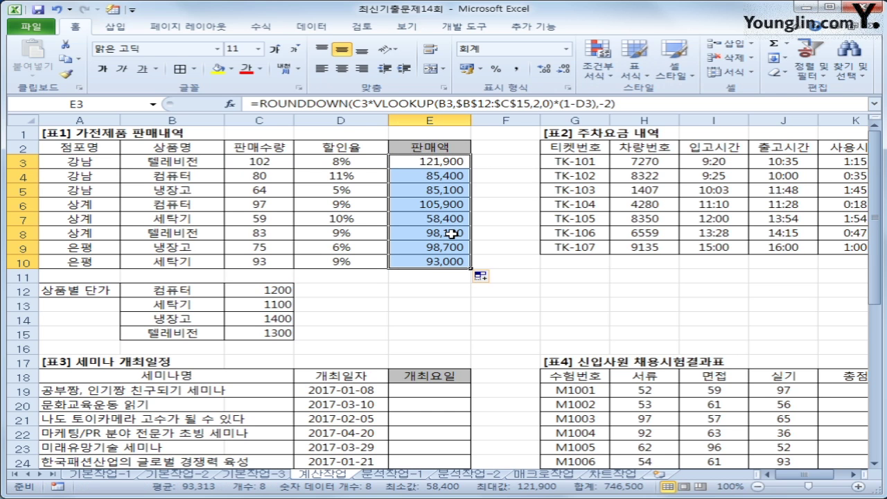
Step: Start the 주차요금 formula in L3 of [표2] with the hourly charge HOUR(K3)*6000
drag(778, 473, 793, 478)
click(743, 160)
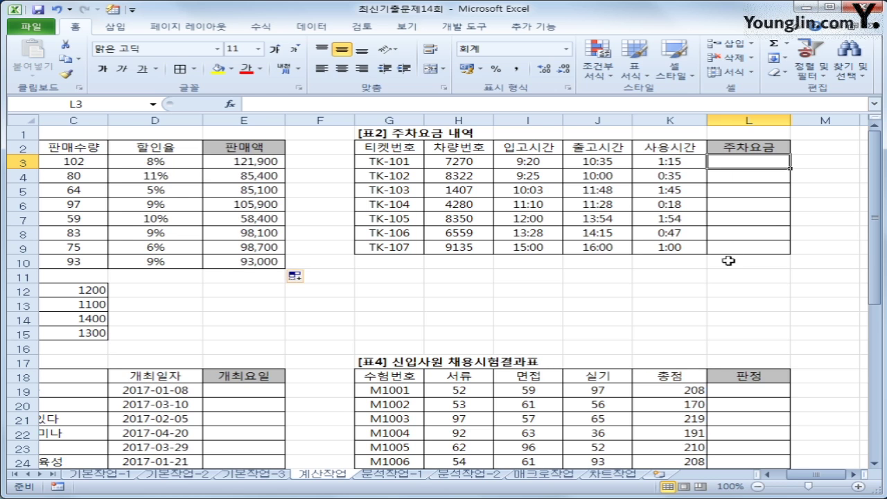
text(=)
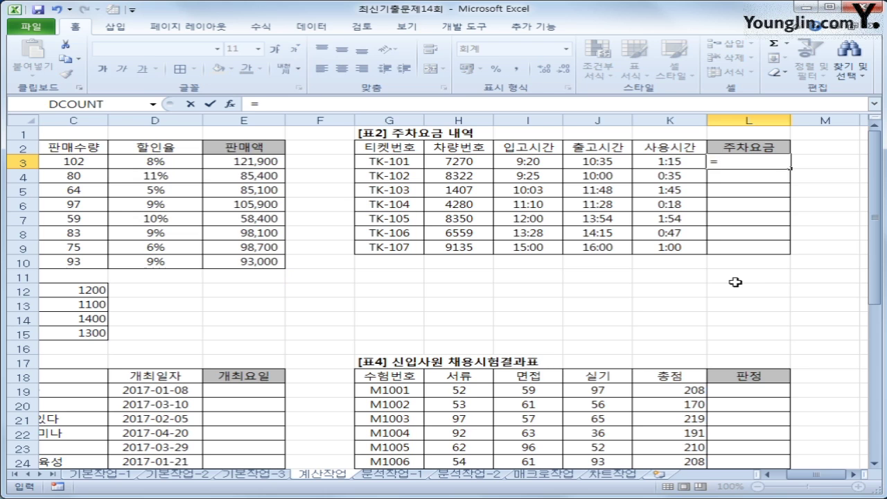
text(hou)
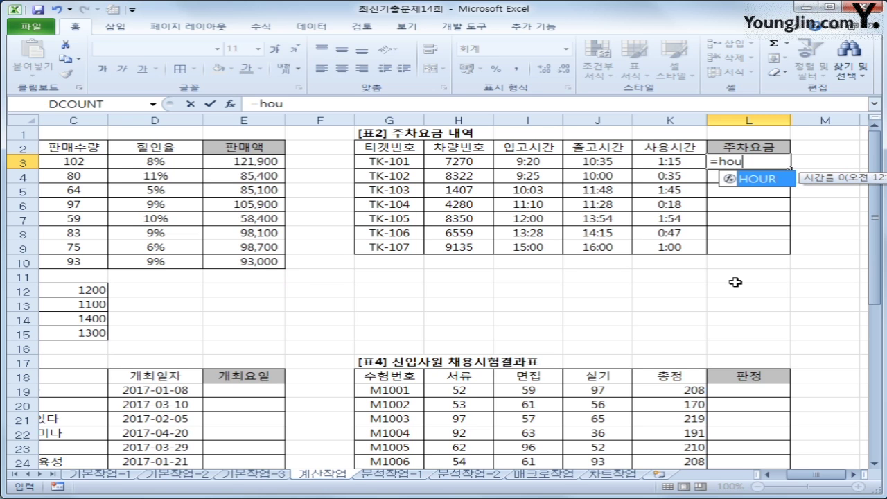
key(Tab)
key(Left)
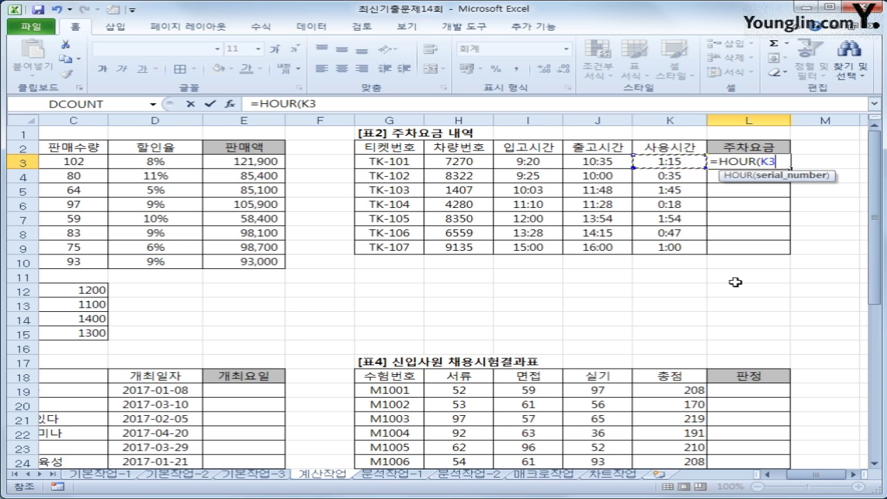
text())
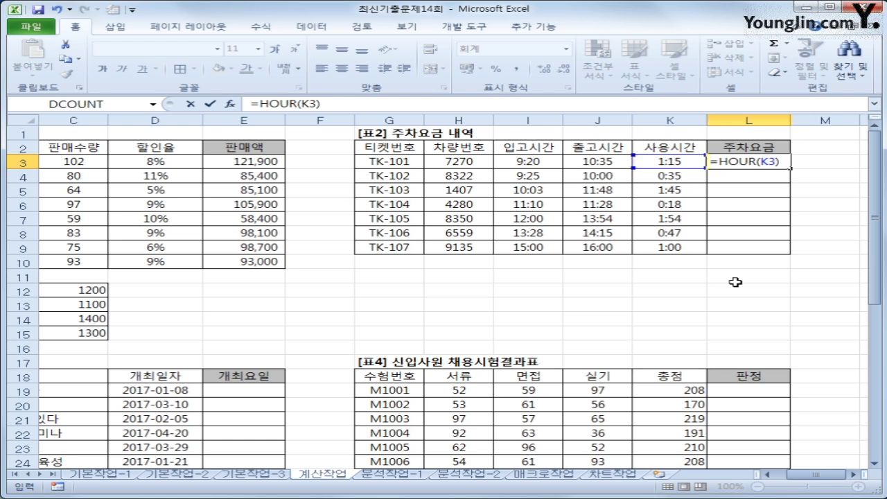
text(*6000)
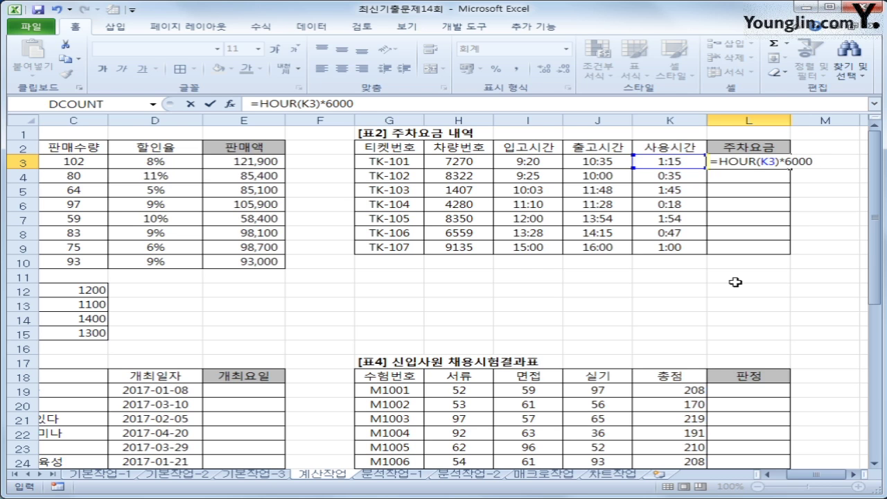
Step: Add the minute charge MINUTE(K3)/10*1000 to the L3 formula and enter it
text(+minu)
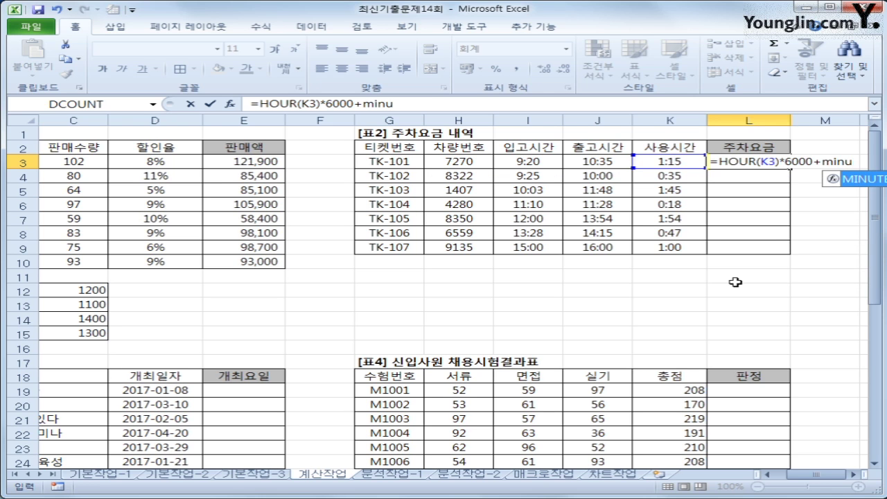
key(Tab)
key(Left)
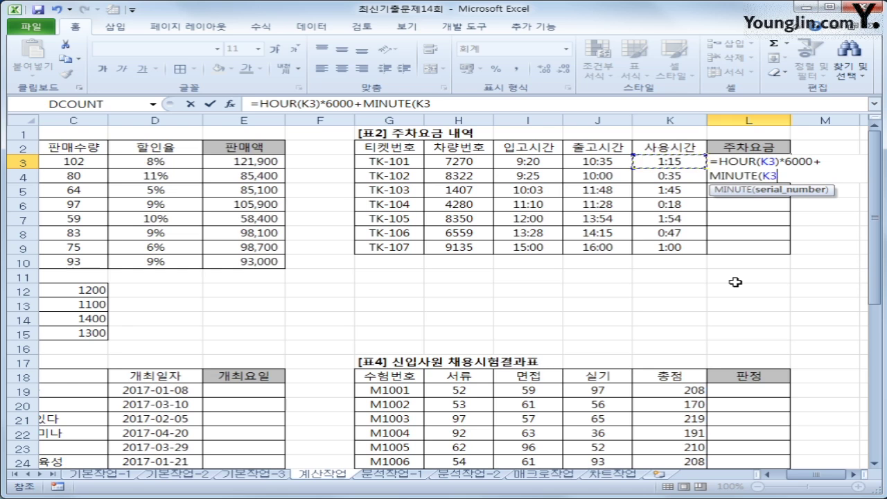
text())
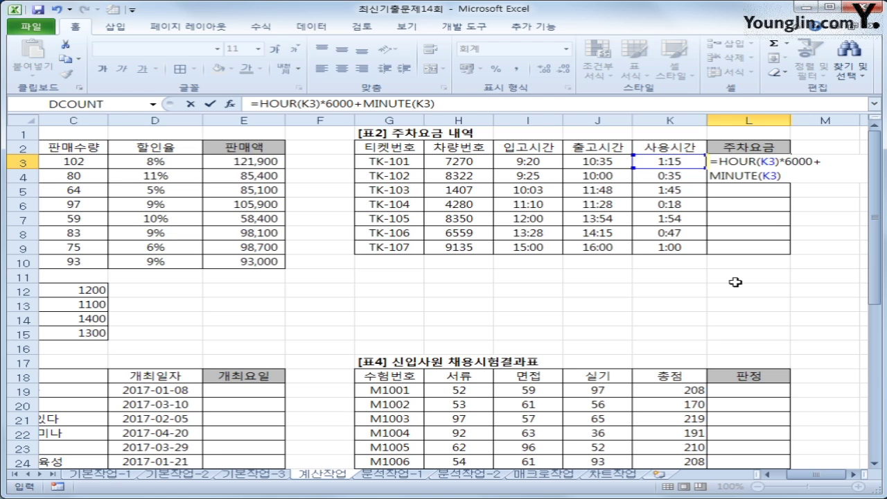
text(/10)
text(*1000)
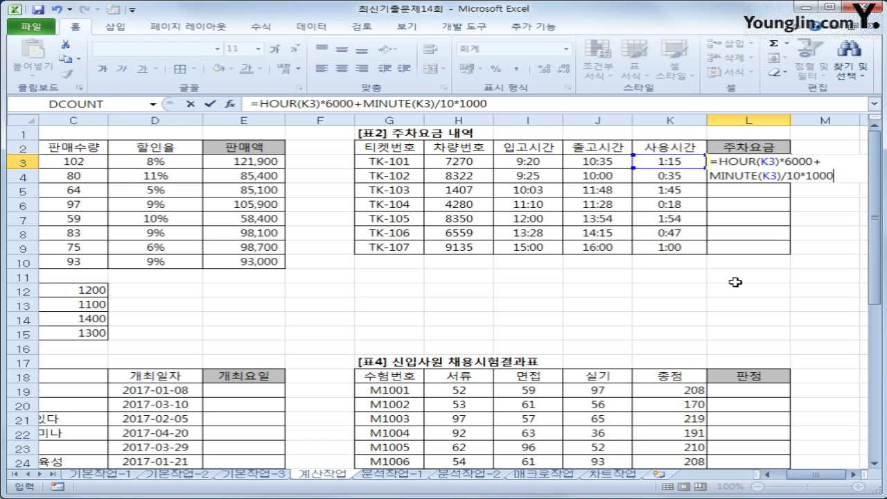
key(ctrl+Return)
key(shift+Left)
key(shift+Left)
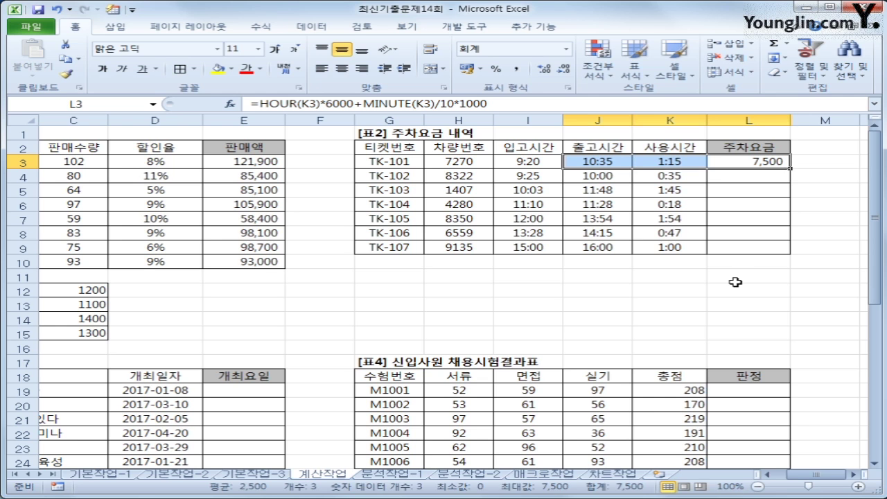
key(Right)
key(Left)
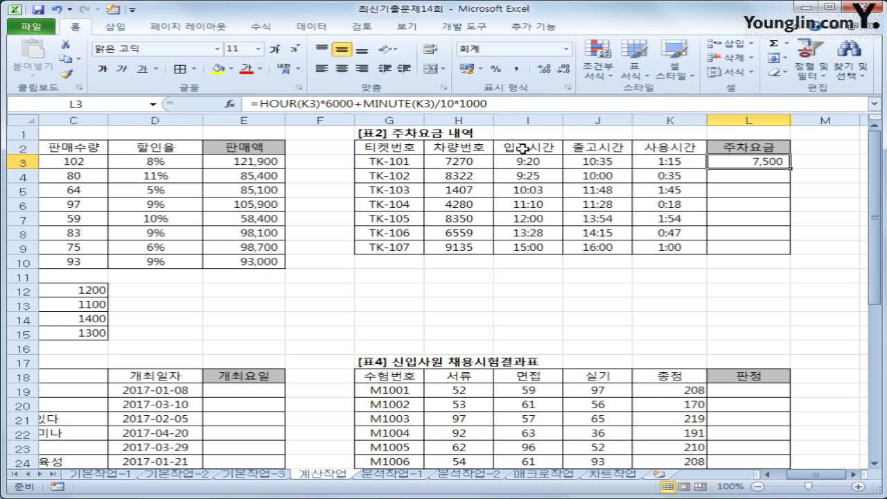
click(456, 102)
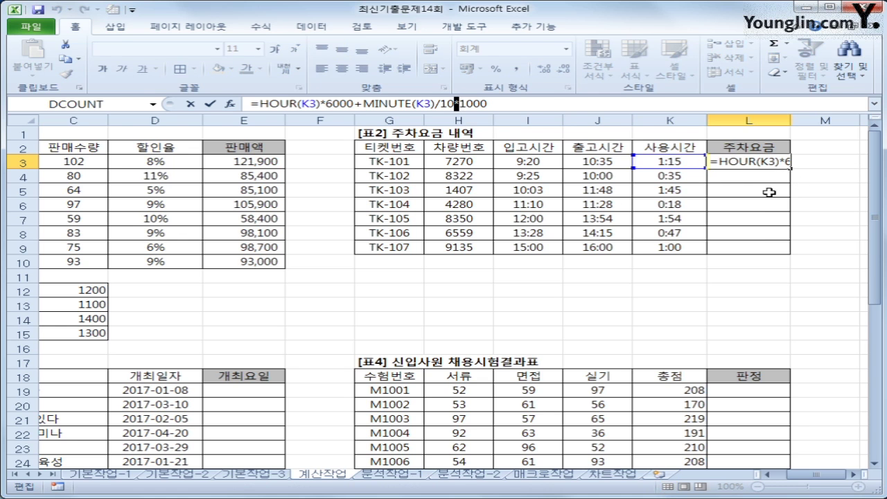
key(Escape)
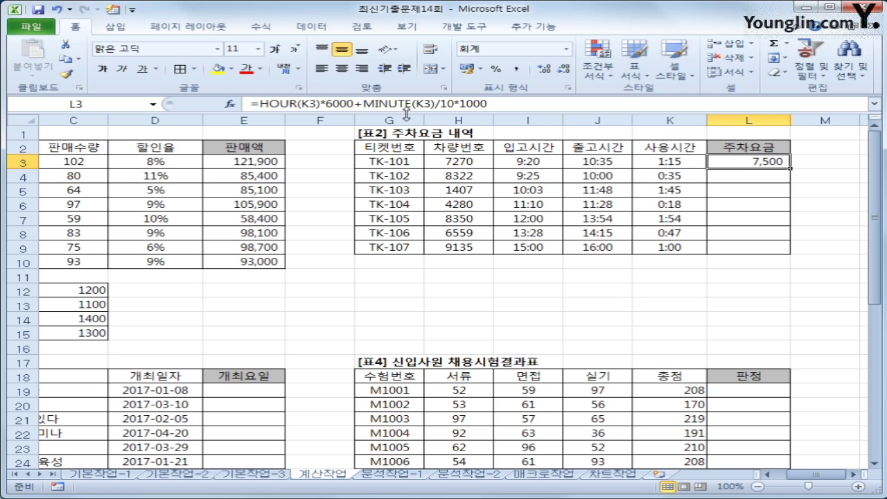
Step: Wrap the MINUTE(K3)/10 part of the L3 formula in INT and enter it
click(354, 103)
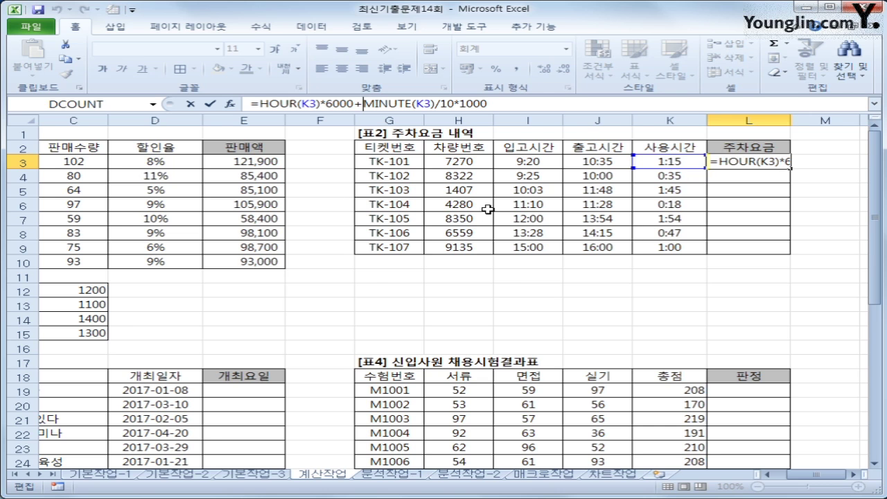
text(in)
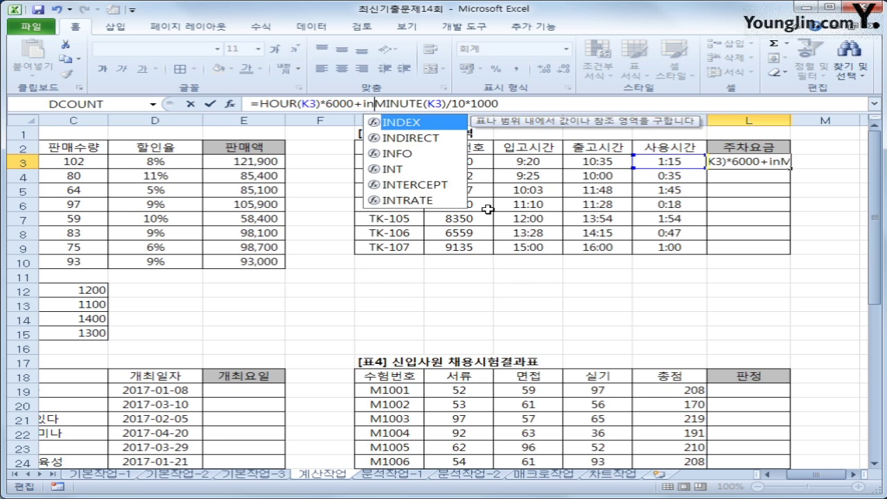
text(t()
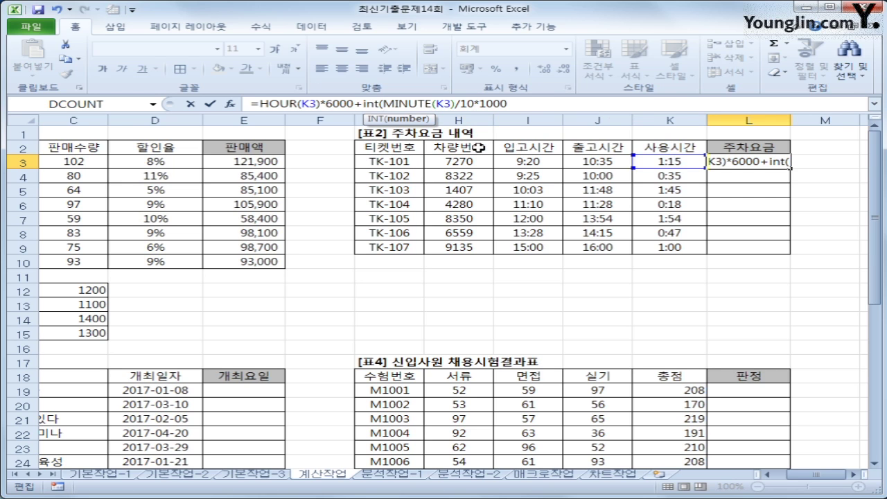
key(Right)
key(Right)
key(Right)
key(Right)
key(Right)
key(Right)
key(Right)
key(Right)
key(Right)
key(Right)
key(Right)
key(Right)
key(Right)
text())
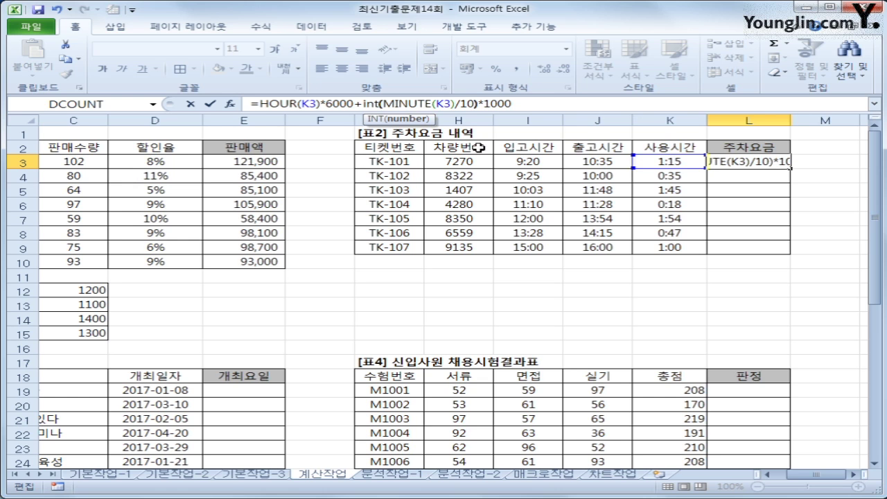
key(Return)
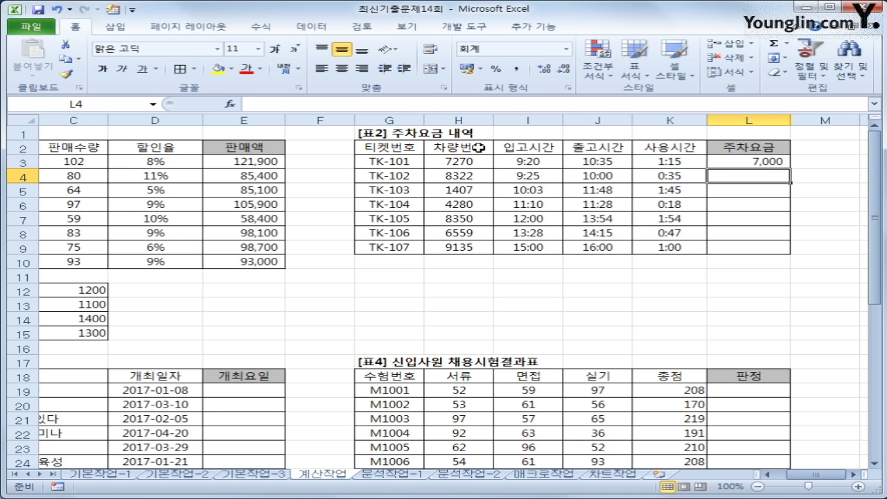
key(Up)
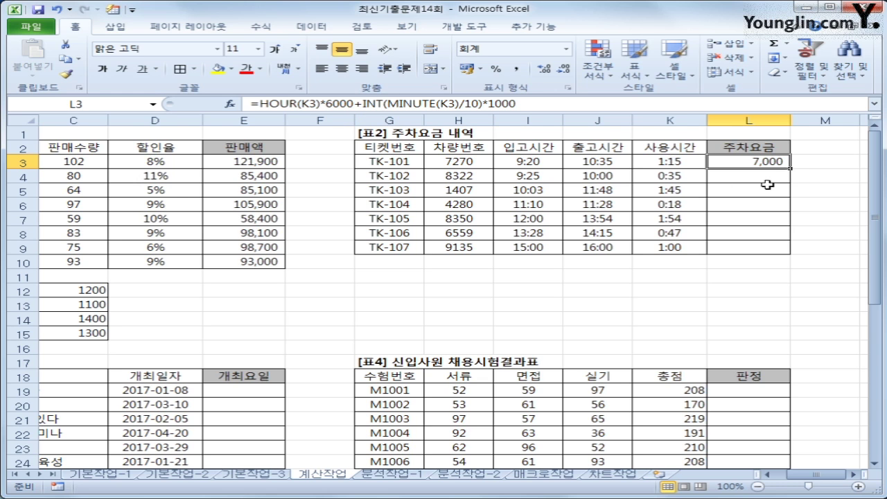
Step: Rewrite the L3 parking fee formula from scratch, beginning with =HOUR(K3)*6000
key(F2)
text(=hour)
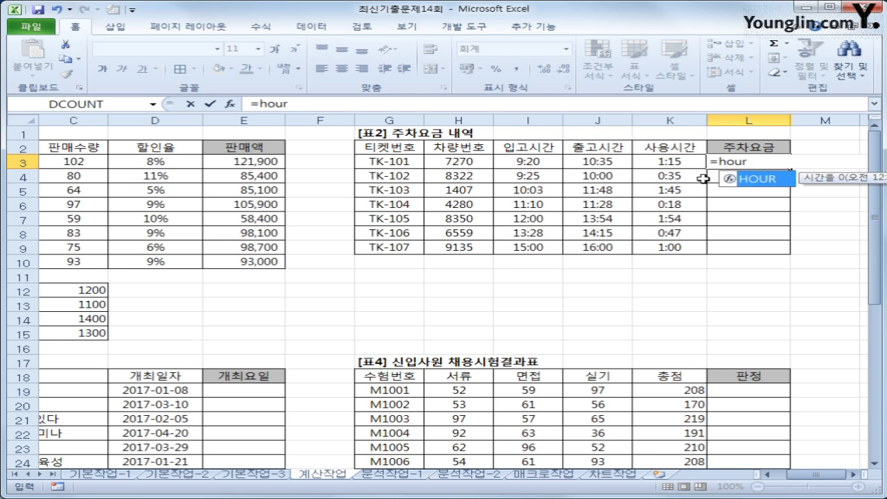
key(Tab)
text(K3)
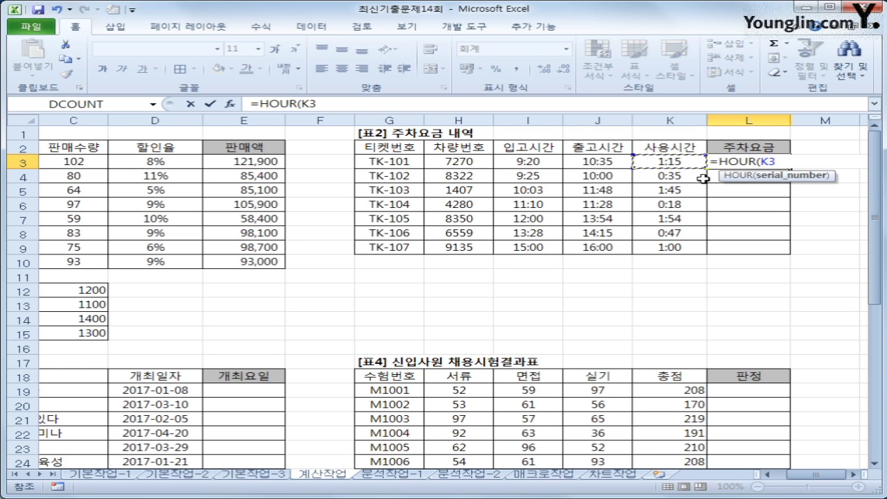
text())
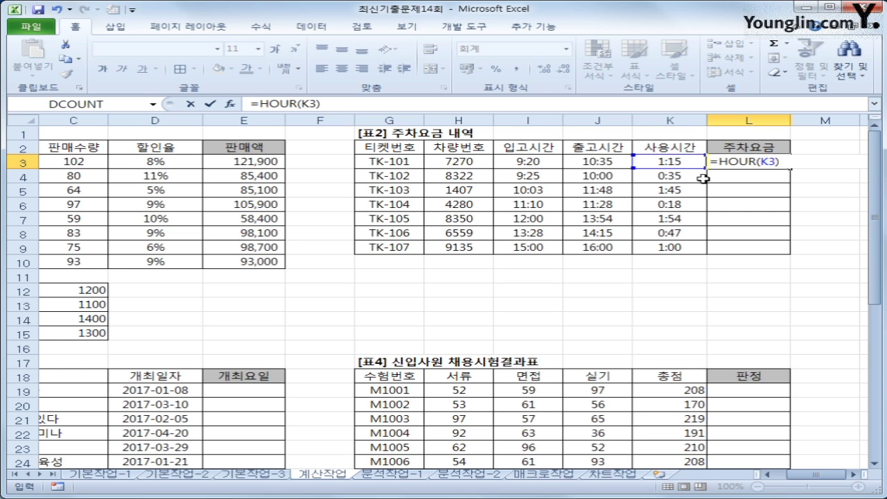
text(*6000)
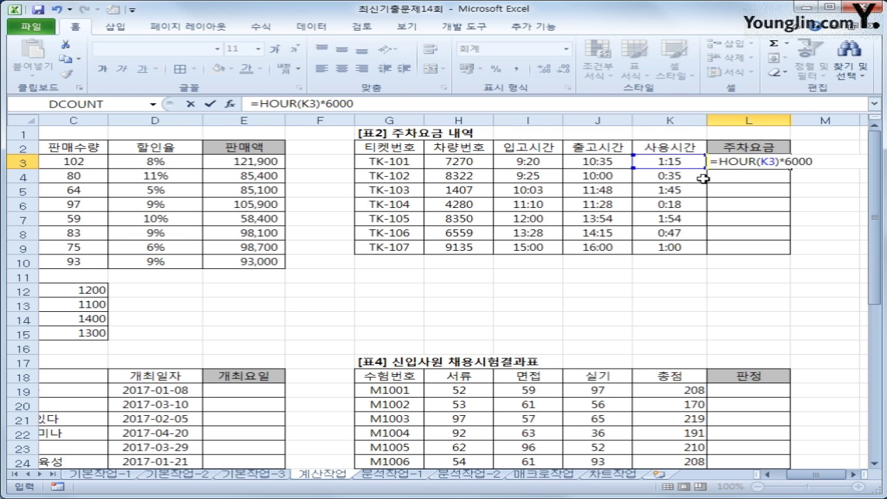
Step: Complete the L3 formula with +INT(MINUTE(K3)/10)*1000 and fill it down through L9
text(+)
text(int()
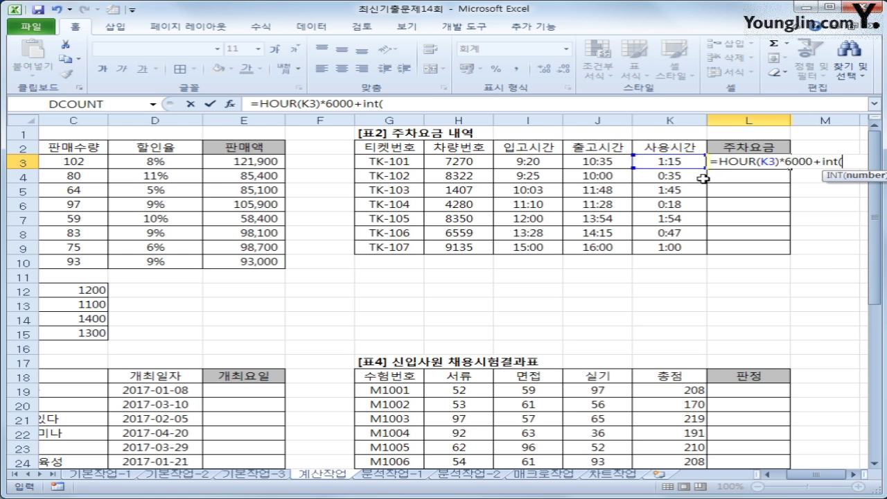
text(min)
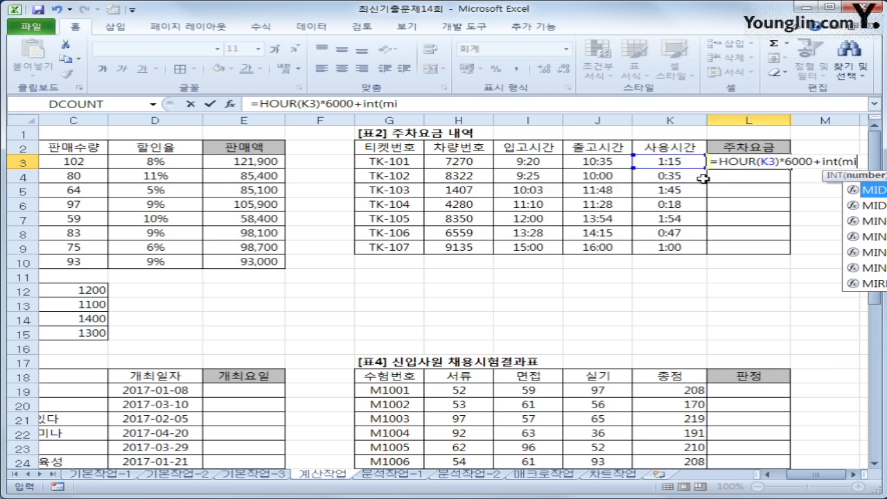
key(Down)
key(Down)
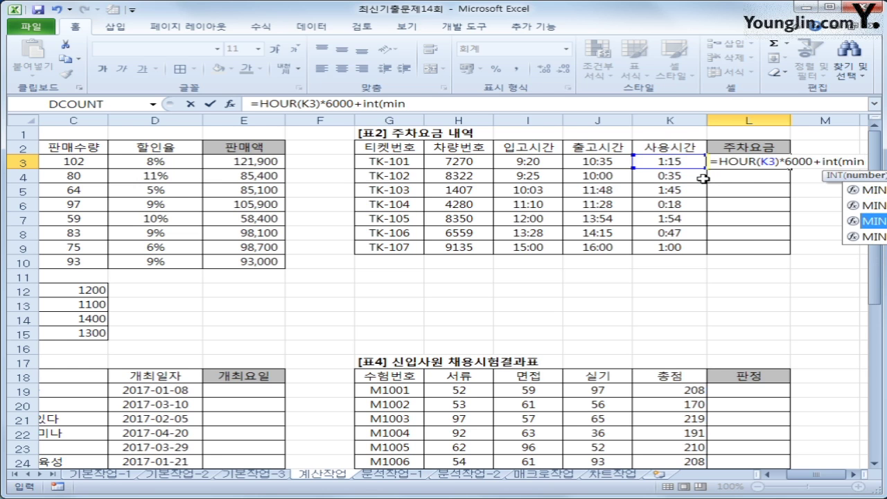
key(Tab)
key(Left)
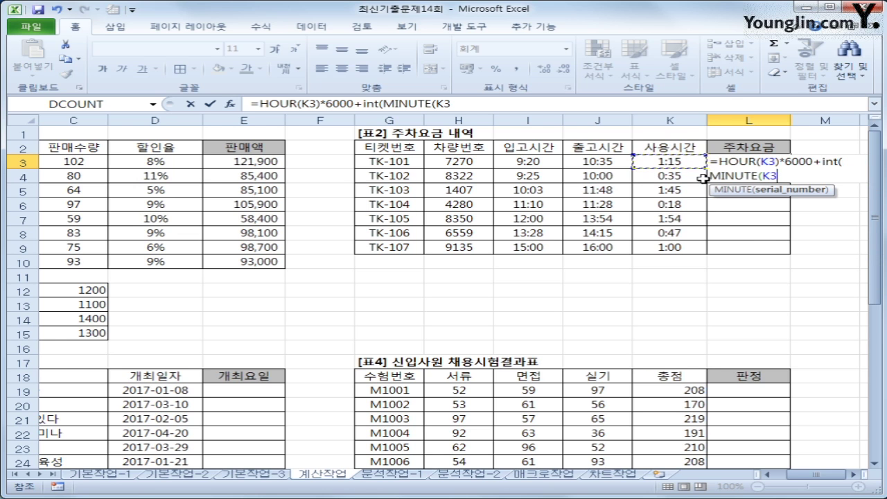
text()/10)
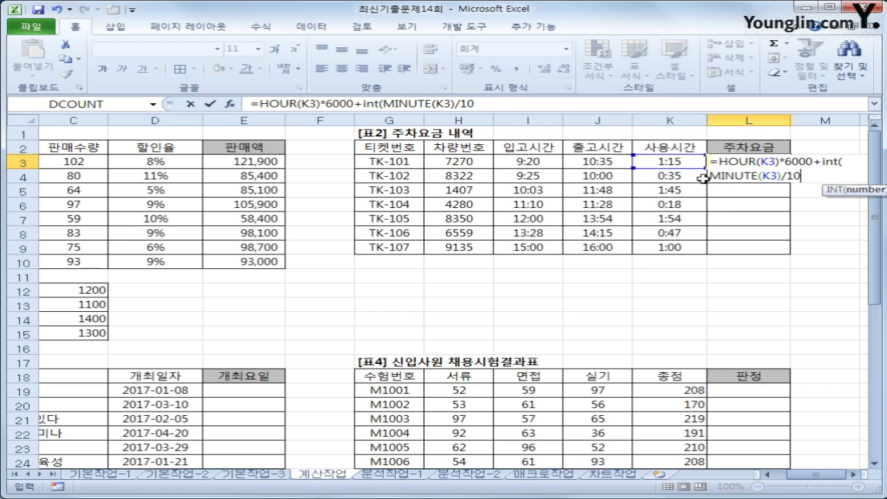
text())
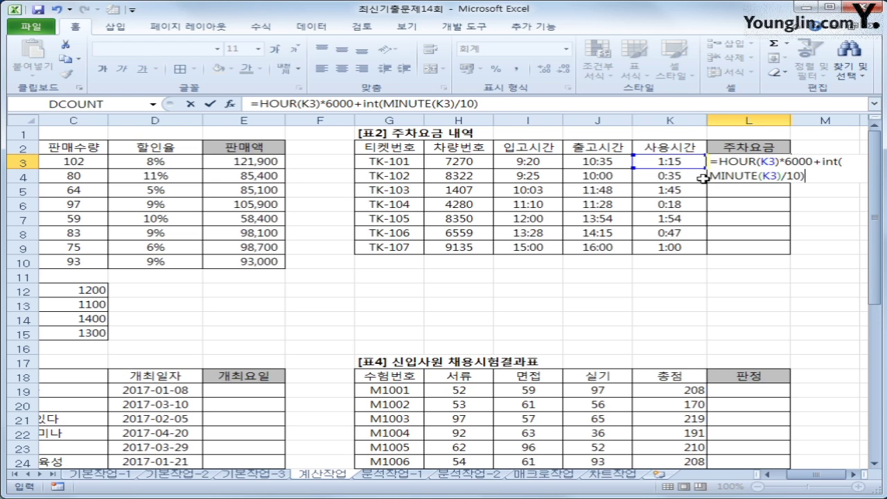
text(*1000)
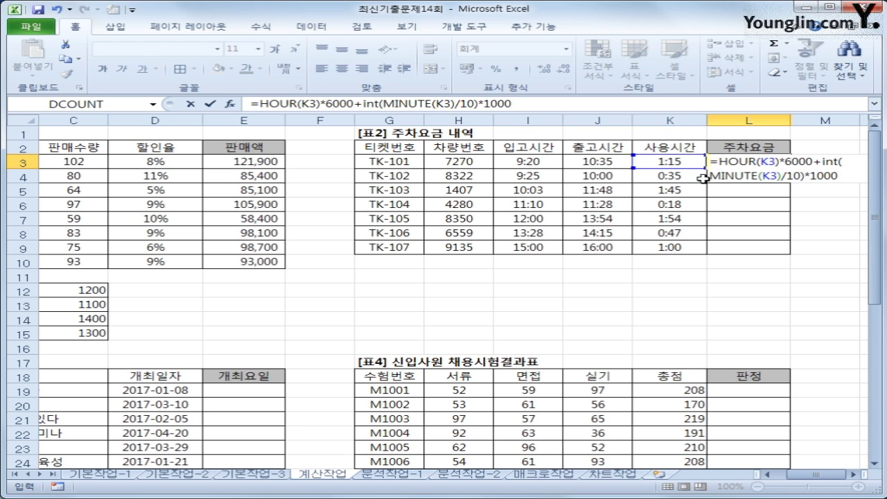
key(Return)
key(Up)
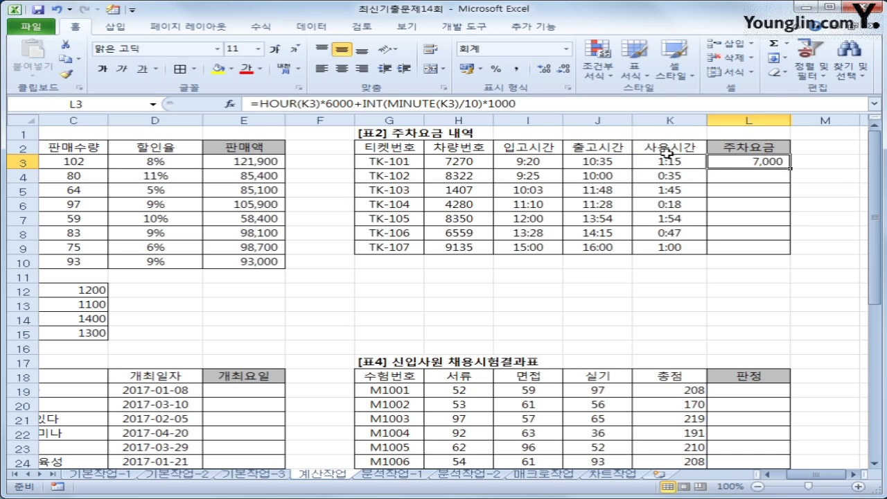
drag(789, 170, 772, 248)
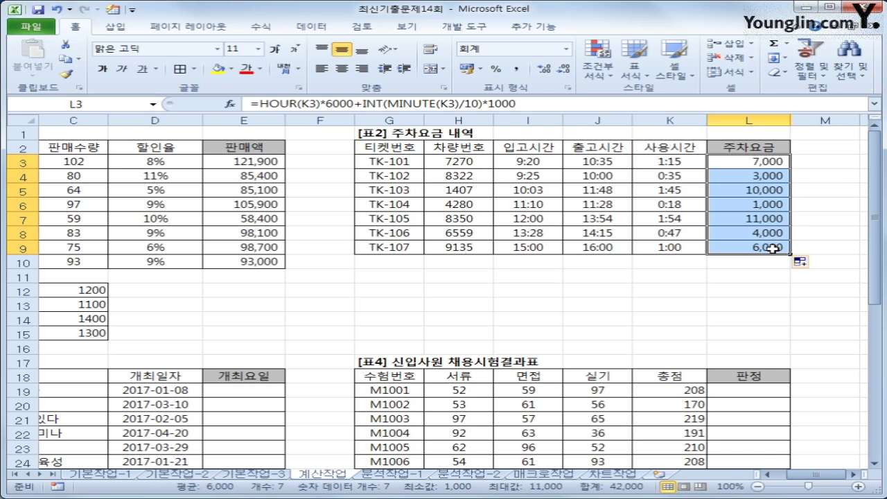
Step: Insert the CHOOSE function into the first 개최요일 cell, E19, of the 세미나 개최일정 table
click(797, 473)
scroll(370, 367, down, 3)
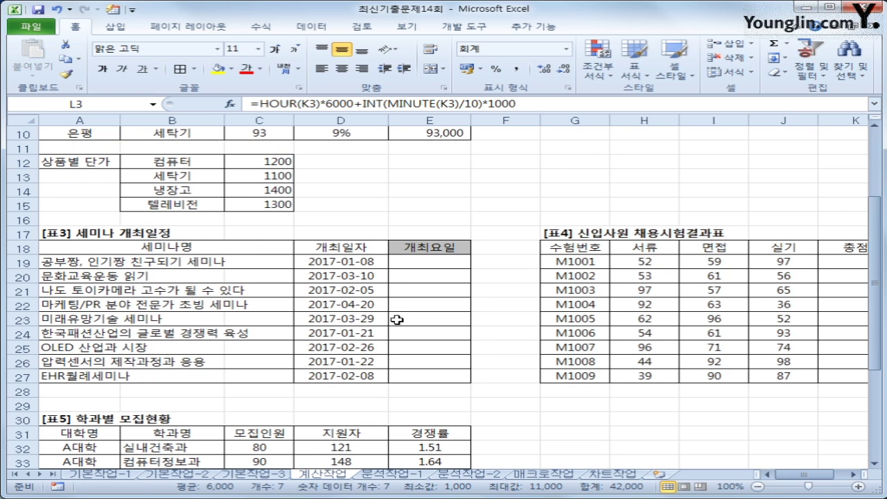
click(400, 263)
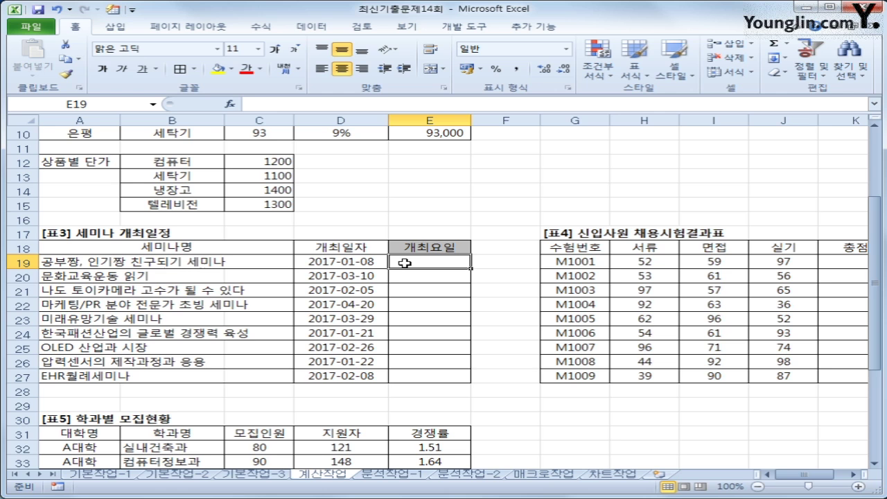
click(259, 27)
click(296, 44)
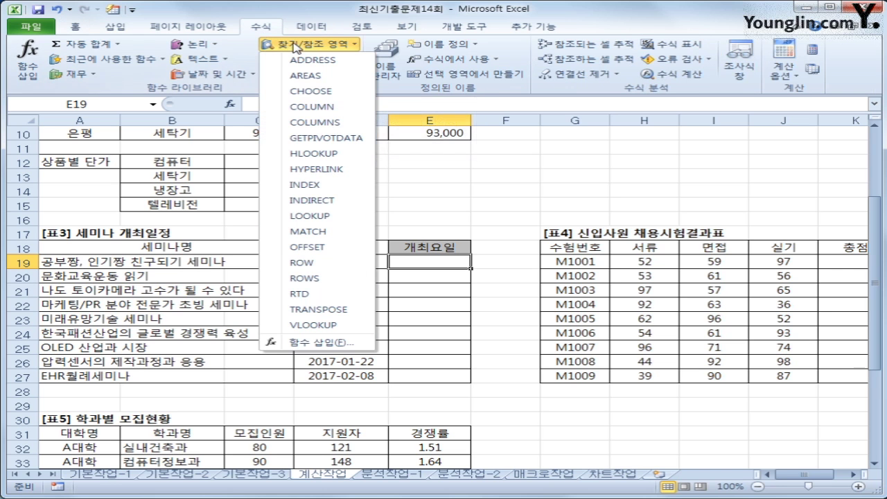
click(315, 102)
drag(740, 279, 472, 38)
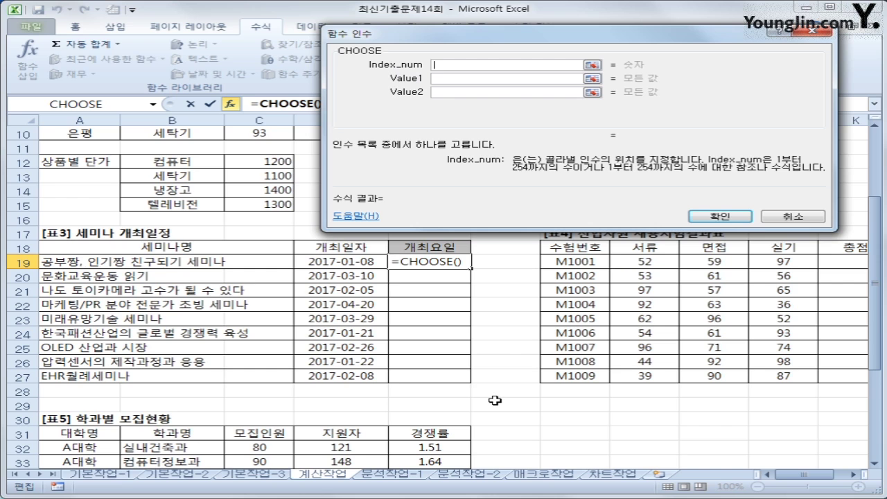
Step: Set the CHOOSE Index_num argument to weekday(D19)
text(weekday()
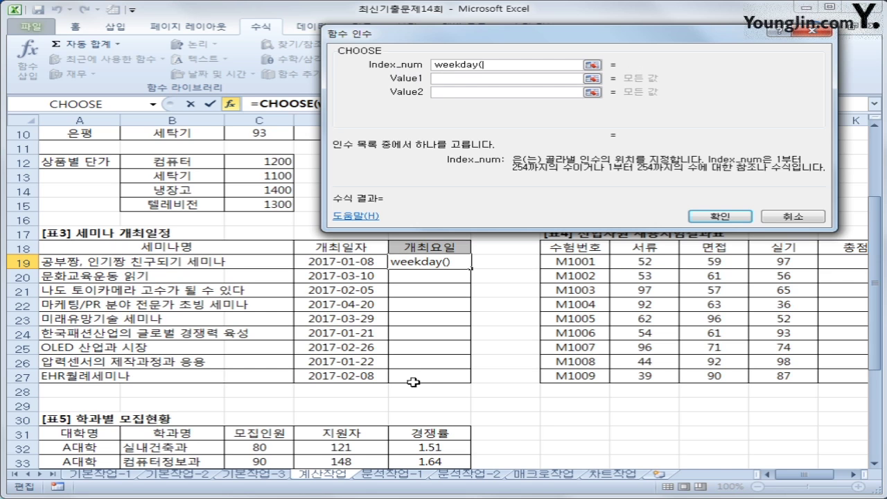
click(356, 263)
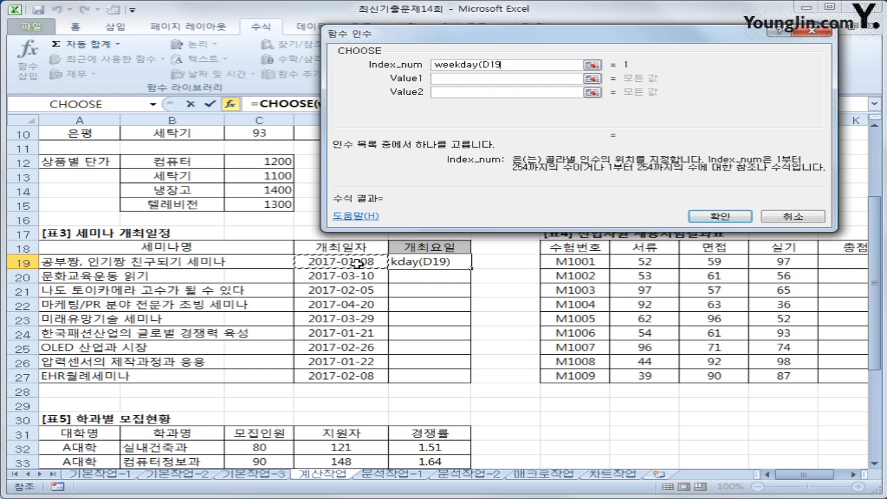
text())
key(Tab)
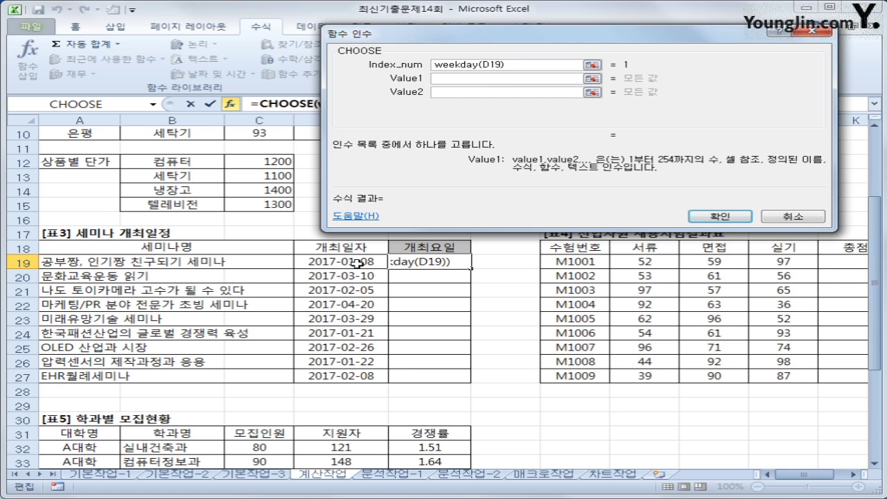
Step: Set the CHOOSE arguments Value1 to 일요일 and Value2 to 월요일
text(일요일)
key(Tab)
text(ㅇ)
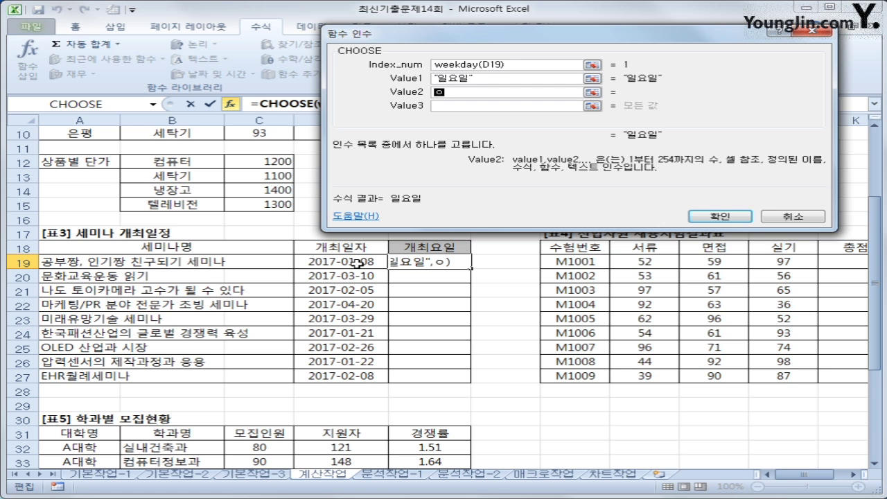
text(월요일)
key(BackSpace)
key(BackSpace)
text(요일)
key(Tab)
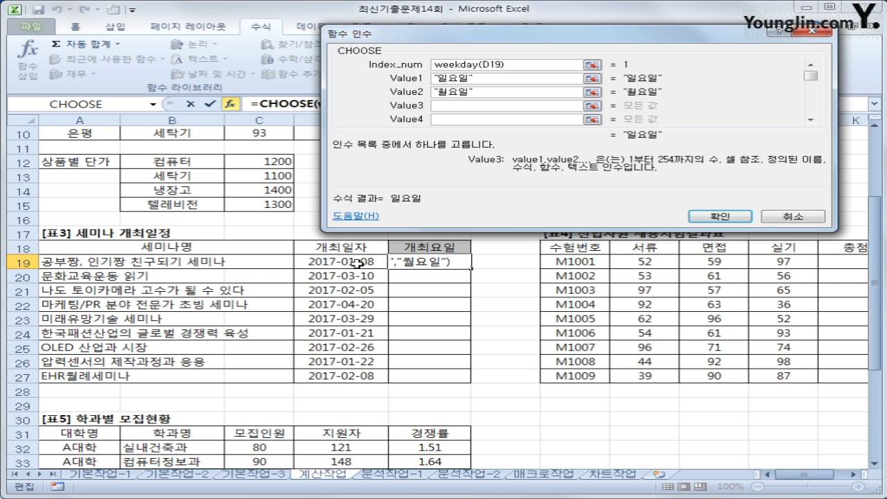
Step: Set the CHOOSE arguments Value3 to 화요일, Value4 to 수요일 and Value5 to 목요일
text(화요일)
key(Tab)
text(수요일)
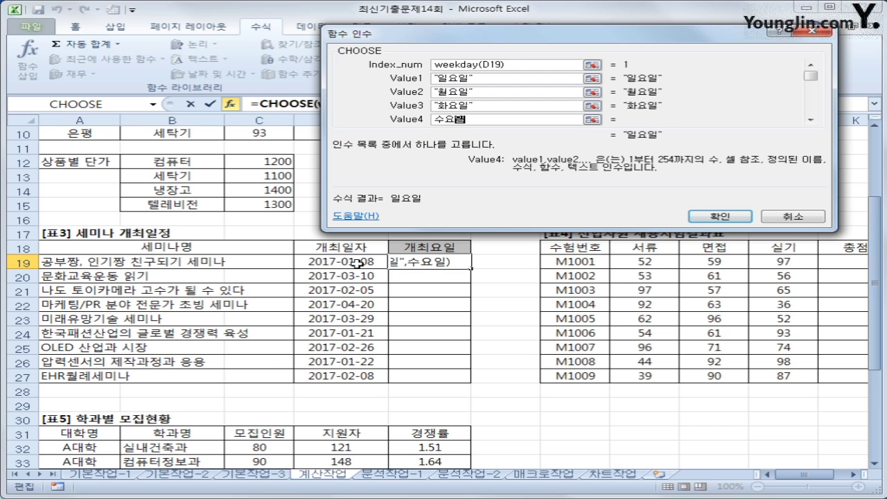
key(Tab)
text(목요일)
key(Tab)
Step: Complete the CHOOSE formula with 금요일 as Value6 and 토요일 as Value7, and fill it down through E27
text(금)
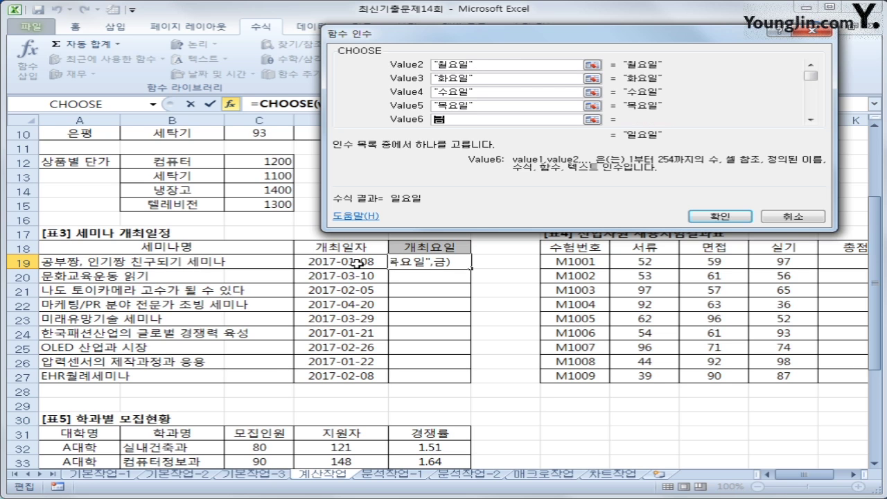
text(요일)
key(Tab)
text(토요일)
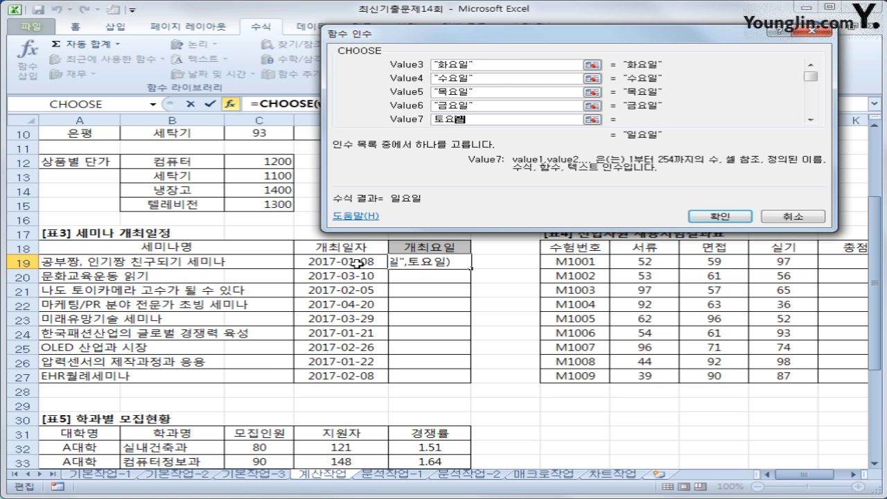
key(Tab)
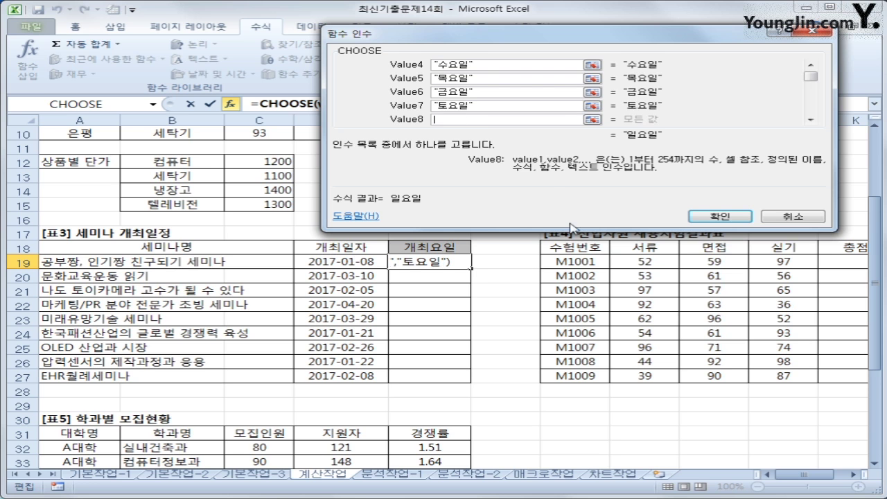
click(710, 216)
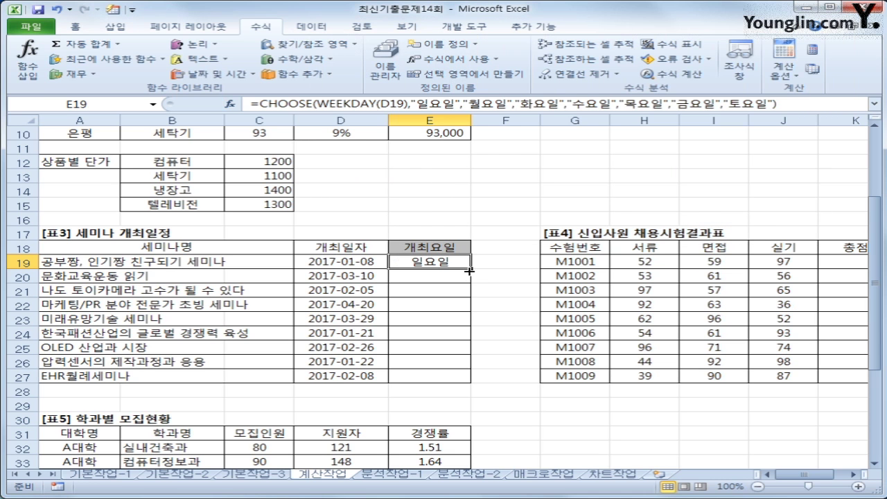
drag(469, 271, 457, 379)
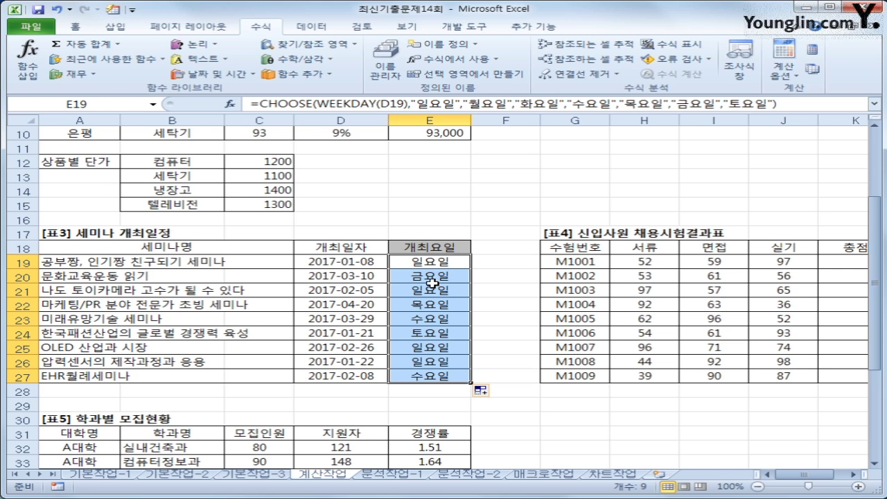
Step: Examine the 서류, 면접 and 실기 scores in H19:J19 and the 총점 in K19 of the 신입사원 채용시험결과표
drag(803, 477, 828, 487)
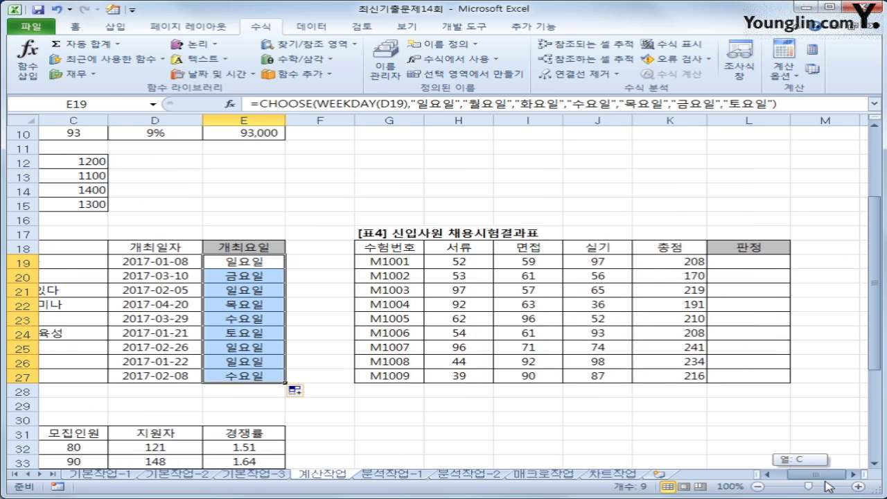
click(767, 263)
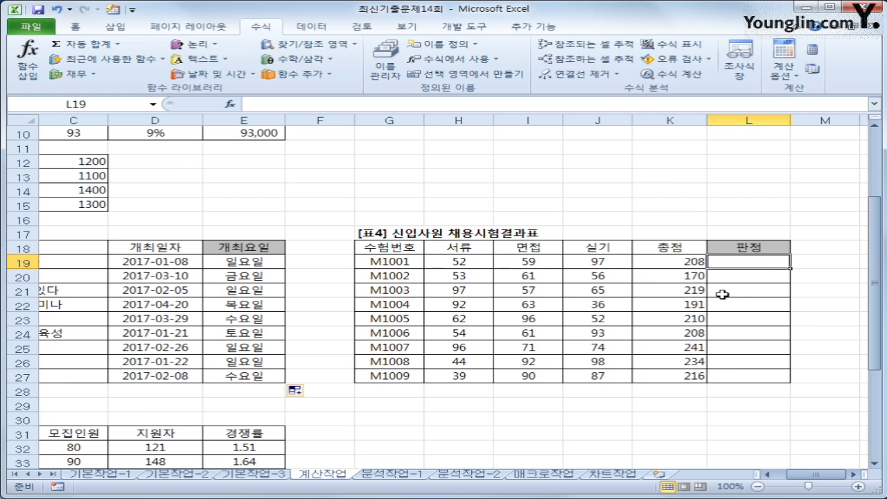
click(475, 261)
click(537, 264)
click(587, 272)
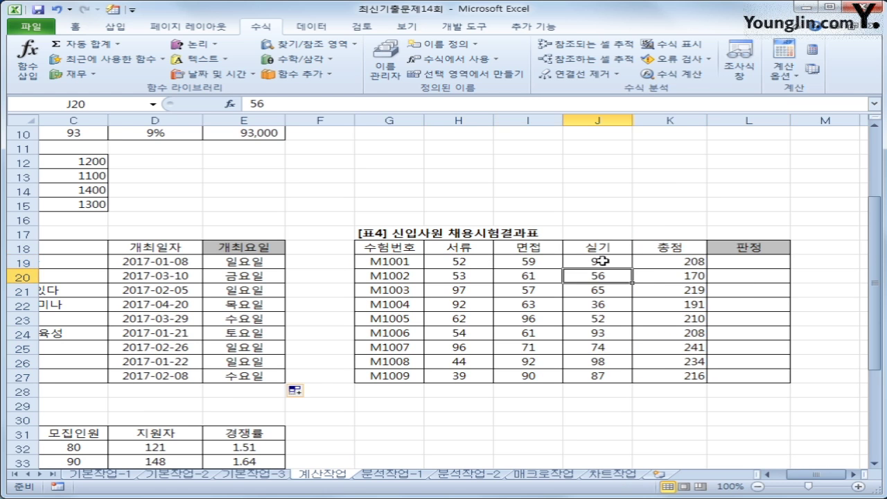
click(600, 261)
drag(448, 256, 587, 260)
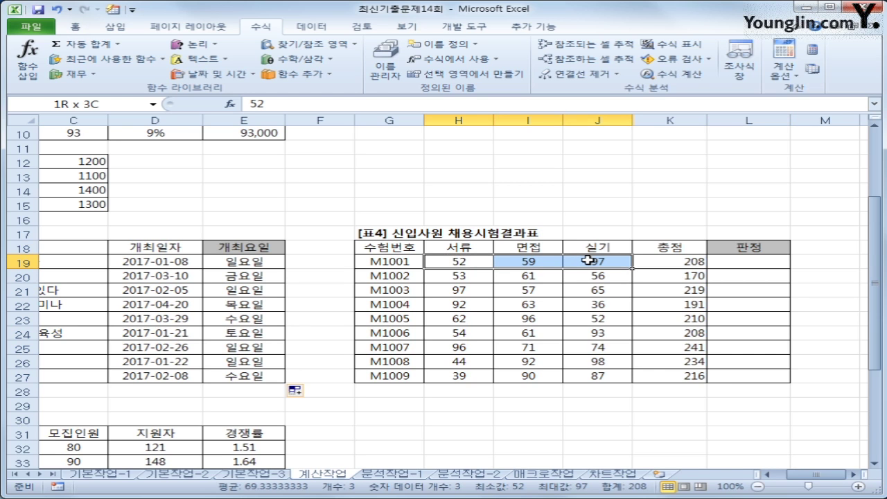
click(685, 263)
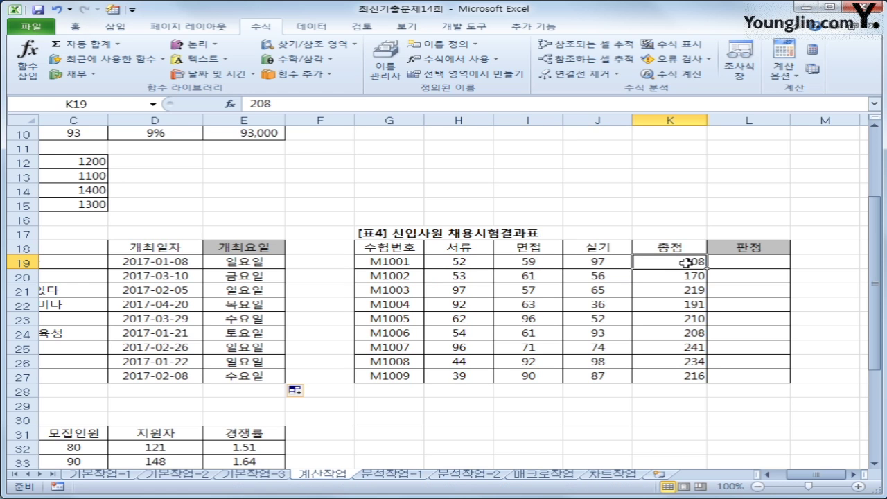
Step: Start the 판정 formula in L19 with =if(and(
click(734, 265)
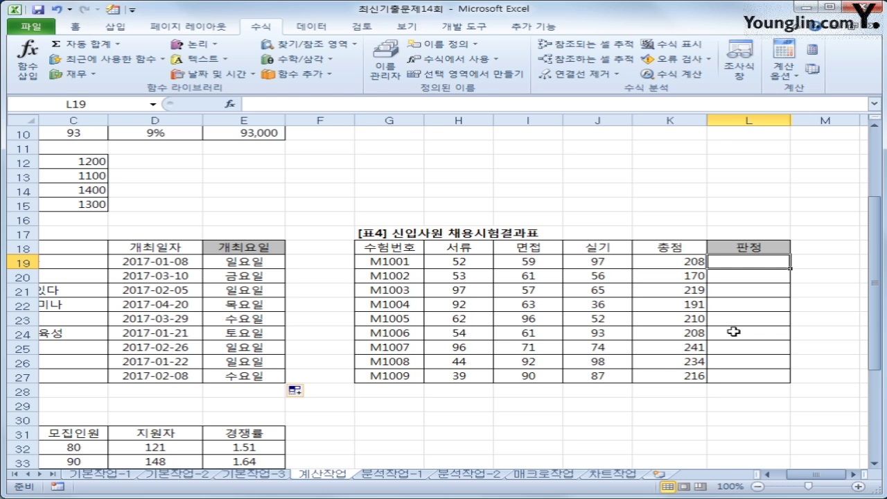
text(=ㅑ)
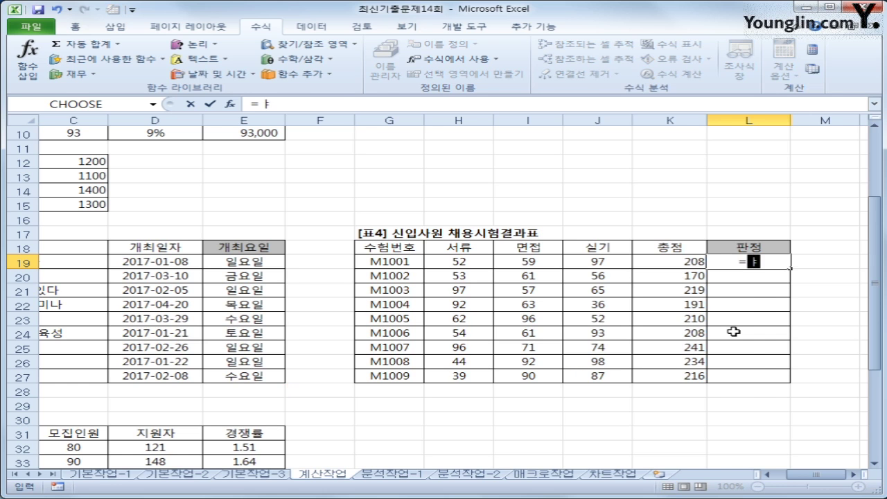
key(BackSpace)
key(Hangul)
text(if()
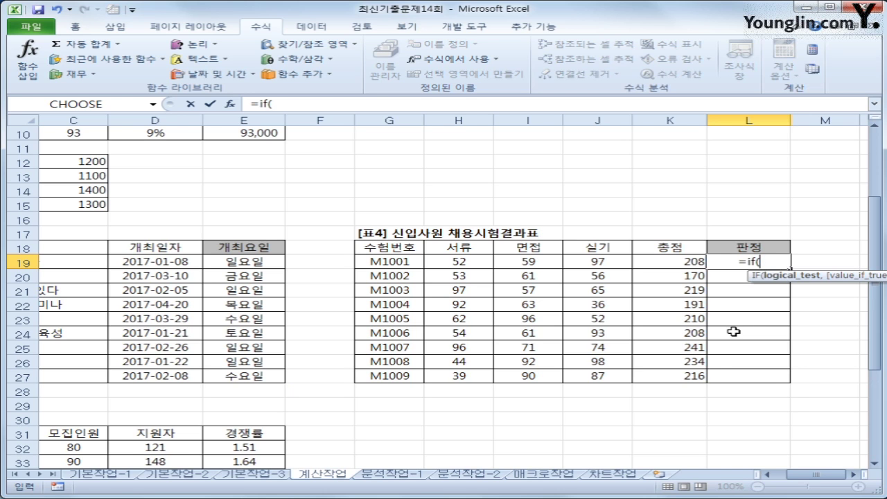
text(and)
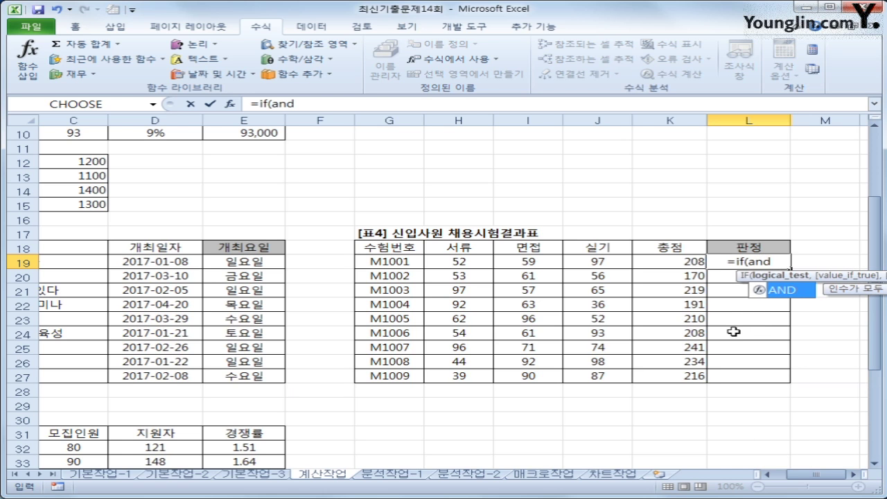
text(()
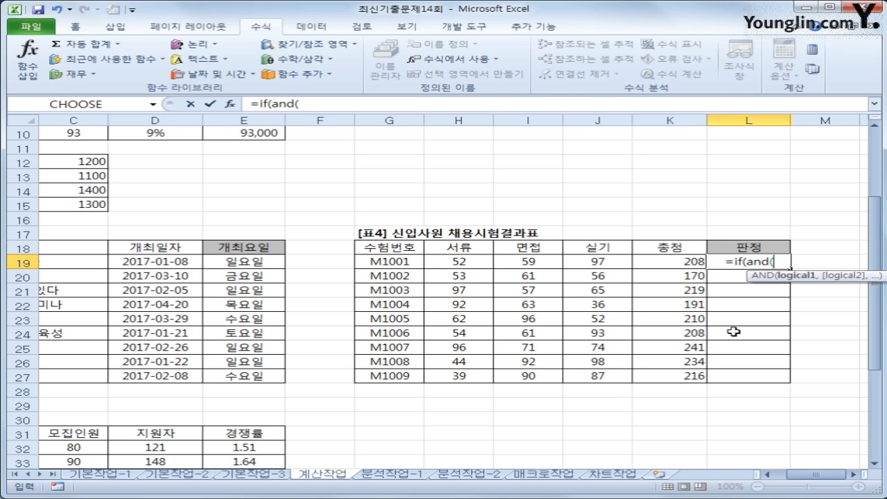
Step: Add min(H19:J19)>=40 as the first AND condition of the L19 formula
text(min()
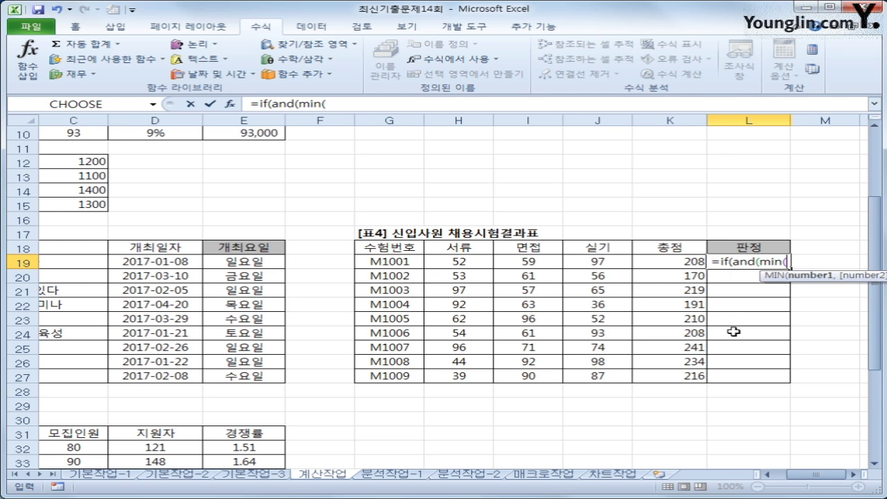
click(462, 262)
drag(462, 262, 596, 266)
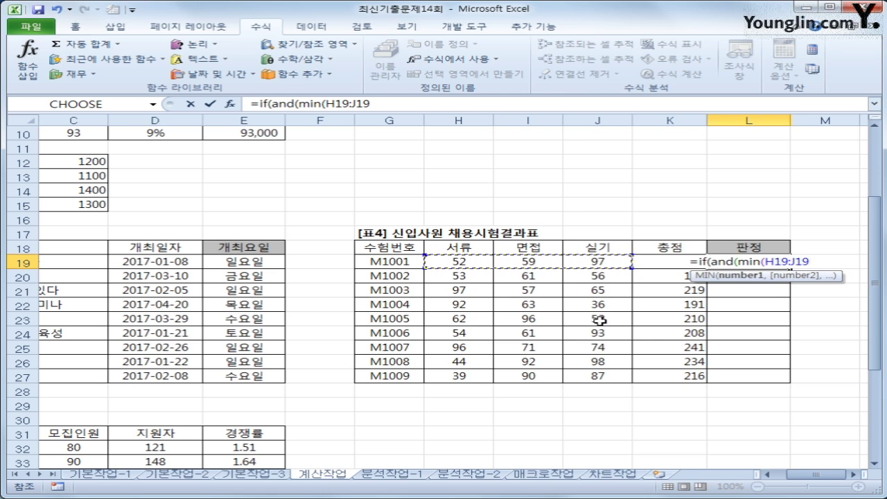
text())
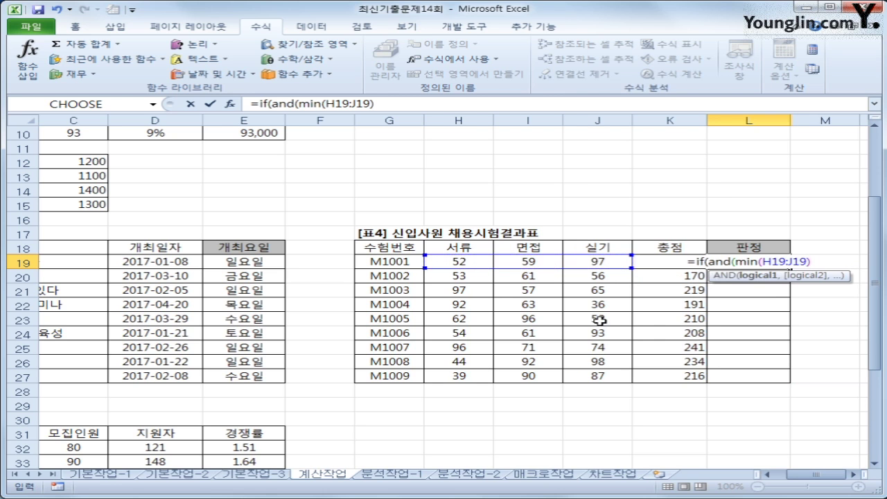
text(>=40)
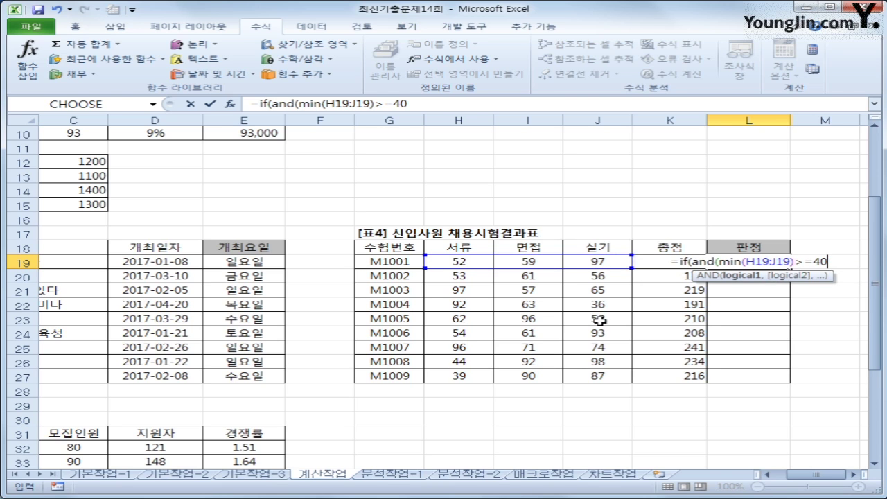
text(,)
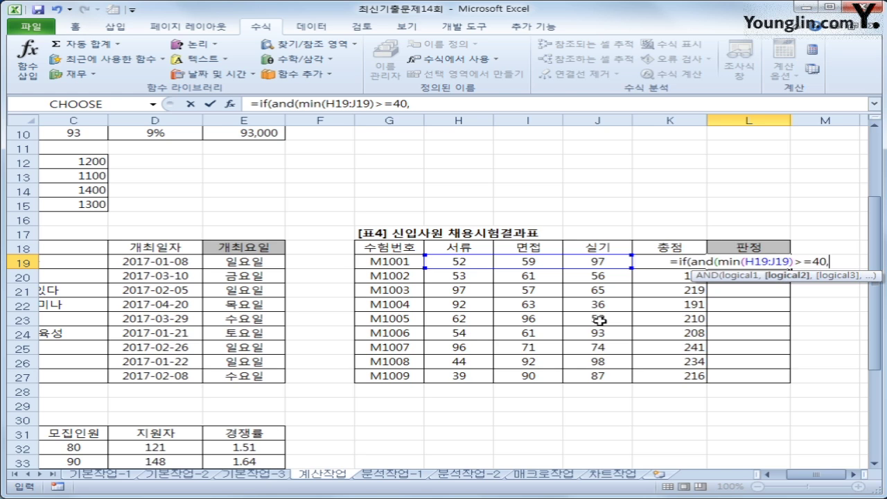
Step: Add K19>=210 as the second AND condition in L19 and close the AND function
key(Left)
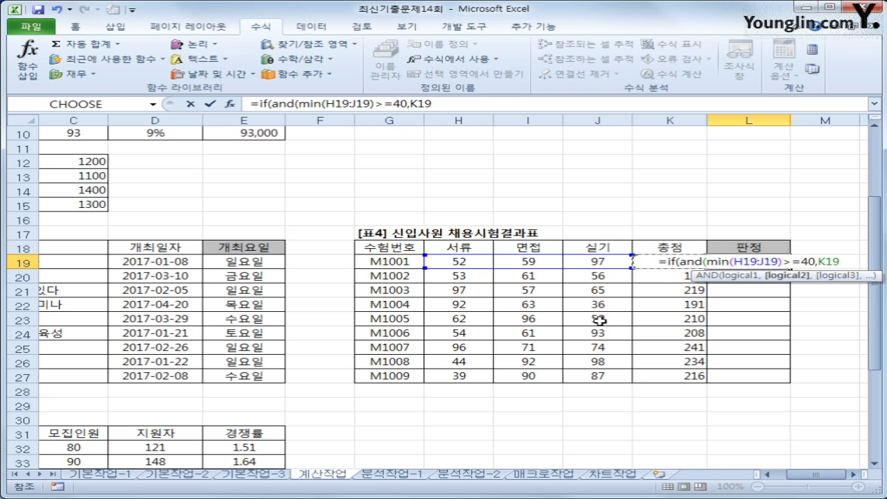
text(>=210))
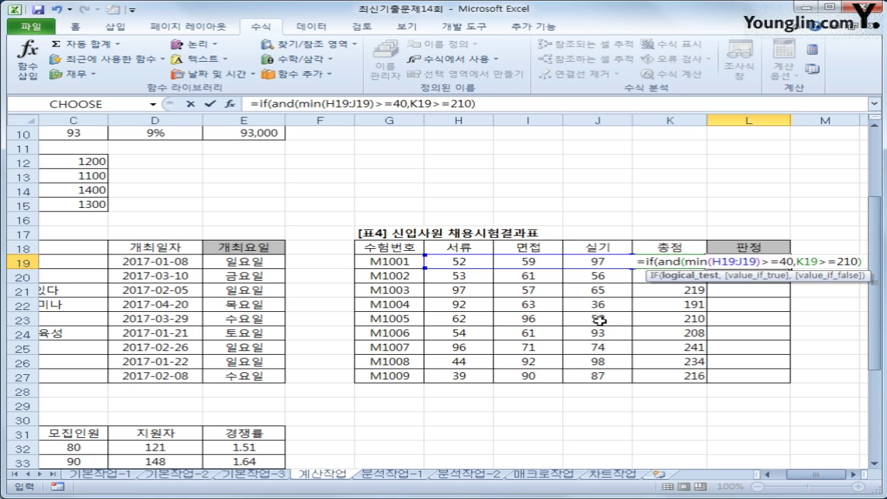
text(,)
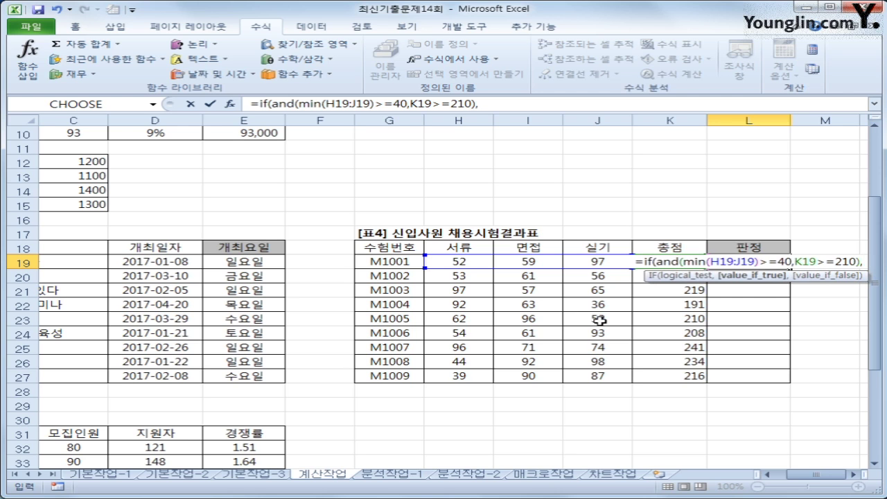
Step: Add "1차합격" as the value-if-true argument of the IF formula in L19
text("1)
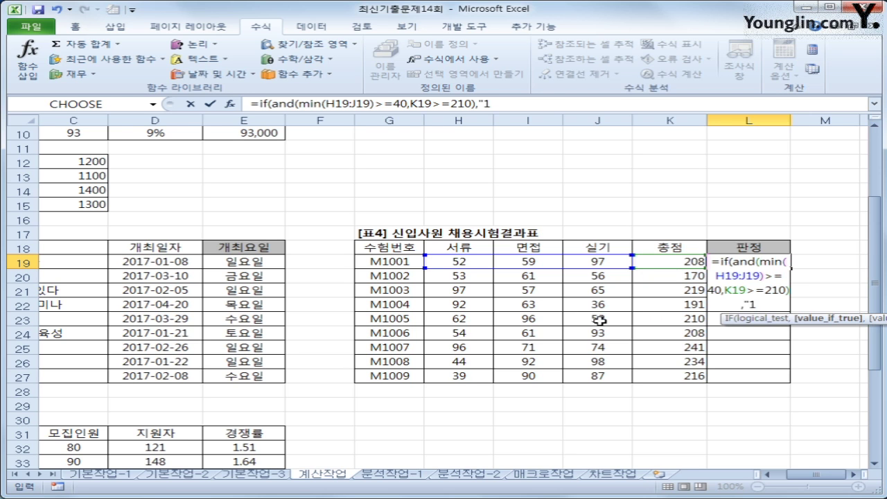
text(ckgkqru)
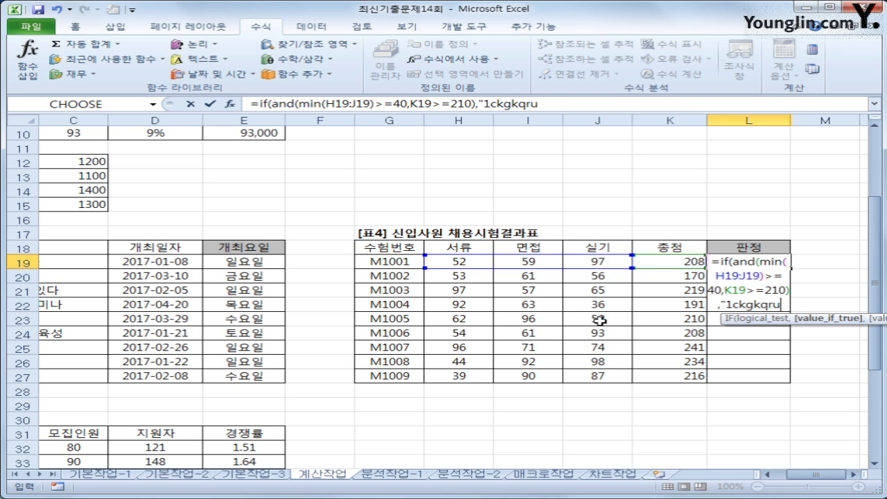
key(BackSpace)
key(BackSpace)
key(BackSpace)
key(BackSpace)
key(BackSpace)
key(BackSpace)
key(BackSpace)
key(Hangul)
text(ㅊ)
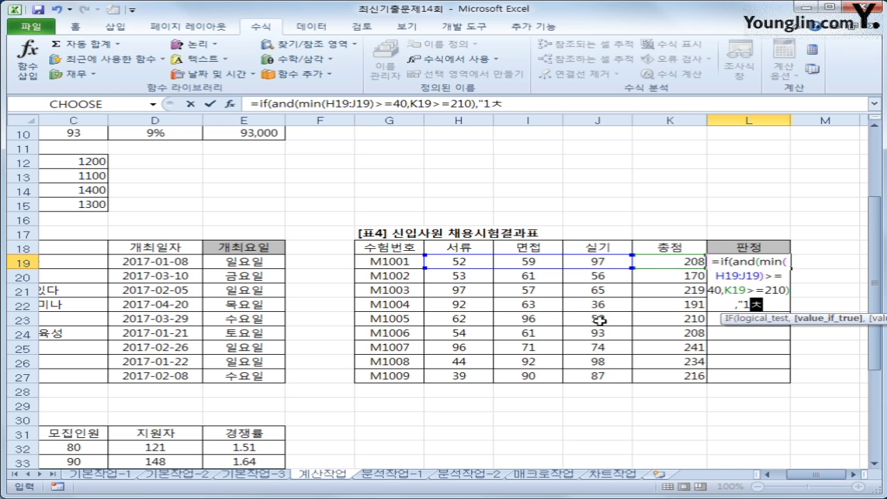
text(ㅏ합격")
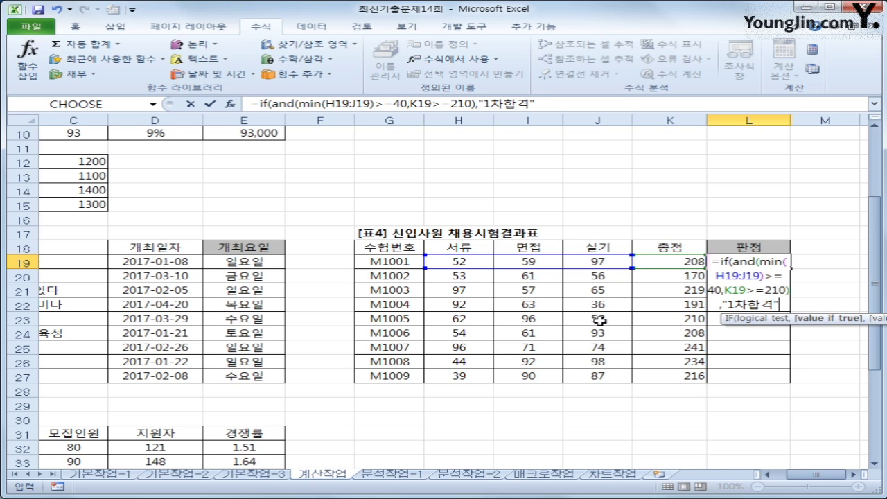
Step: Finish the L19 formula with an empty string "" as the value-if-false argument
text(,)
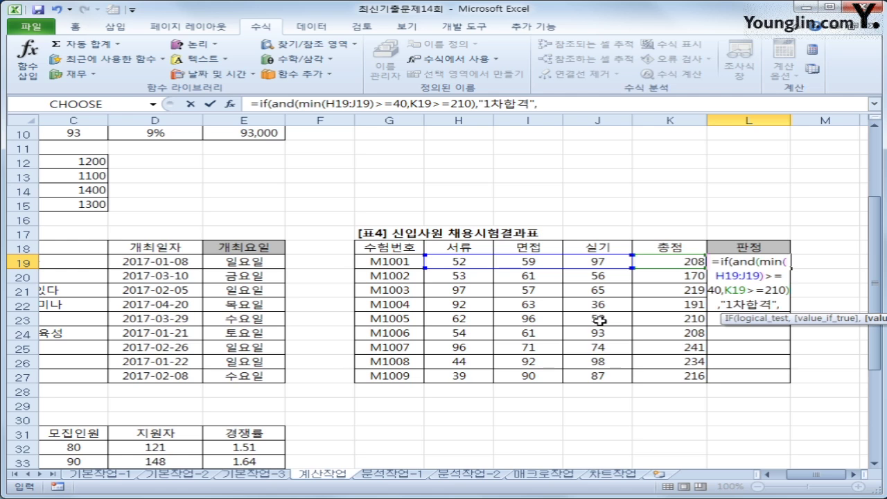
text("")
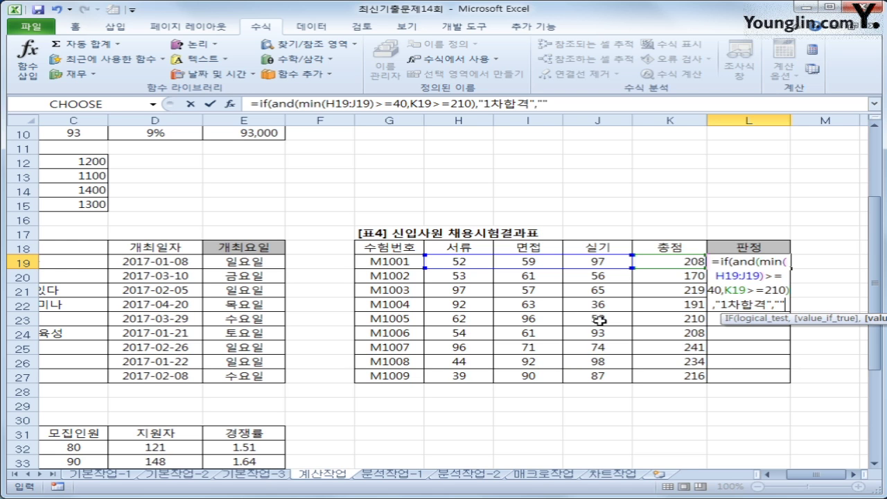
key(Return)
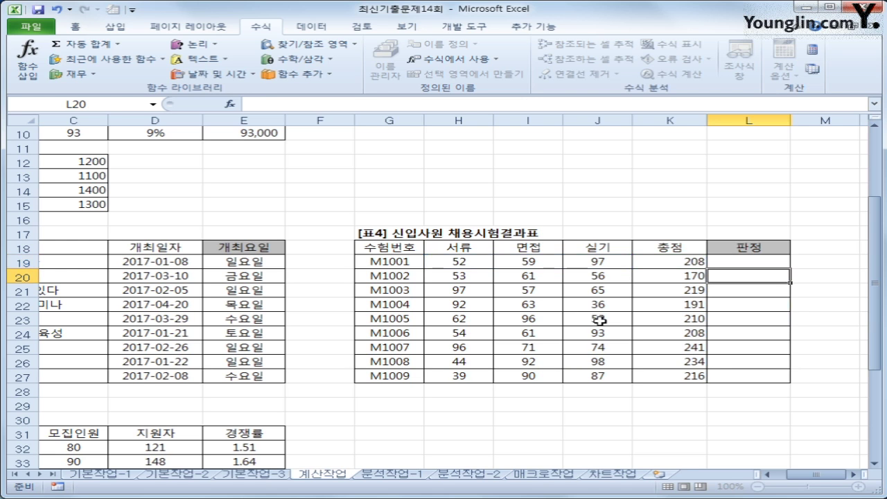
Step: Fill the 판정 formula from L19 down through L27
click(748, 262)
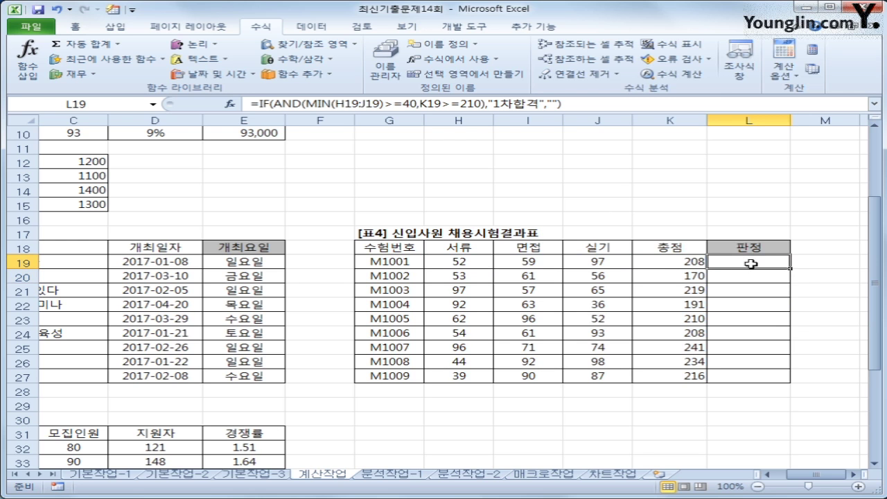
drag(789, 268, 763, 383)
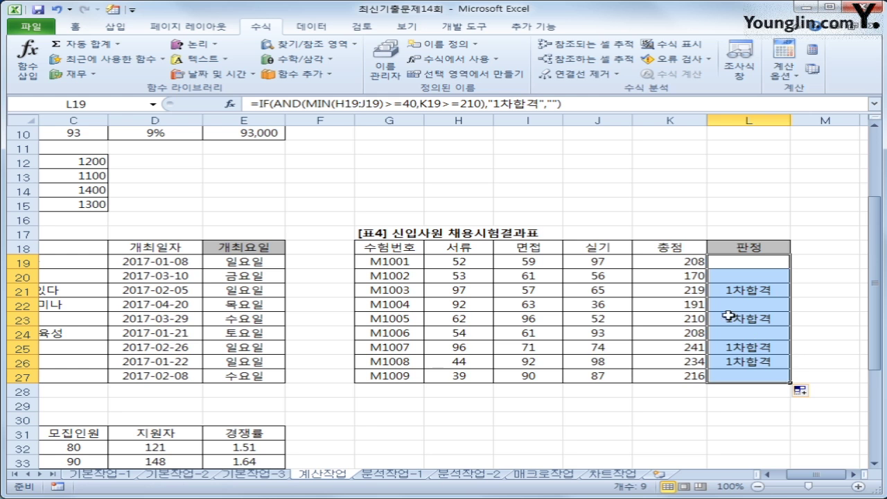
click(740, 363)
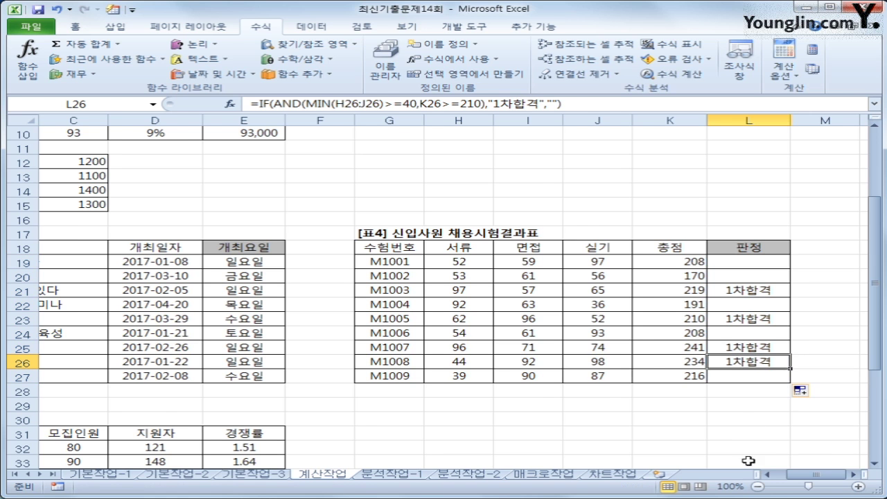
Step: Examine the 학과별 모집현황 table: the 지원자 values in D32:D40, the condition range B42:B43 and the result cell E45
drag(812, 478, 798, 477)
scroll(603, 381, down, 6)
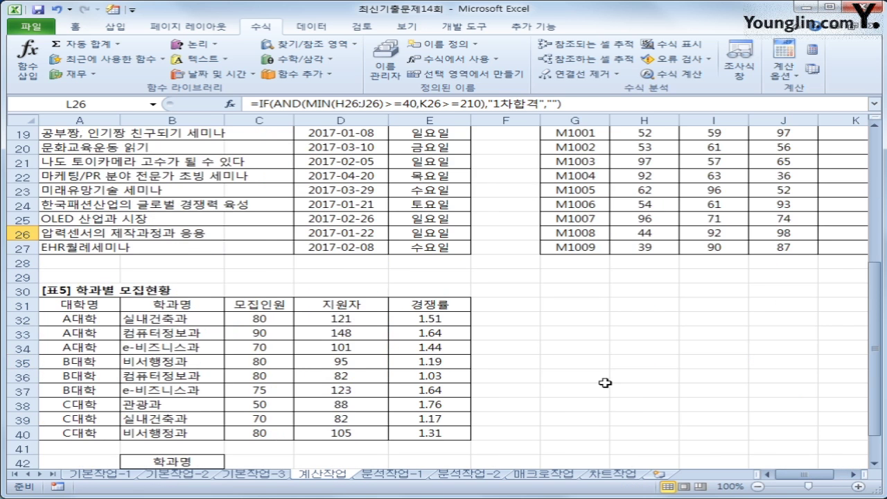
click(453, 380)
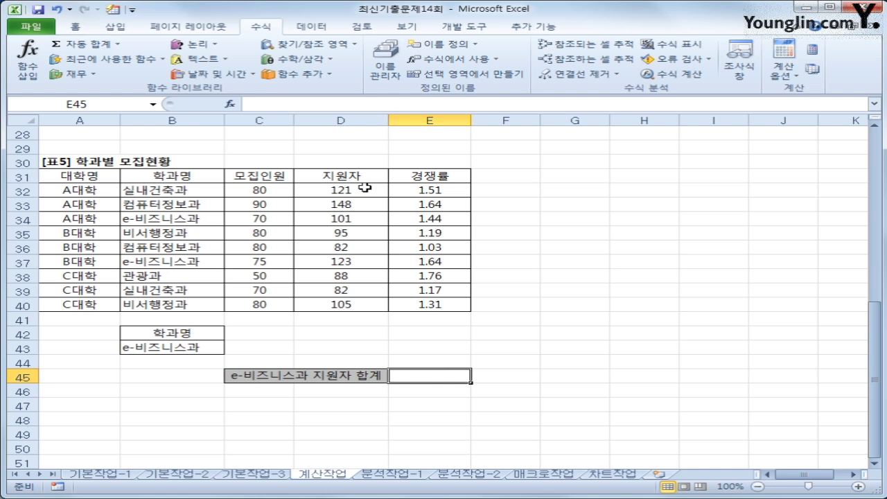
drag(362, 189, 374, 310)
click(421, 365)
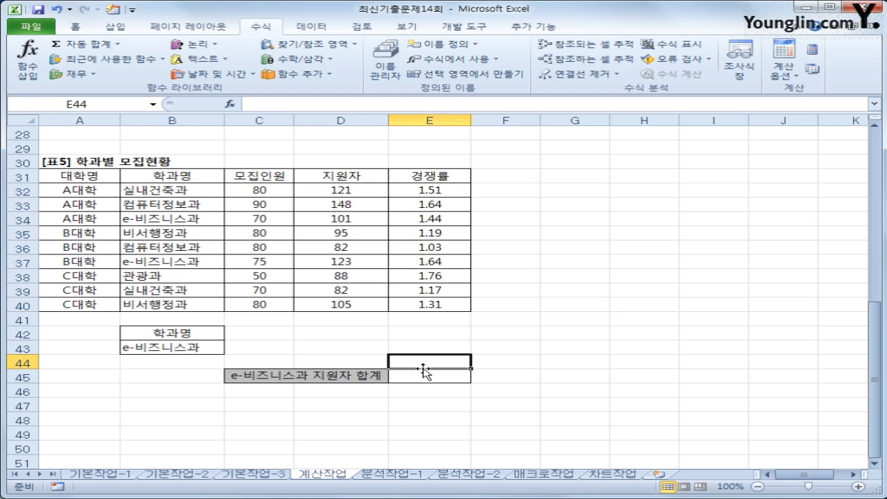
click(422, 381)
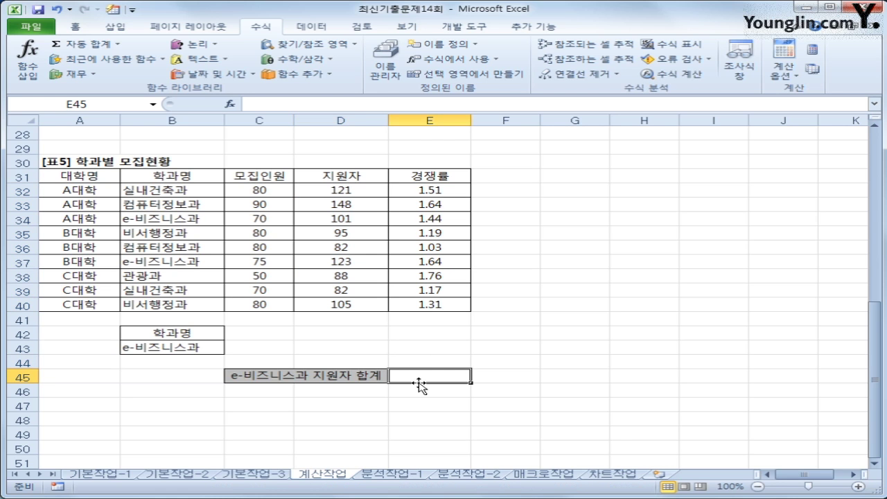
click(203, 334)
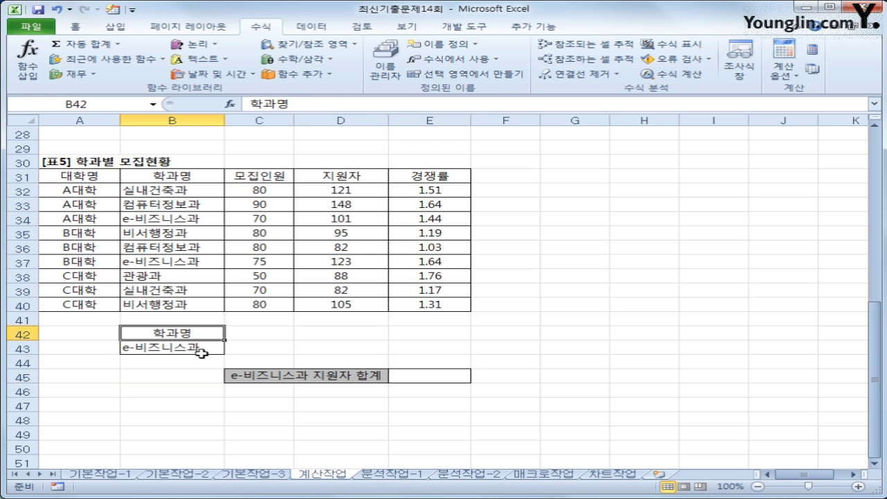
click(202, 351)
Step: Insert the DSUM function from the 데이터베이스 category into E45
click(458, 375)
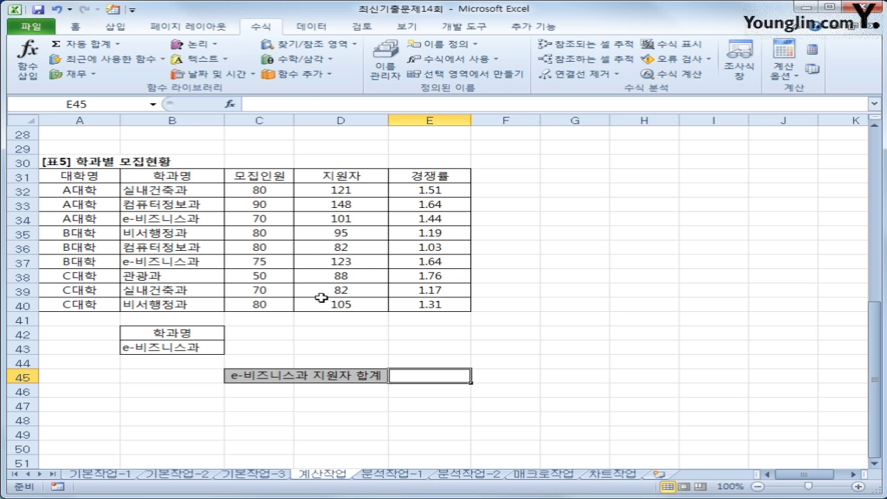
click(230, 105)
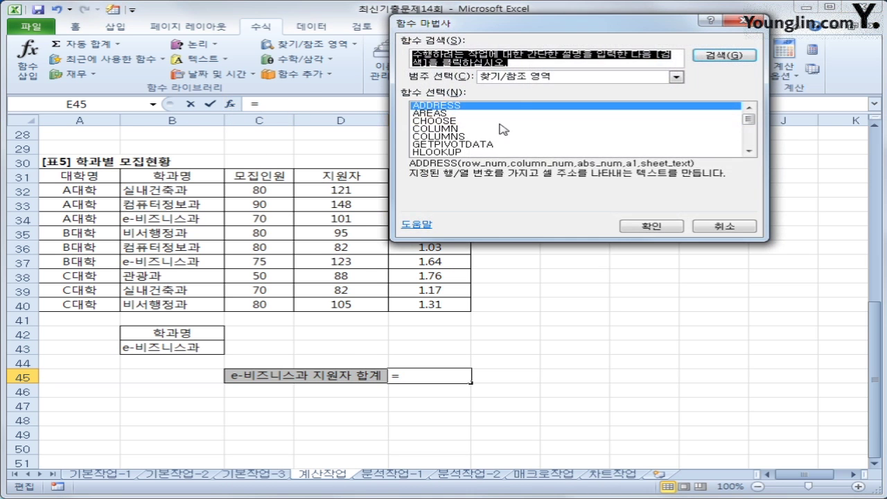
click(530, 76)
click(530, 143)
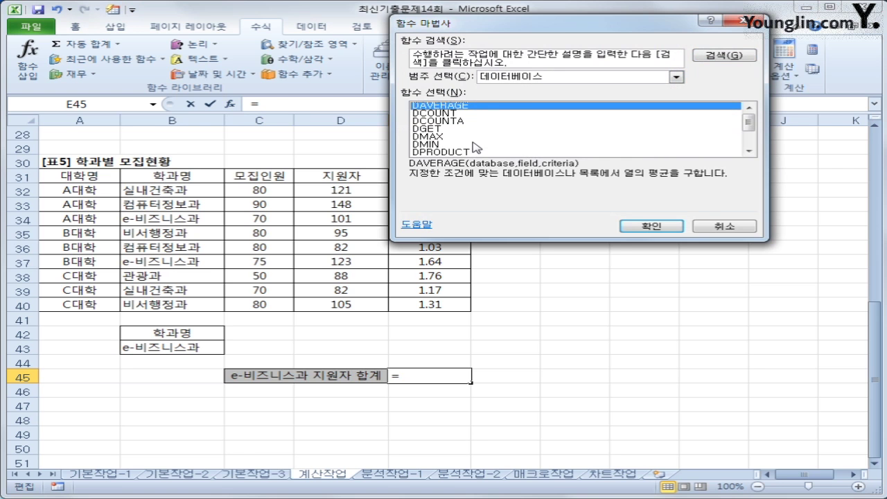
drag(749, 124, 748, 142)
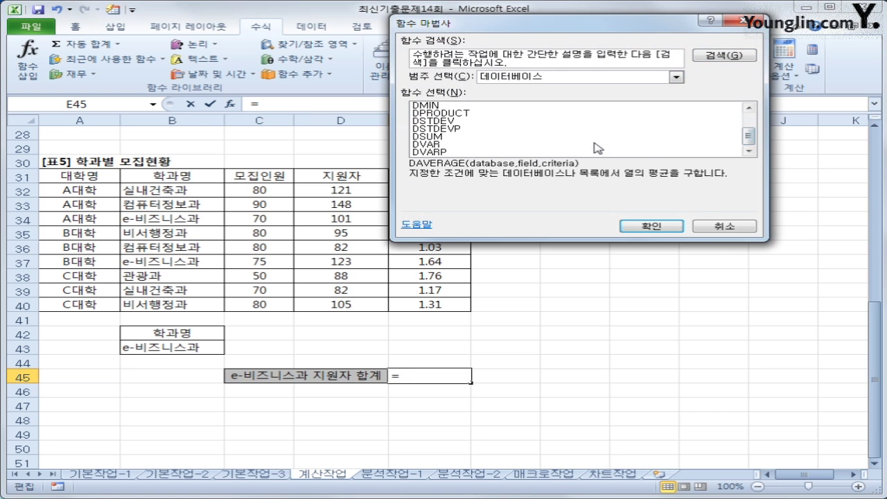
click(609, 136)
click(649, 226)
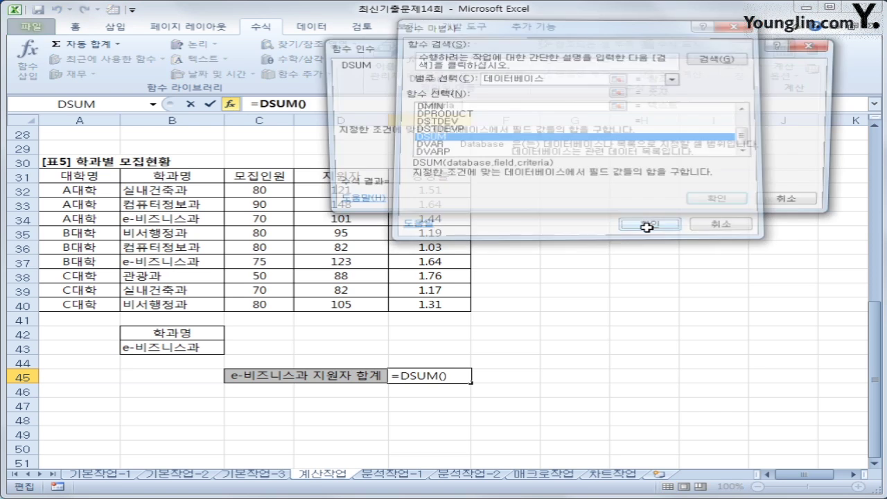
Step: Set the DSUM Database argument to A31:E40 and the Field argument to the 지원자 header D31
click(97, 177)
drag(97, 177, 430, 310)
click(475, 97)
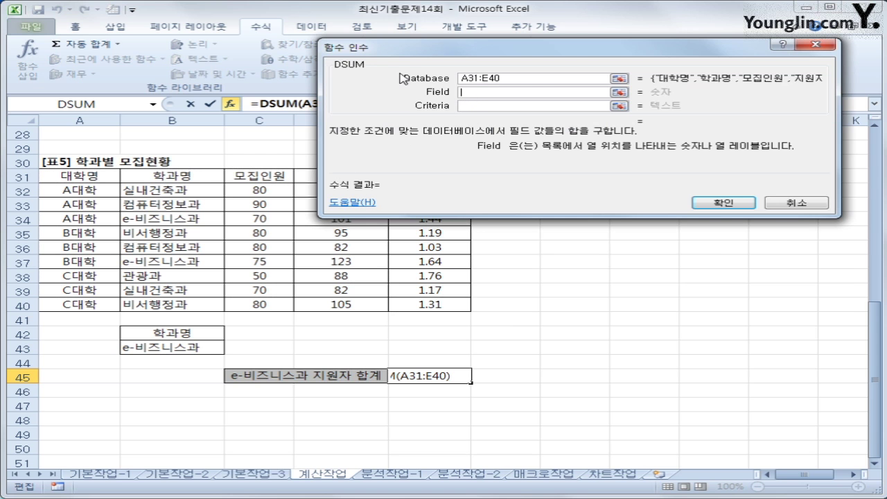
drag(409, 59, 413, 116)
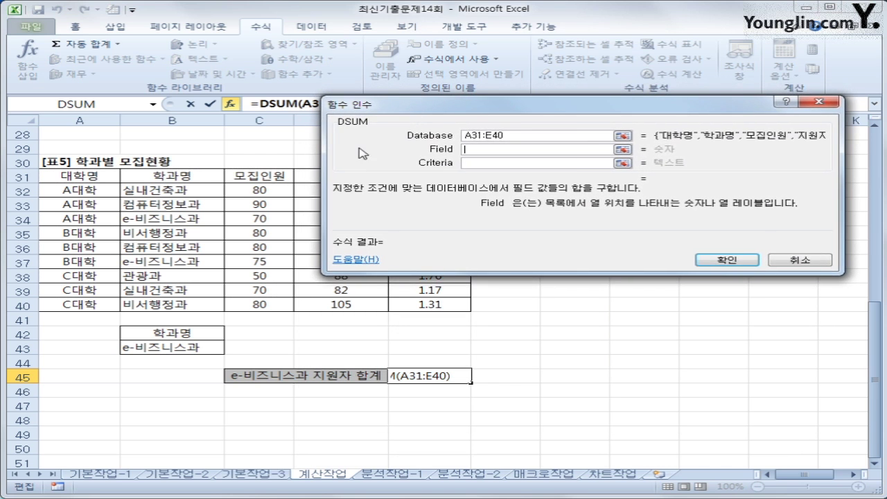
click(306, 176)
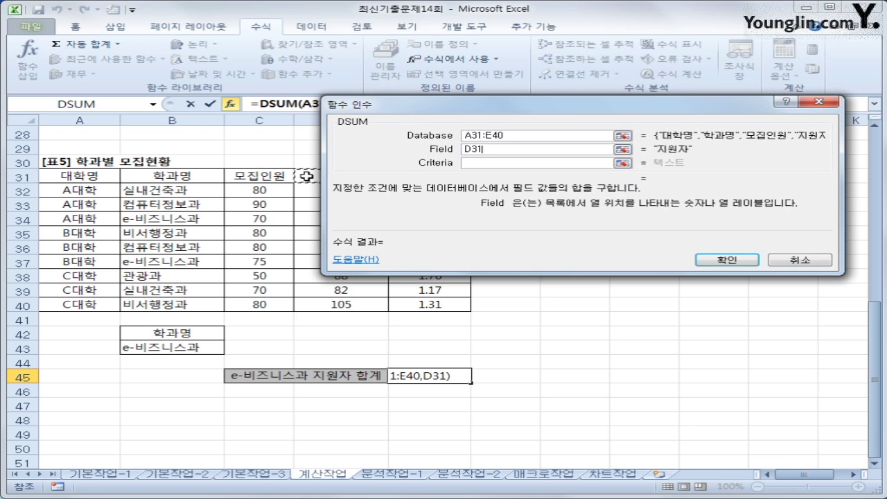
Step: Set the DSUM Criteria argument to B42:B43 and complete the function in E45
click(478, 163)
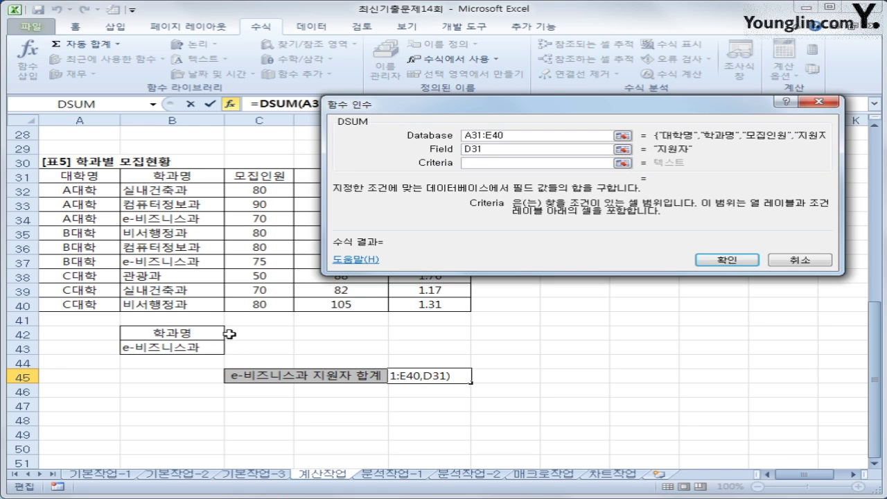
drag(189, 336, 189, 348)
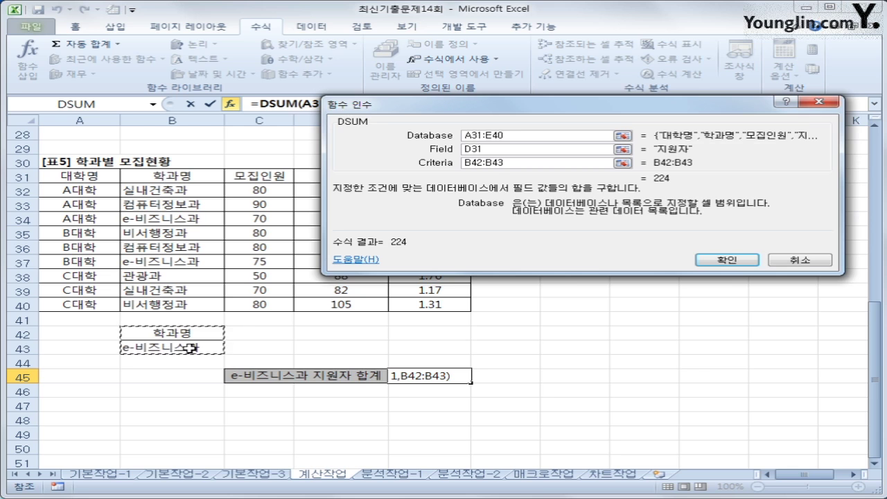
click(726, 262)
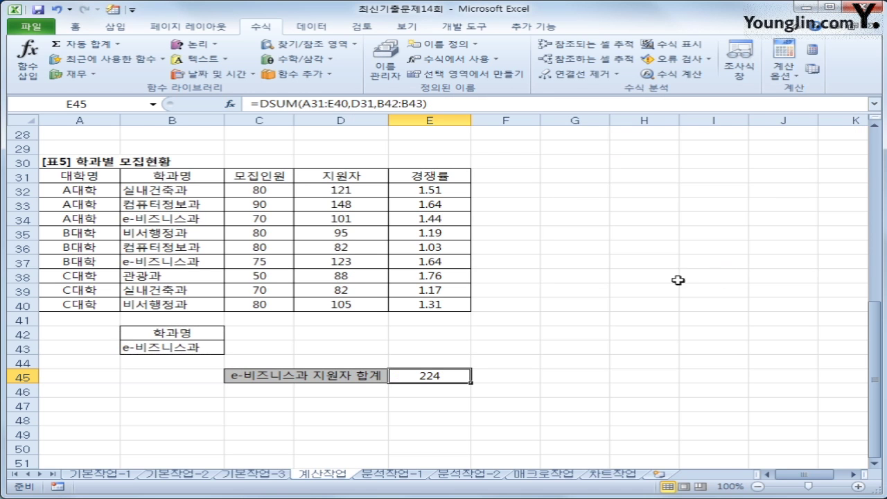
Step: Append &"명" to the DSUM formula in E45
click(452, 104)
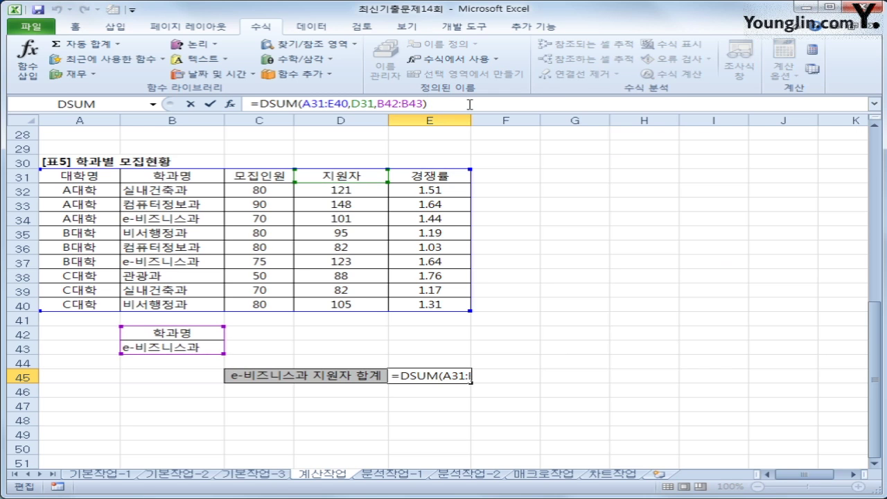
text(&")
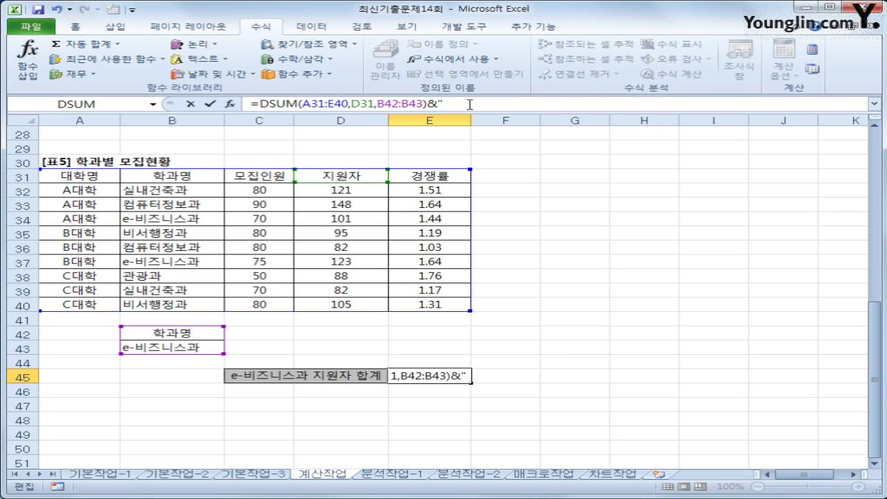
text(au)
key(BackSpace)
key(BackSpace)
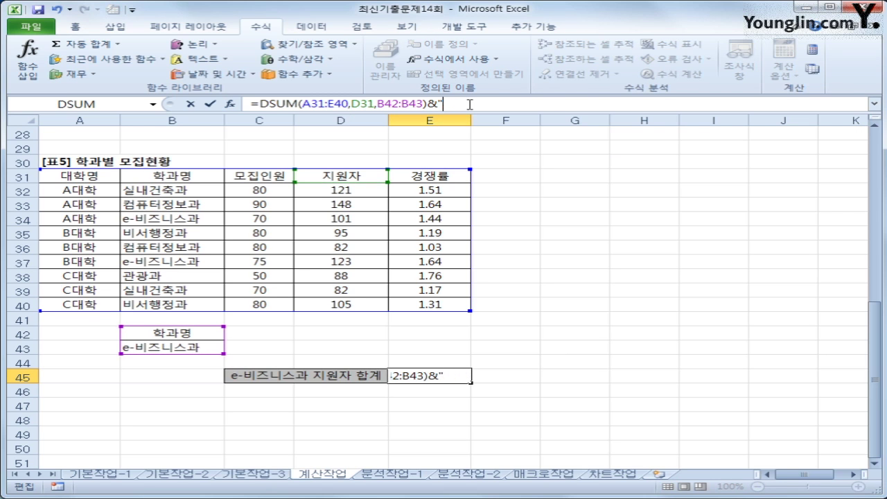
text(명")
key(Return)
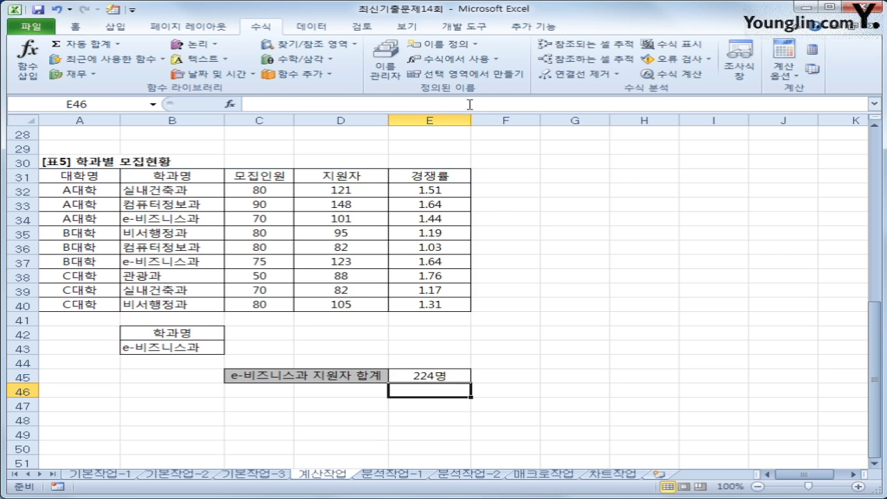
click(453, 371)
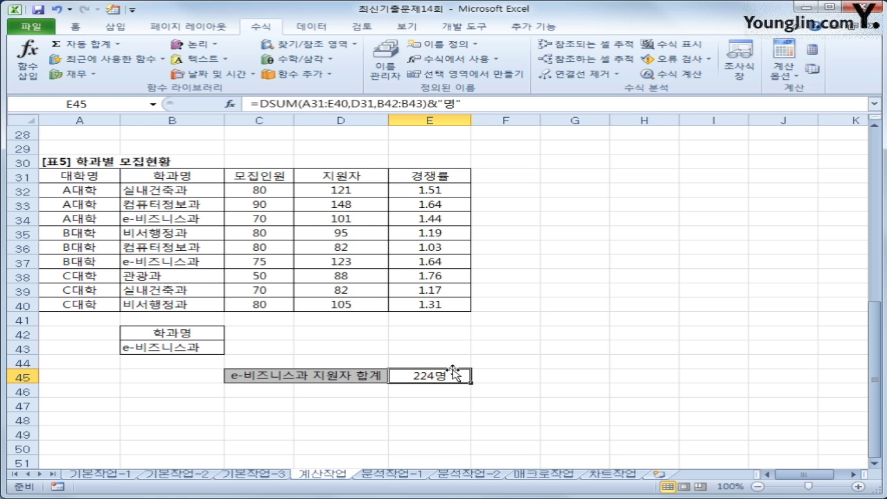
Step: On the 분석작업-1 sheet, create a pivot table from A3:G20, placed in the existing worksheet at I3
click(415, 477)
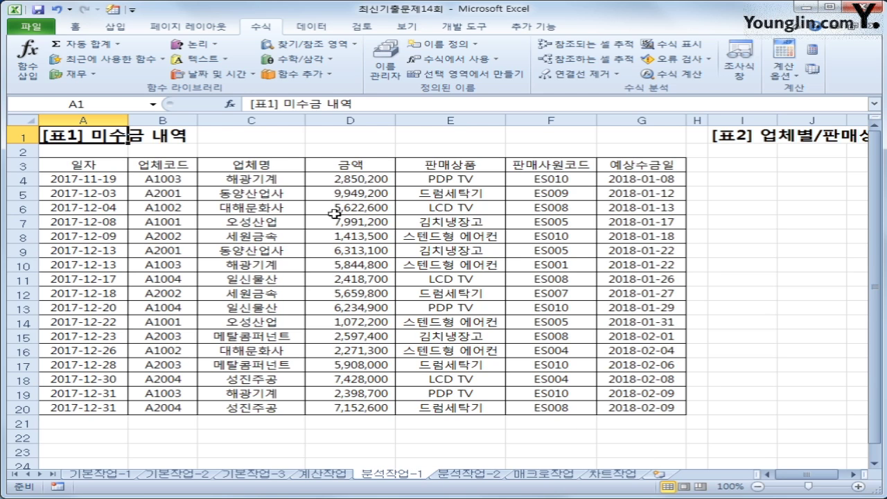
click(89, 162)
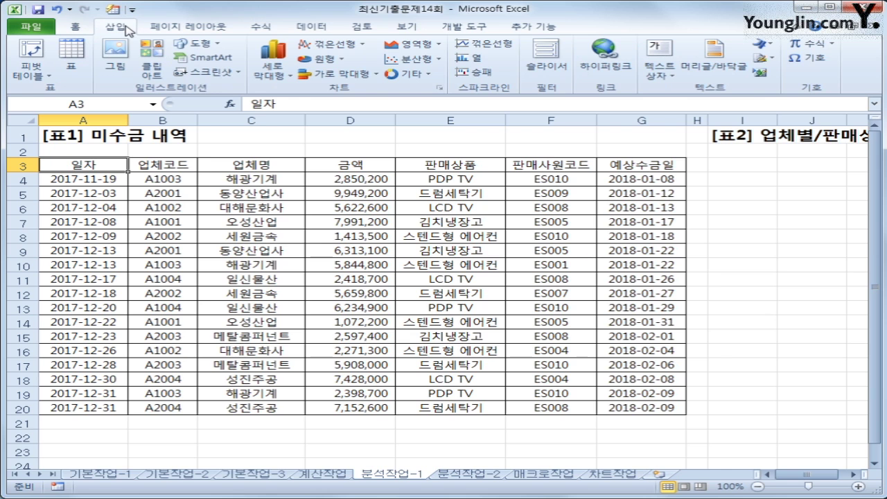
click(32, 52)
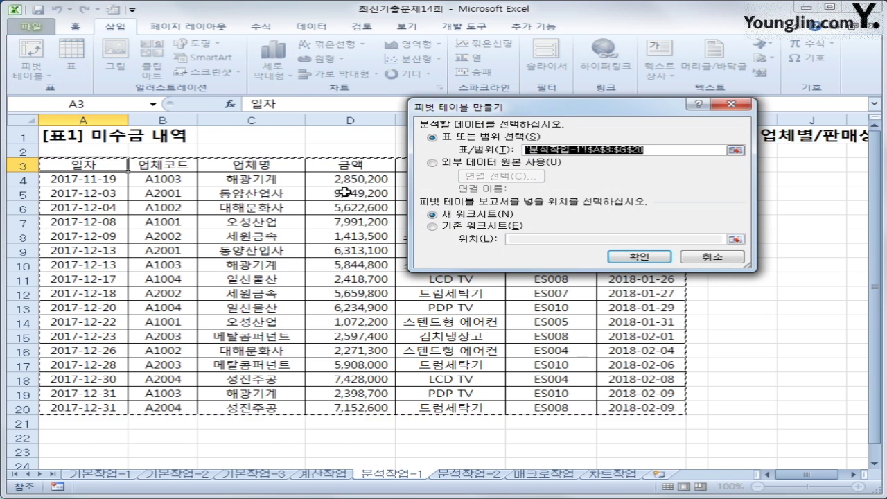
click(515, 229)
click(520, 239)
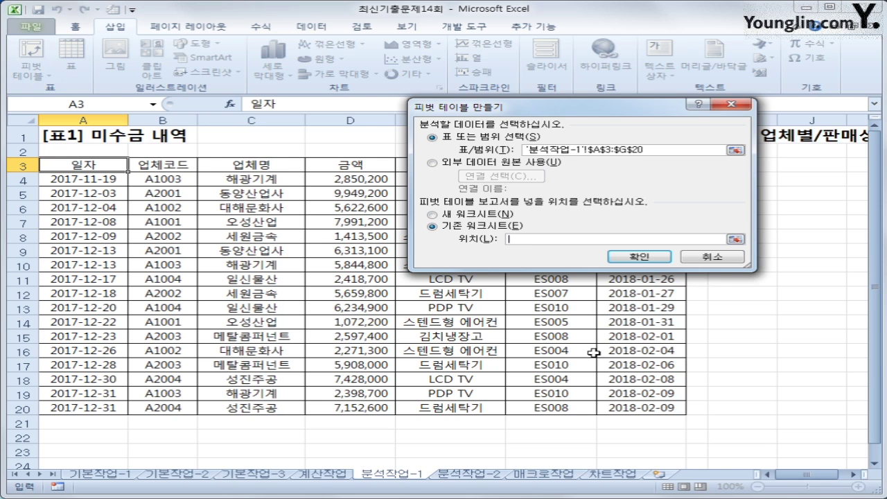
drag(597, 114, 418, 125)
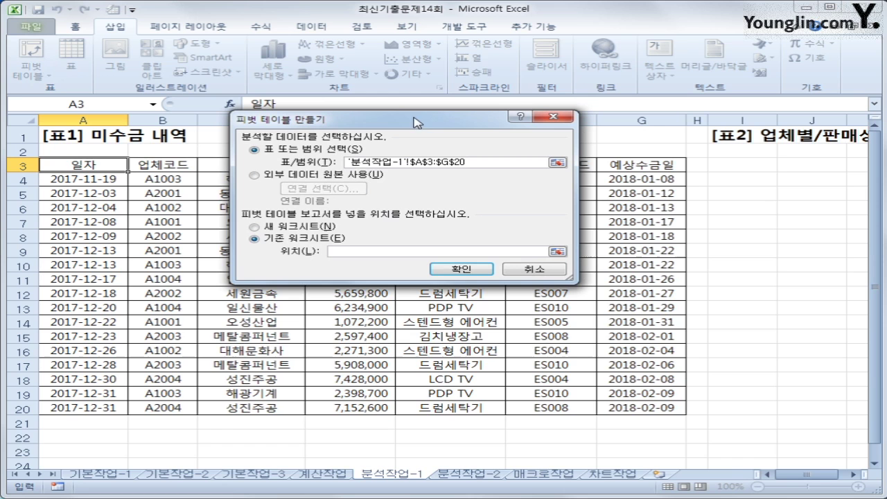
click(750, 170)
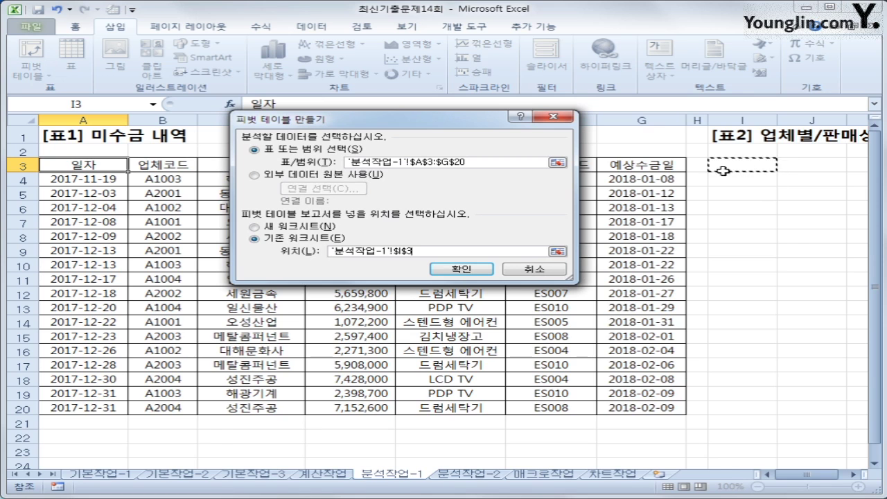
click(462, 268)
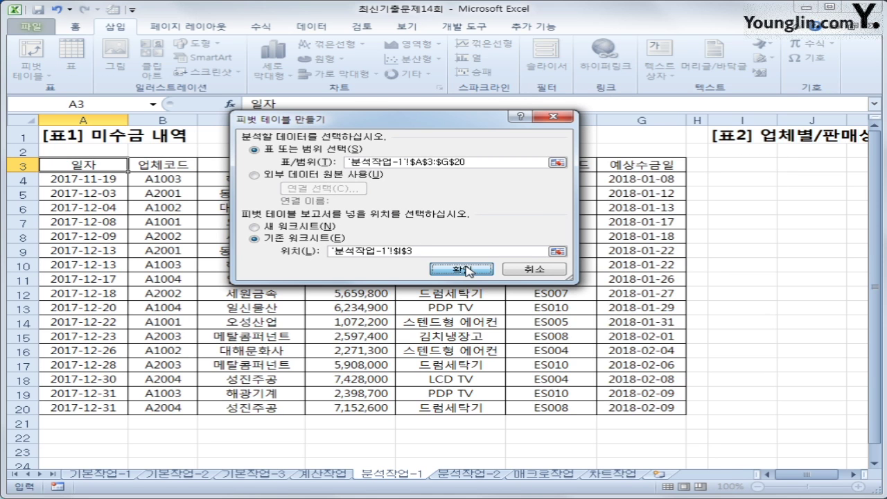
Step: Put 판매상품 in the pivot table's column labels, 업체명 in the row labels and 금액 in the values area
drag(608, 476, 618, 476)
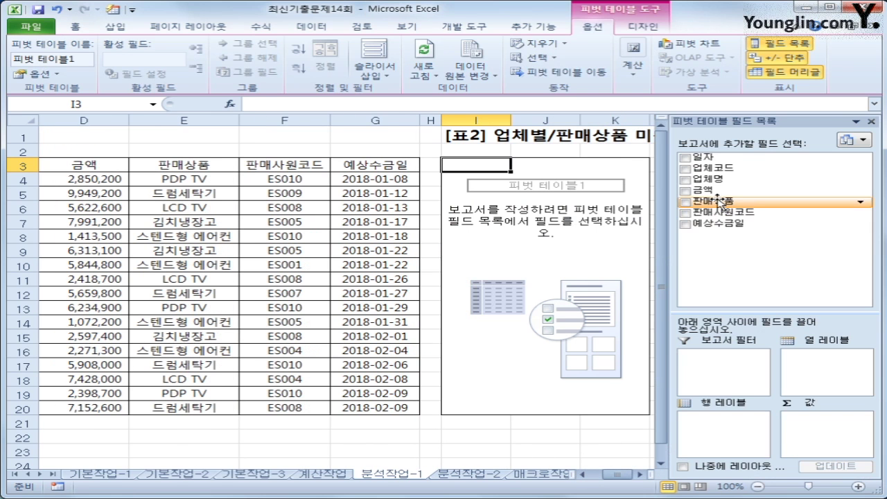
drag(718, 201, 839, 385)
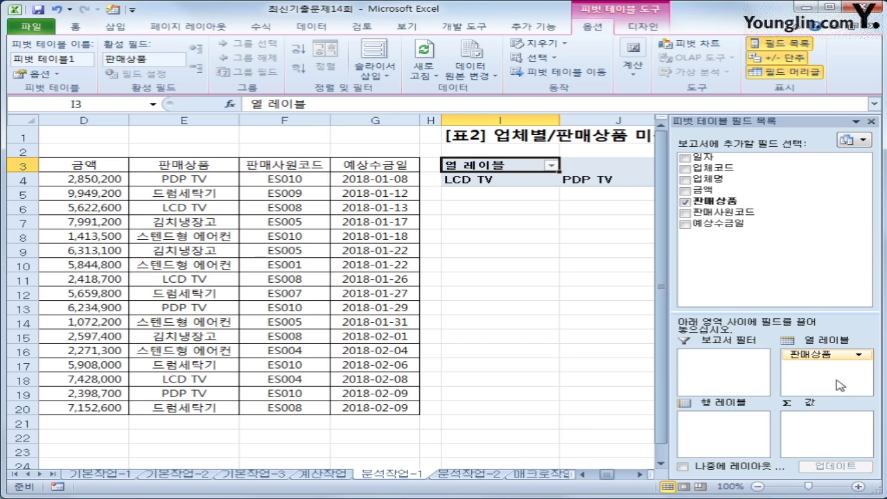
drag(718, 179, 726, 432)
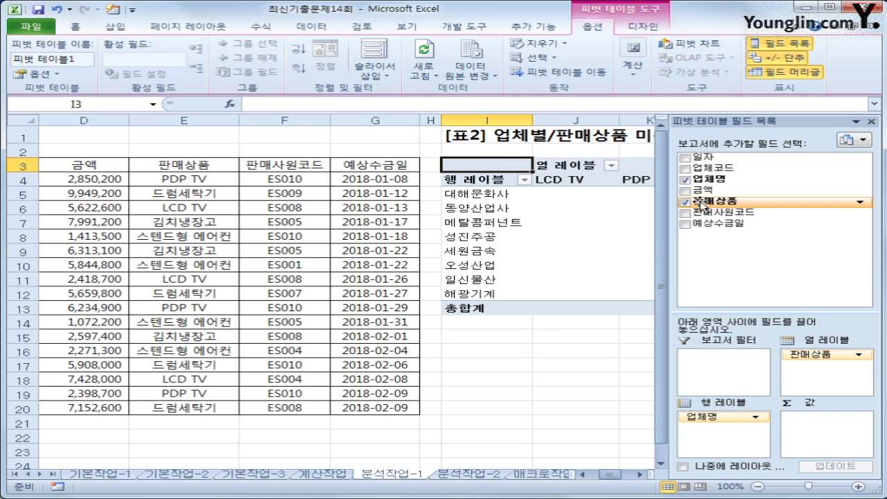
drag(703, 189, 816, 443)
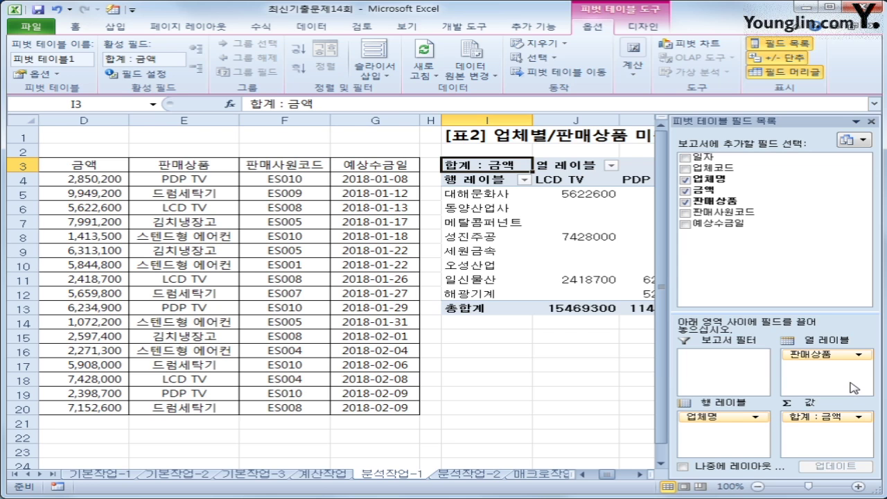
Step: Turn off 행 총합계 표시 in the pivot table options
right_click(482, 165)
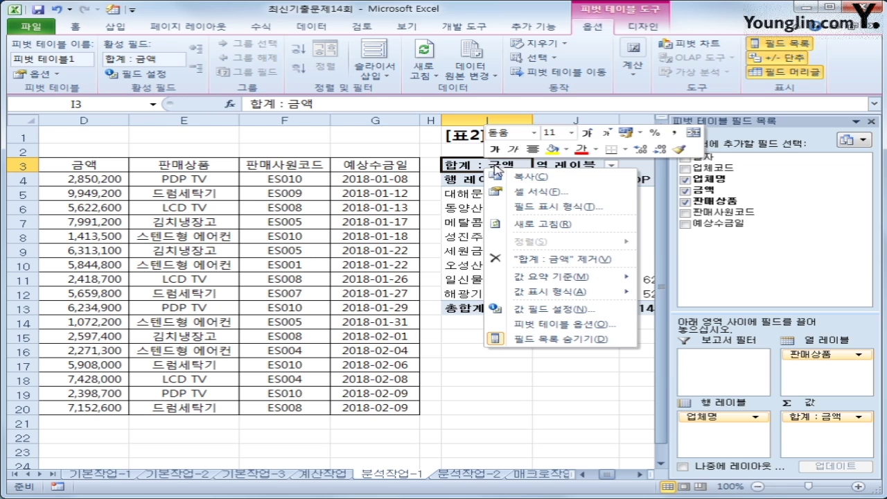
click(568, 324)
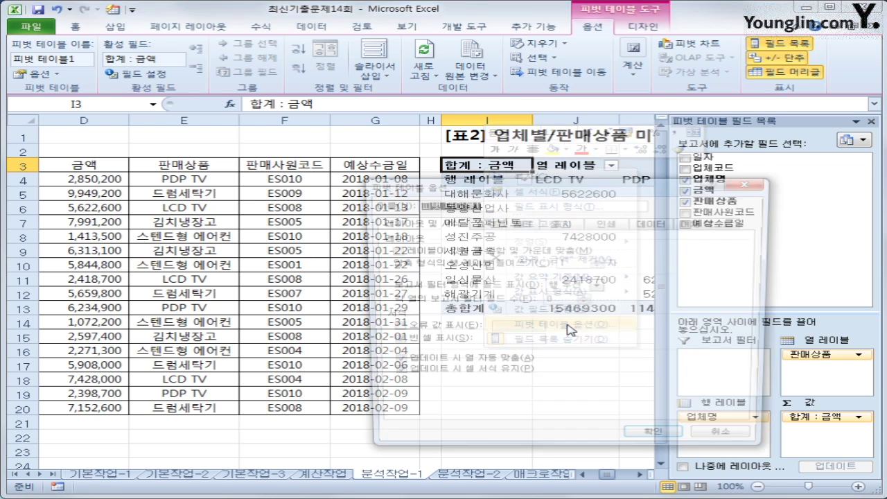
drag(503, 178, 328, 158)
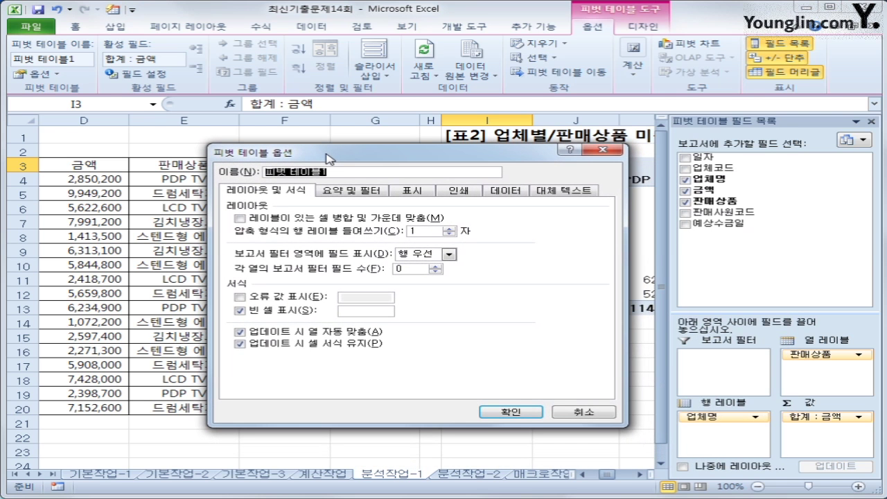
click(362, 193)
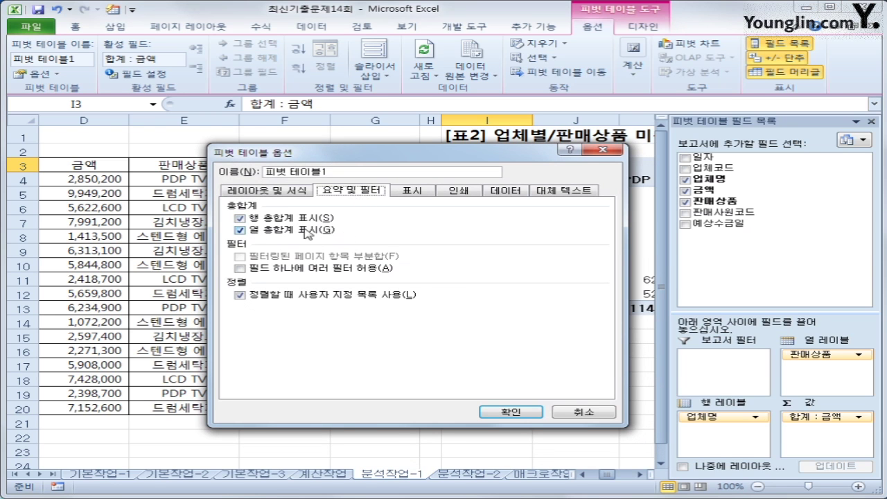
click(284, 222)
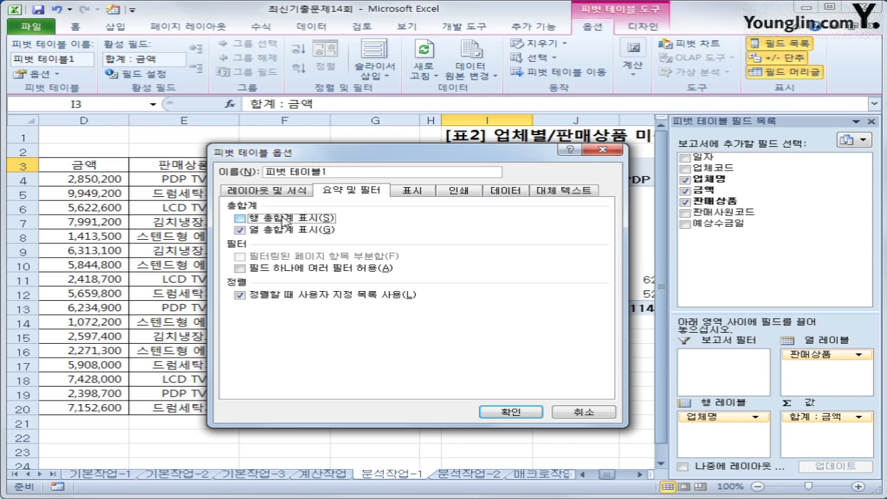
click(493, 411)
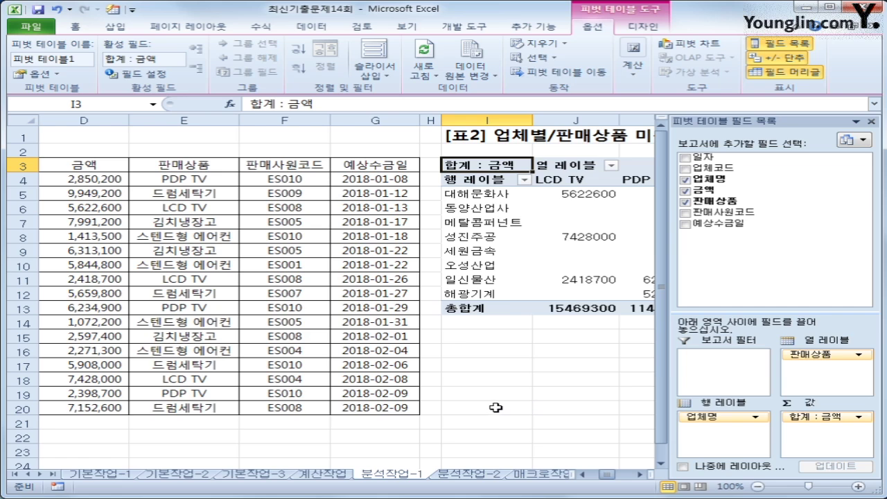
Step: Apply the 표 2 AutoFormat to the pivot table
click(119, 16)
click(257, 169)
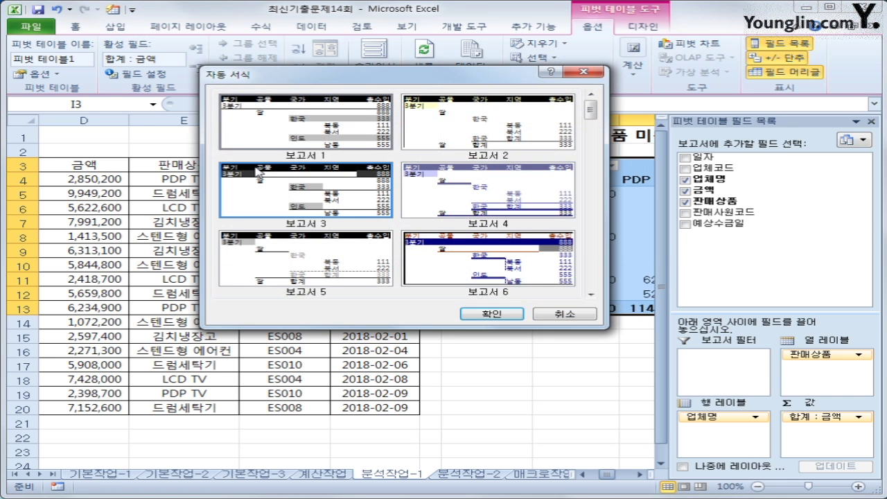
drag(590, 111, 588, 196)
click(554, 208)
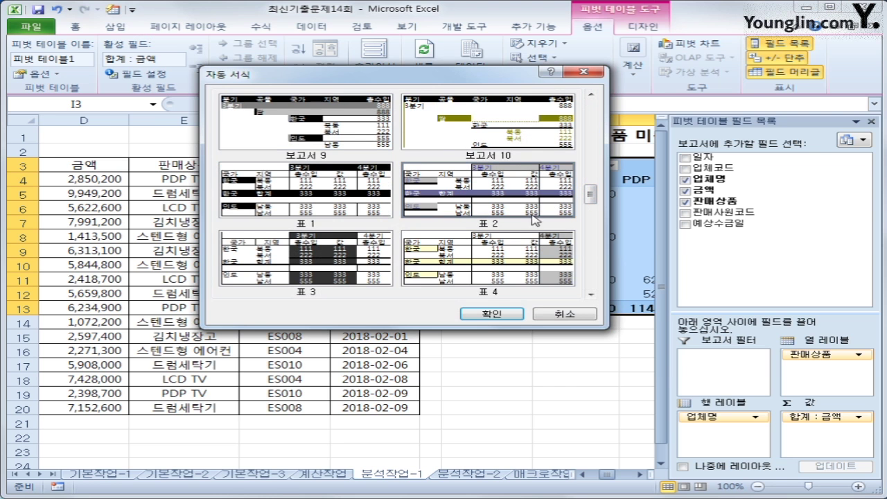
click(490, 313)
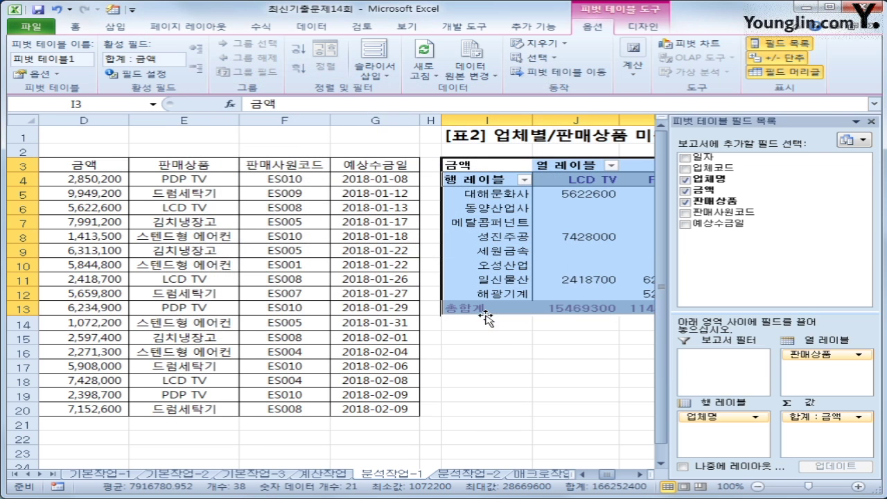
Step: Change the pivot table's report layout to 개요 형식으로 표시 and deselect the table
click(639, 475)
click(639, 474)
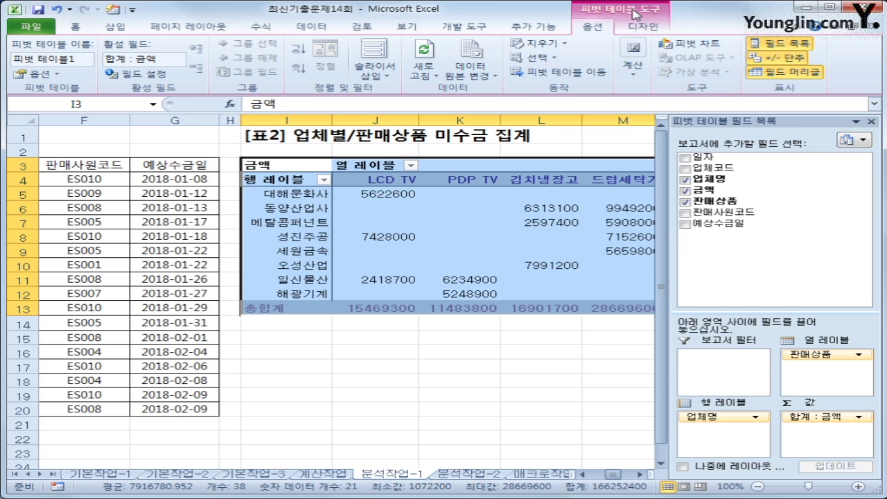
click(643, 27)
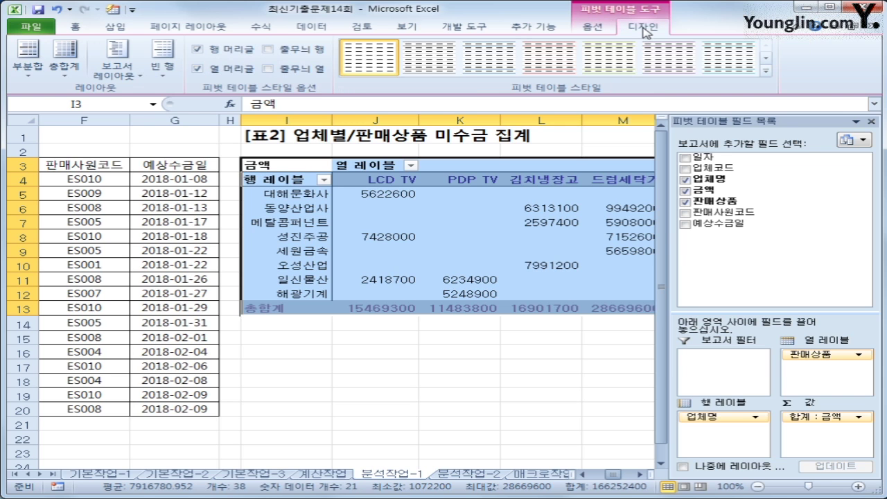
click(128, 81)
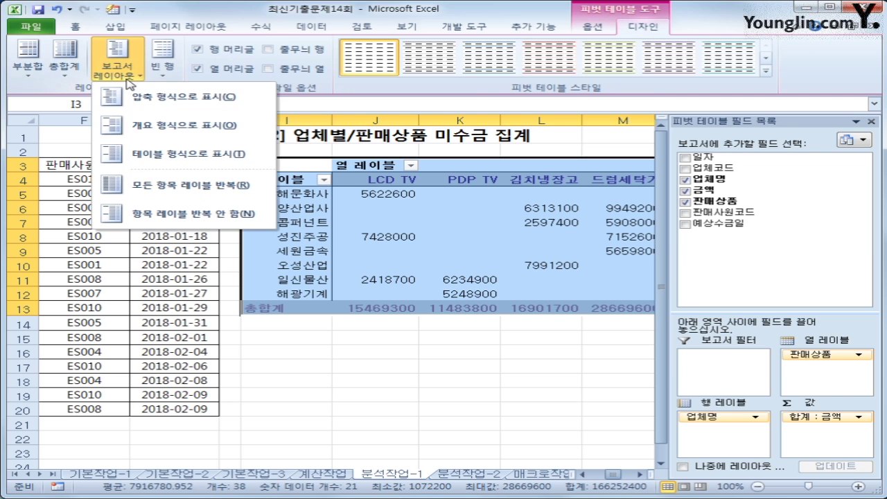
click(137, 131)
click(515, 393)
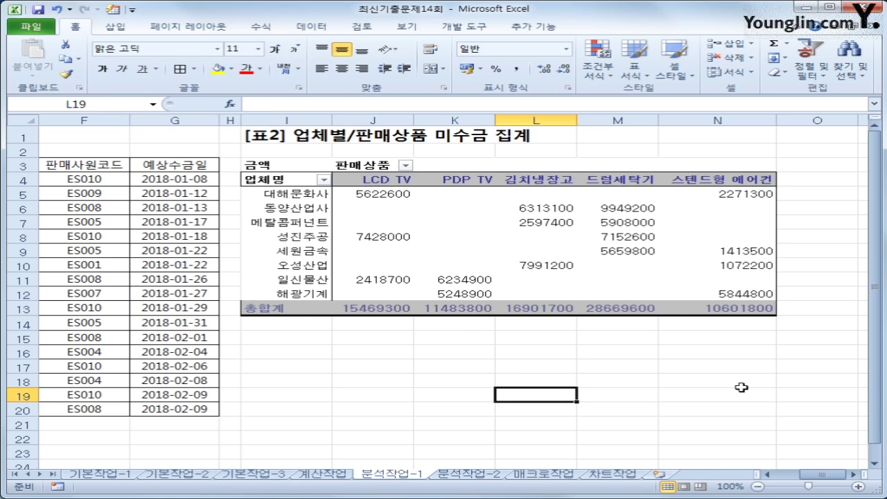
Step: On the 분석작업-2 sheet, start a data consolidation at H3 and add B3:F10 of 표1 as its first reference
click(478, 475)
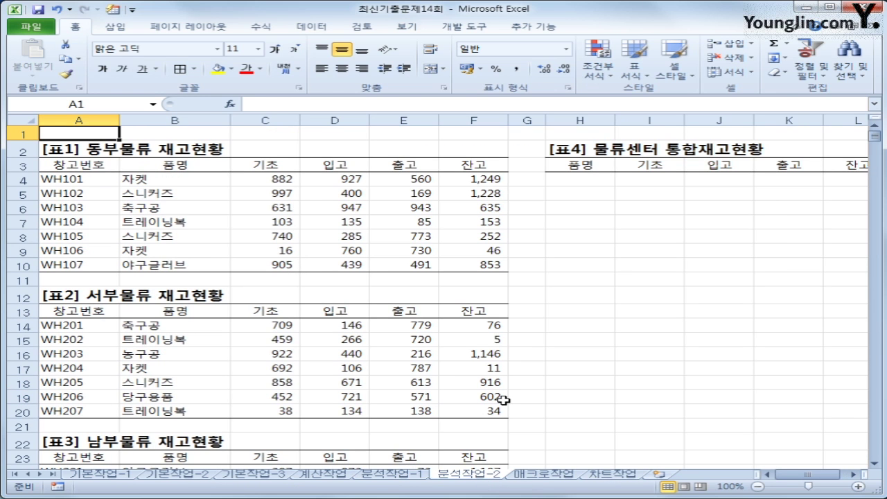
click(579, 165)
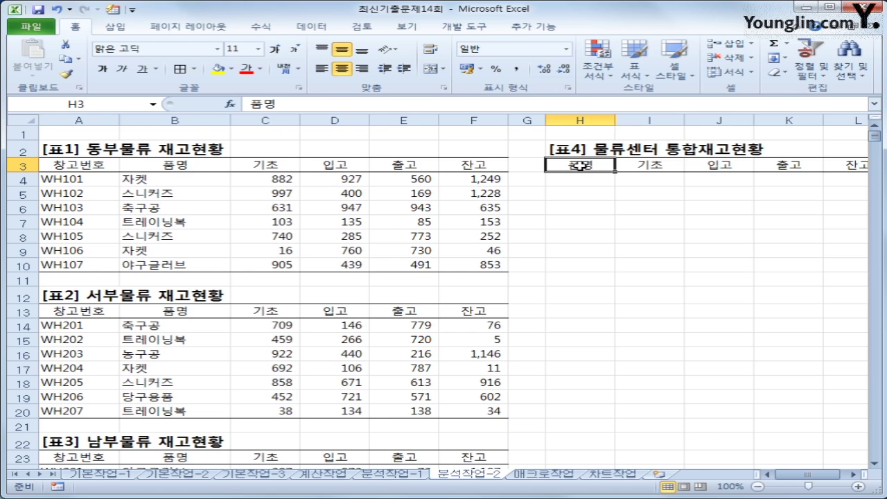
click(315, 26)
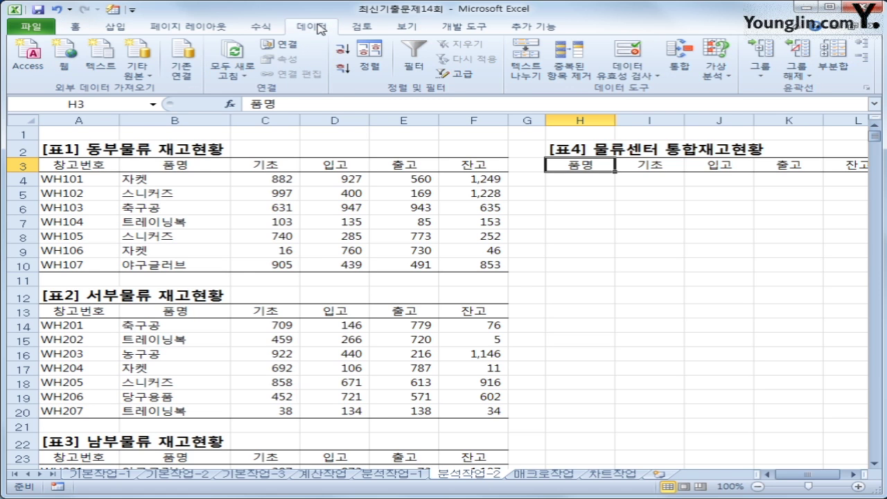
click(678, 72)
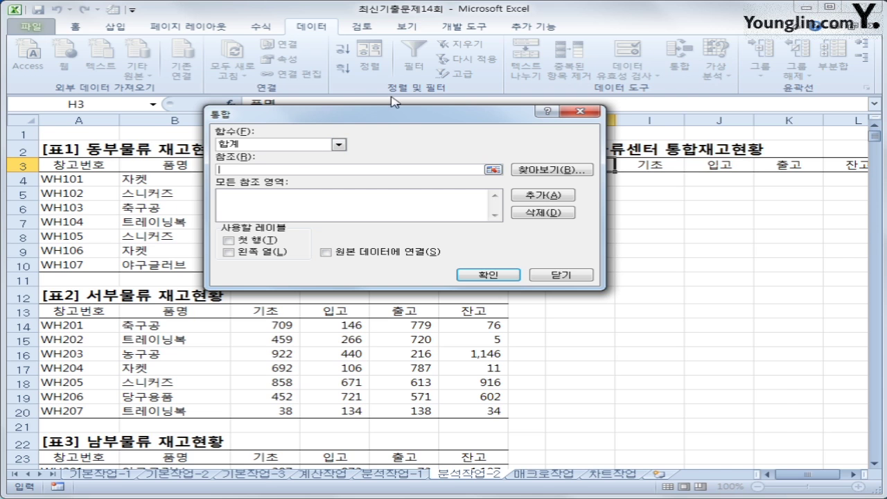
drag(393, 121, 565, 255)
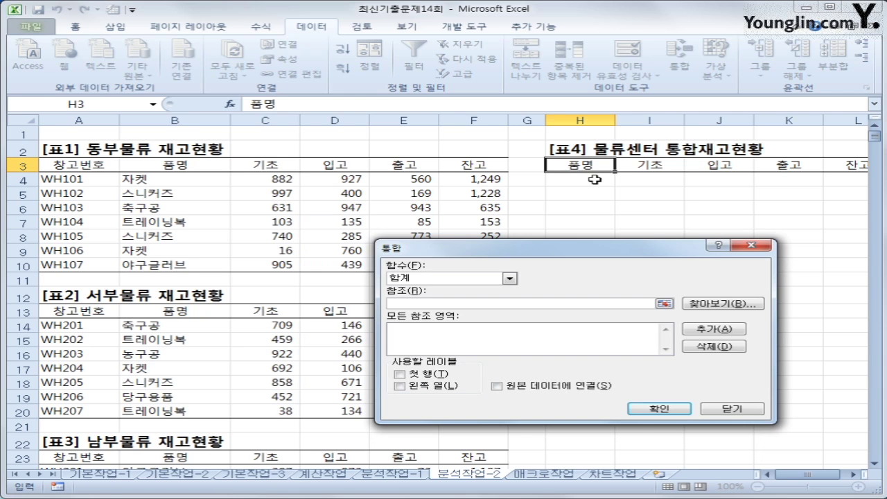
click(213, 170)
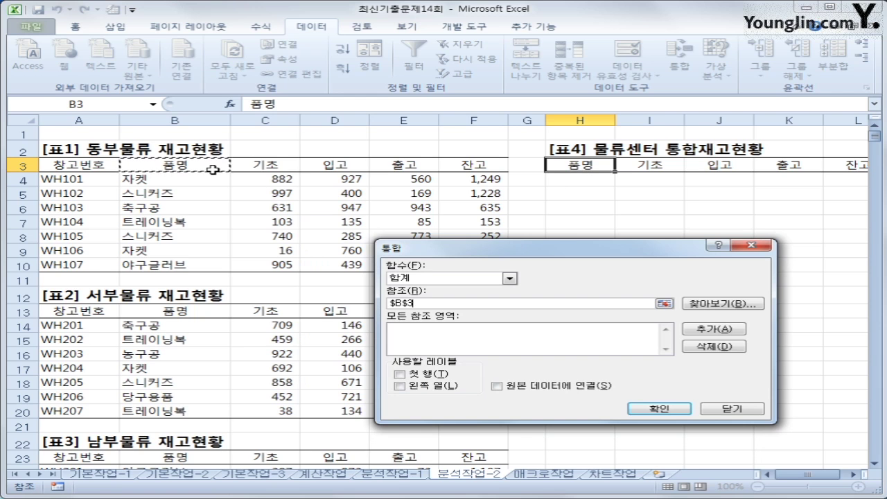
drag(213, 170, 458, 258)
click(701, 330)
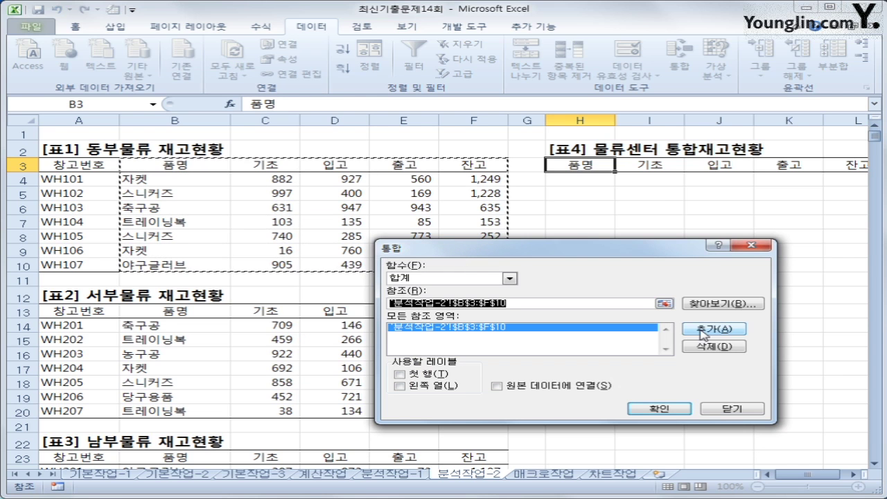
Step: Add the 표2 range B13:F20 and the 표3 range B23:F30 to the consolidation references
drag(173, 313, 455, 407)
click(701, 330)
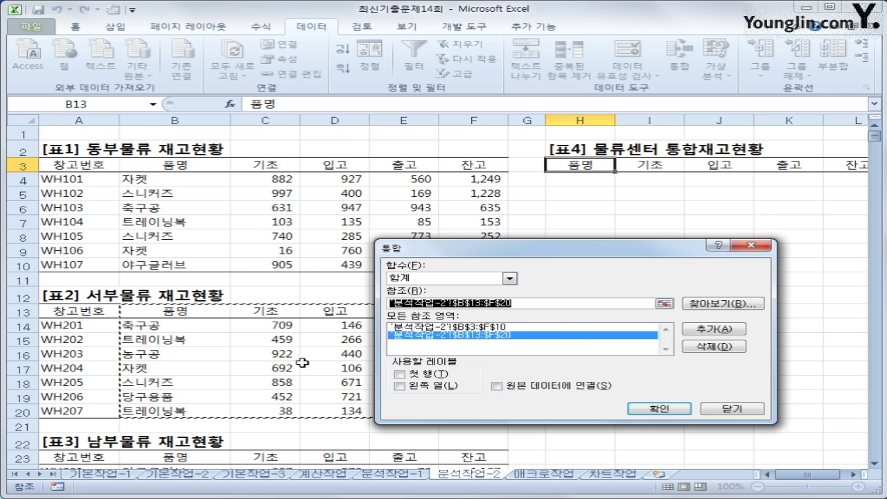
scroll(279, 375, down, 2)
scroll(279, 375, down, 1)
drag(201, 330, 457, 424)
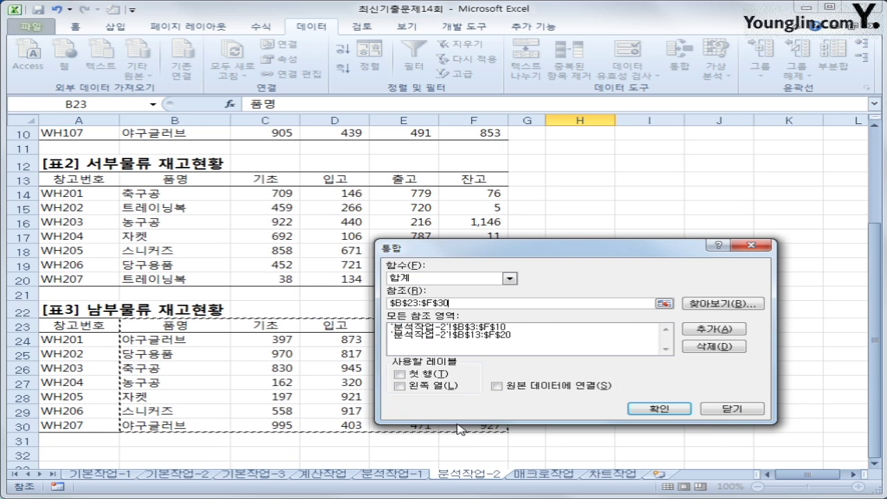
click(715, 331)
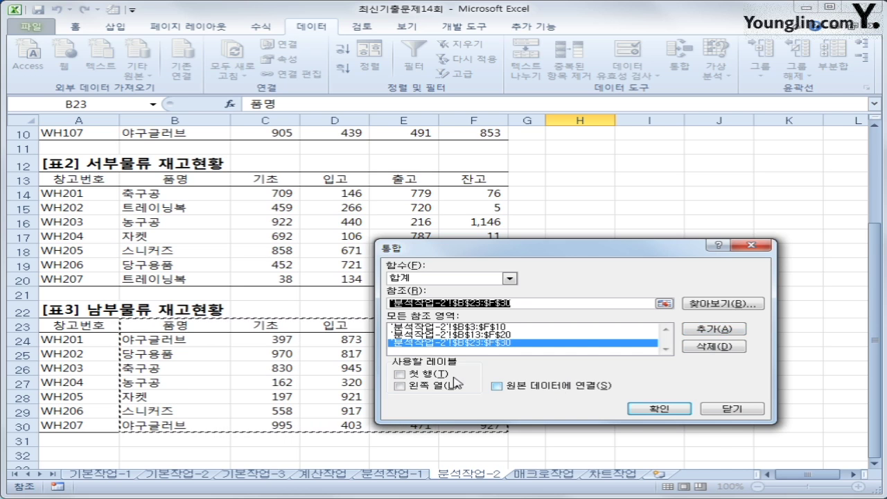
Step: Use both the first row (첫 행) and left column (왼쪽 열) as labels and run the consolidation into 표4
click(416, 375)
click(415, 386)
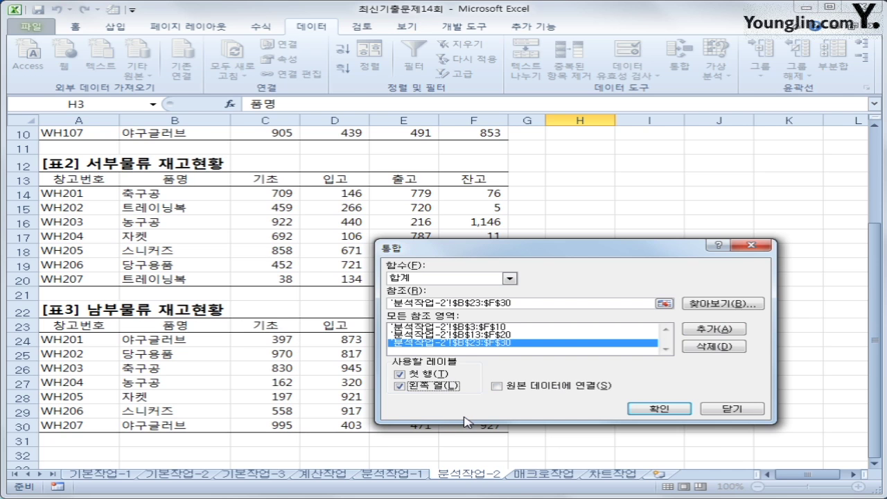
click(636, 411)
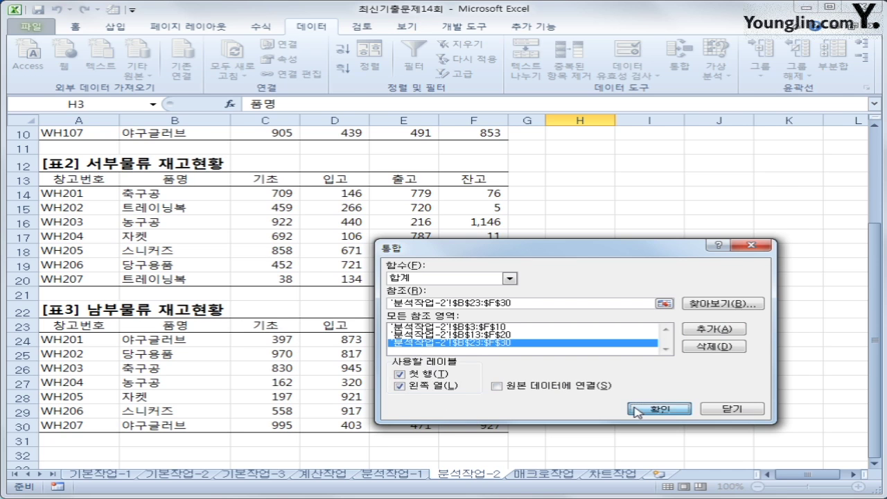
scroll(626, 382, up, 3)
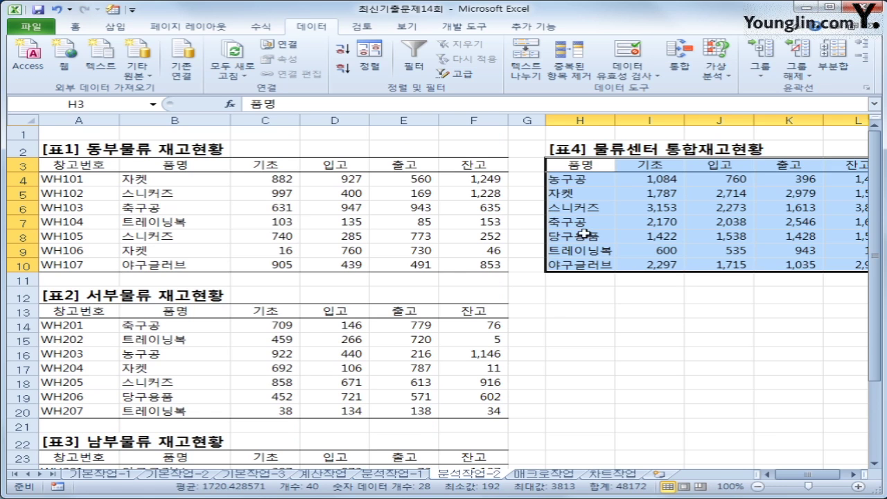
click(579, 168)
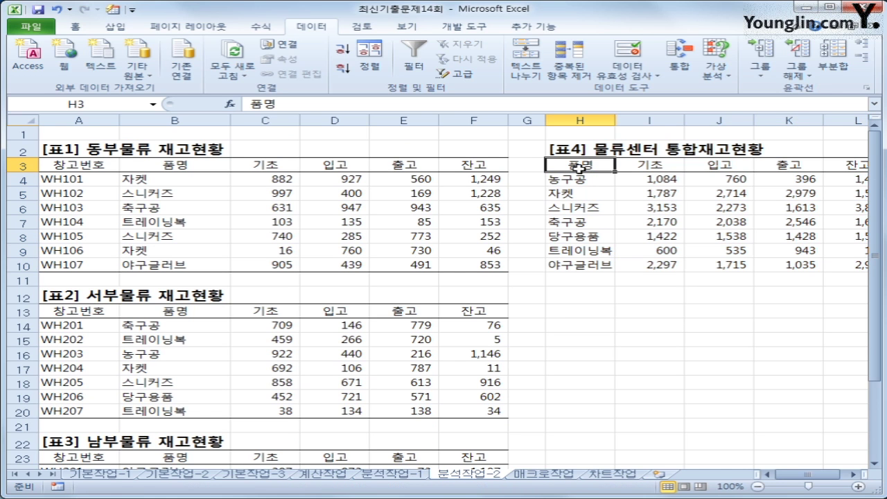
Step: On the 매크로작업 sheet, start recording a macro named 평균, stored in the current workbook
click(543, 474)
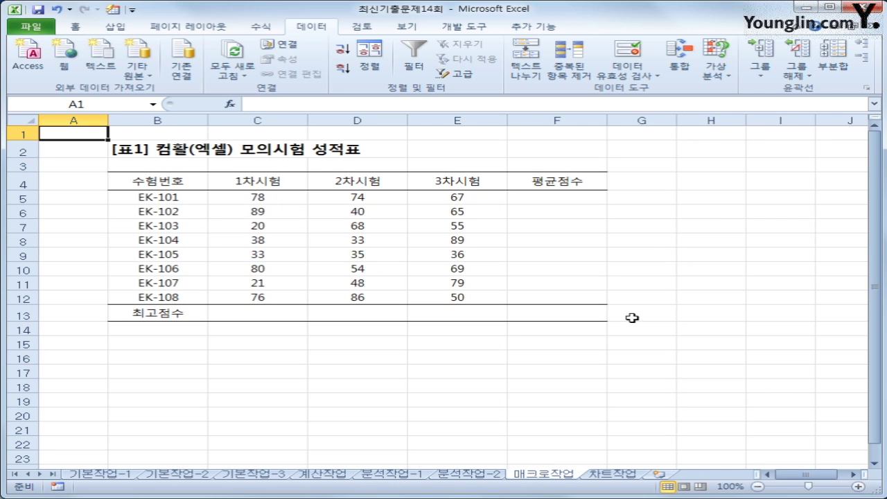
click(712, 287)
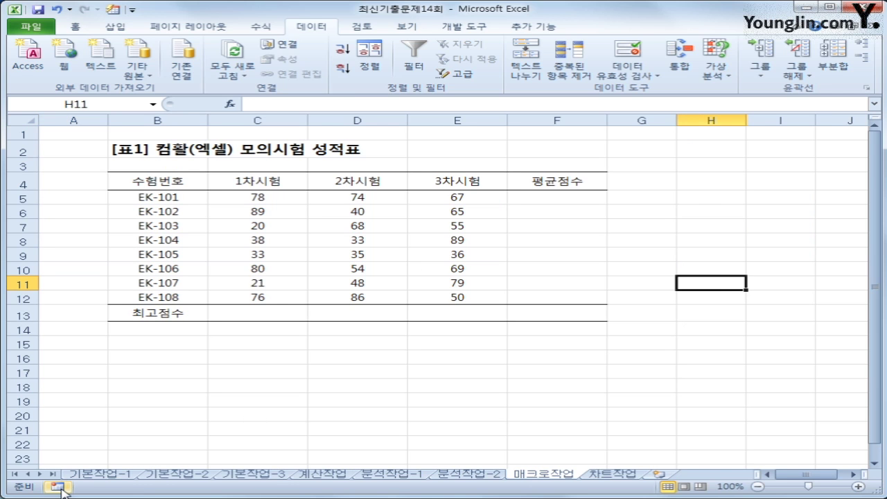
click(468, 27)
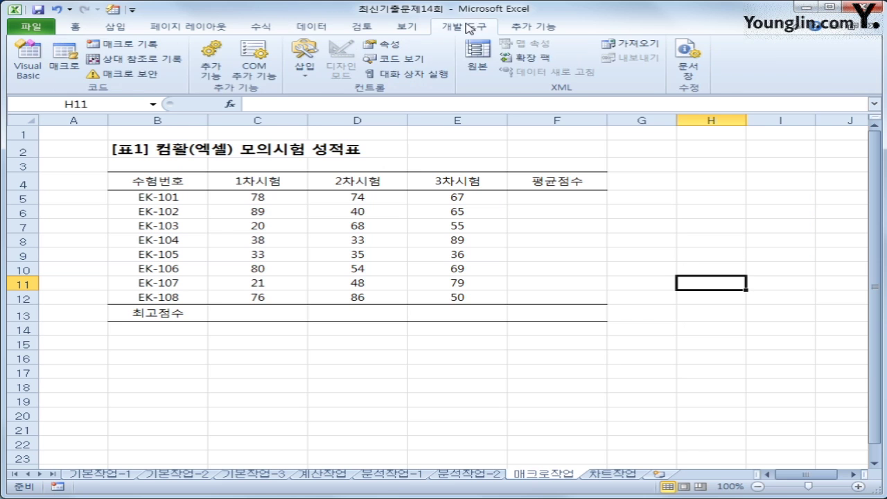
click(121, 44)
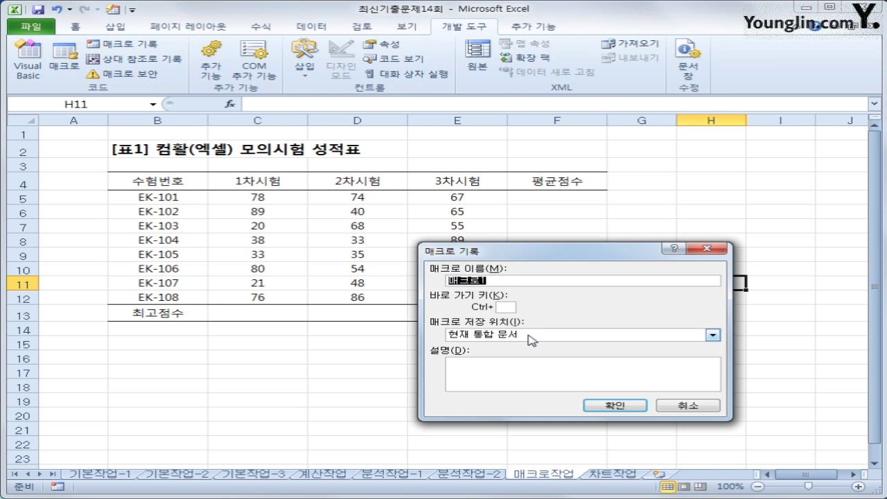
text(표)
text(균)
click(609, 407)
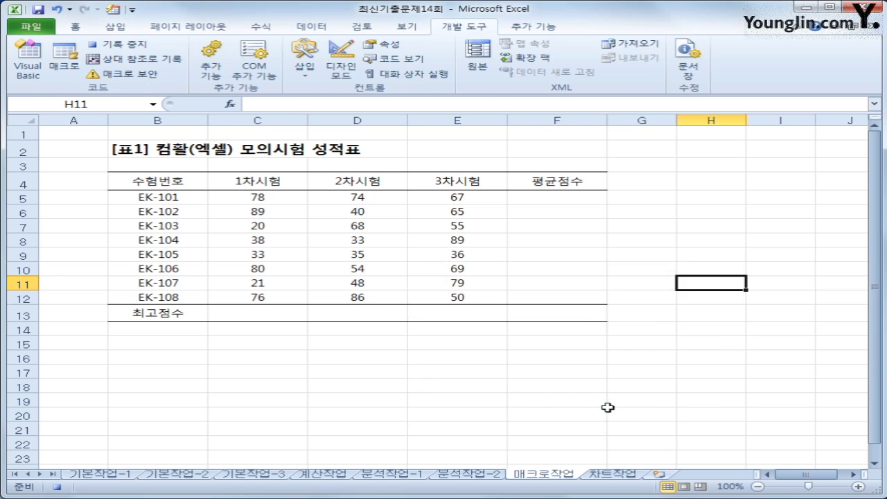
Step: Enter =AVERAGE(C5:E5) in F5 and fill the formula down through F12 of the 평균점수 column
click(558, 199)
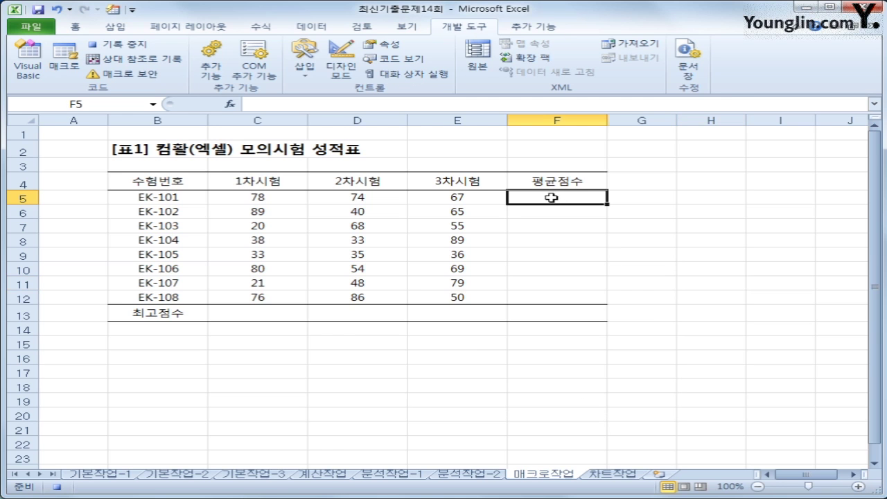
text(=av)
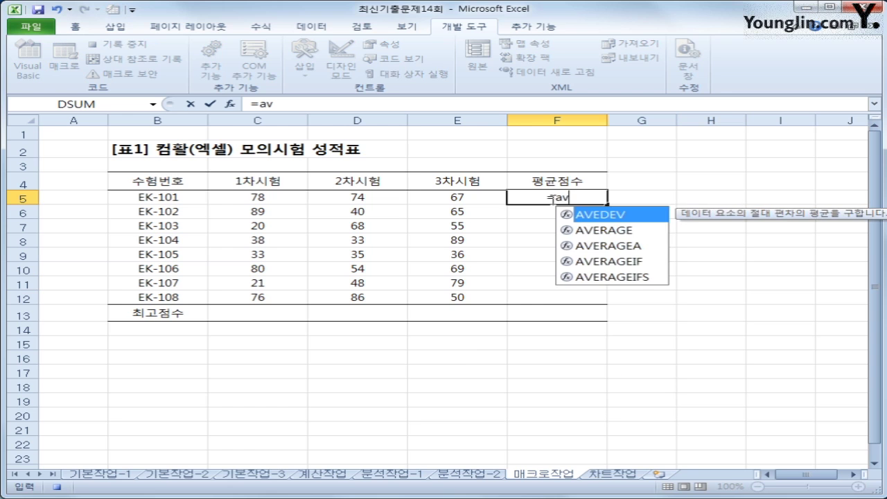
key(Down)
key(Tab)
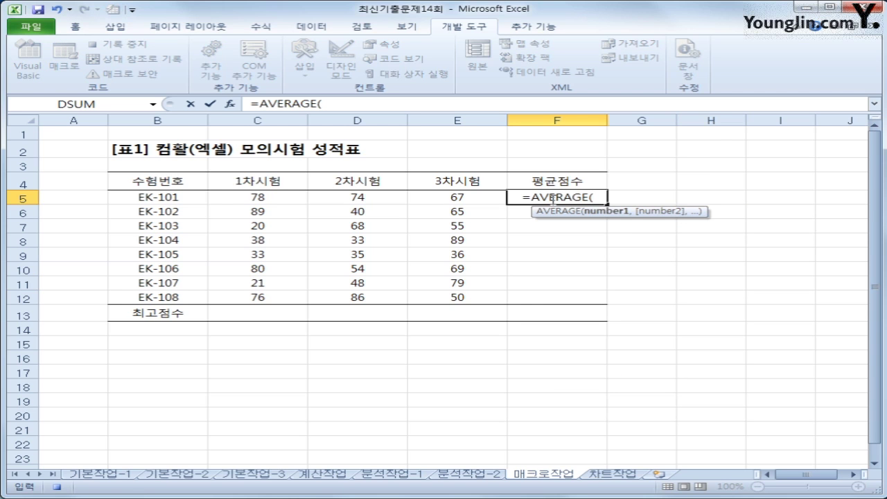
drag(277, 194, 432, 194)
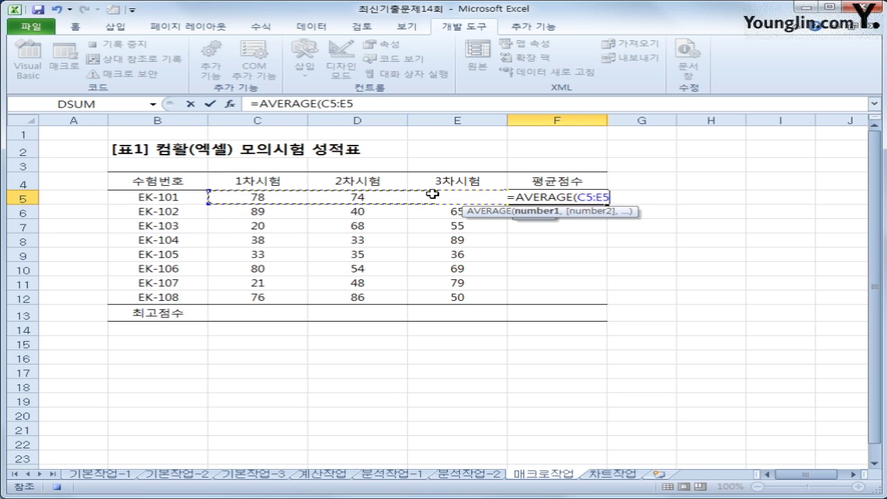
text())
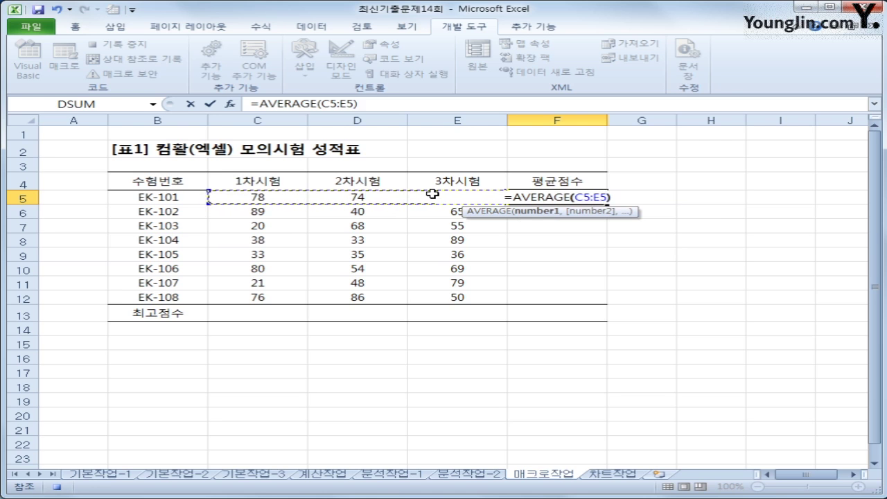
key(Return)
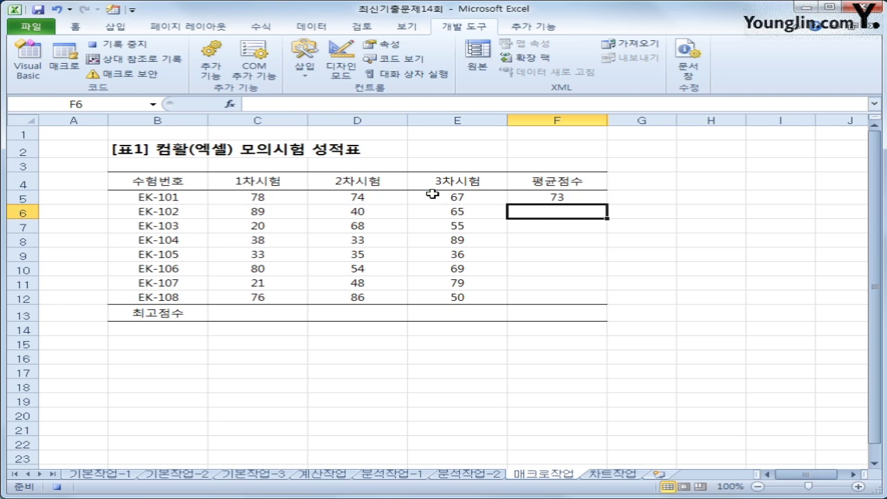
click(538, 199)
drag(605, 205, 603, 307)
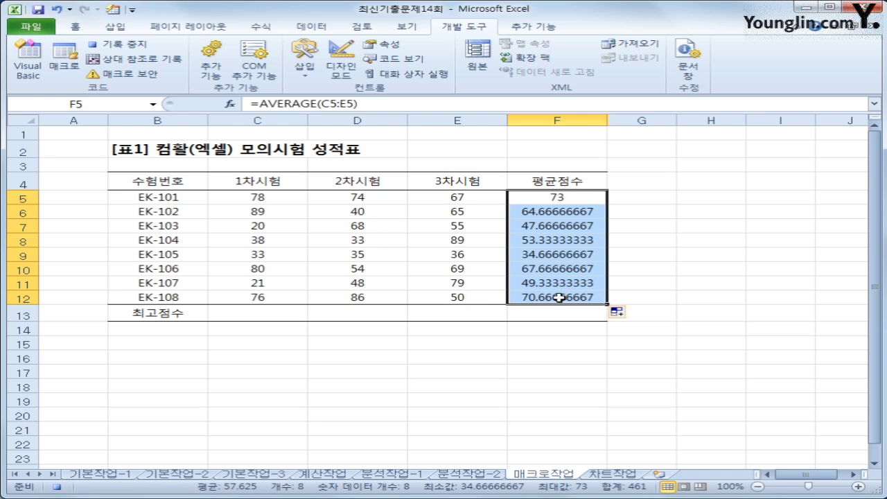
Step: Format the averages in F5:F12 with the 숫자 category and one decimal place
right_click(561, 221)
click(457, 314)
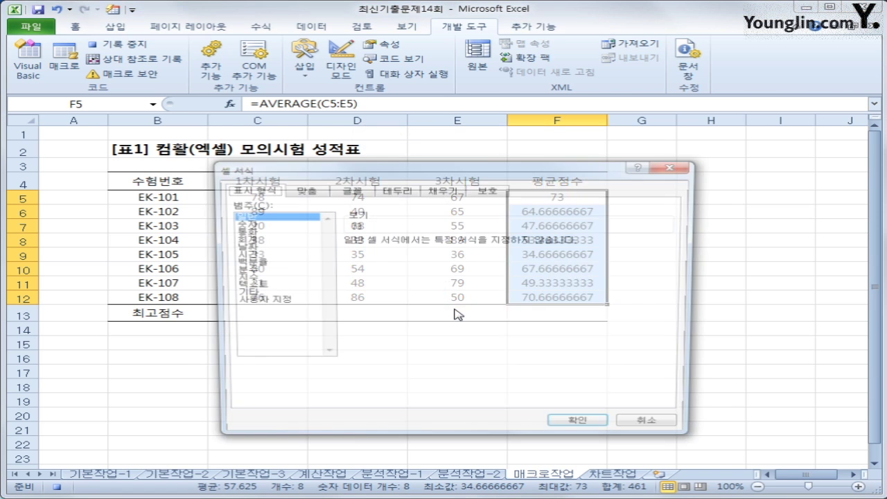
click(280, 223)
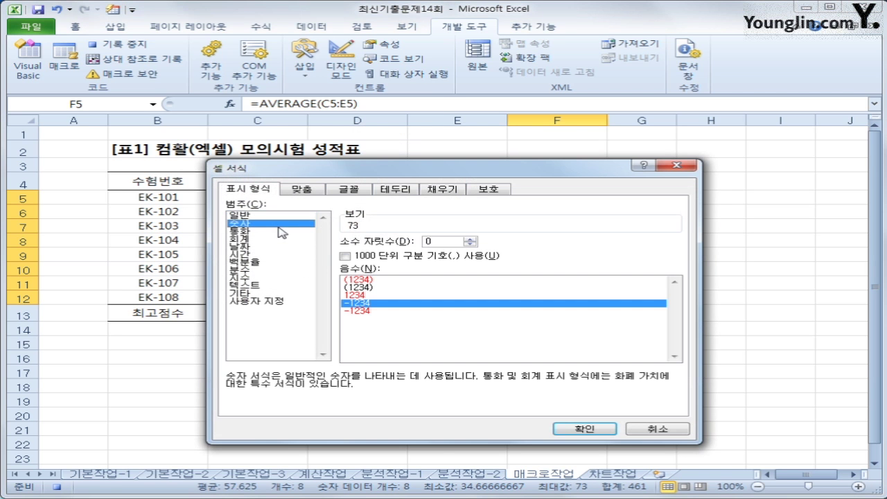
click(471, 239)
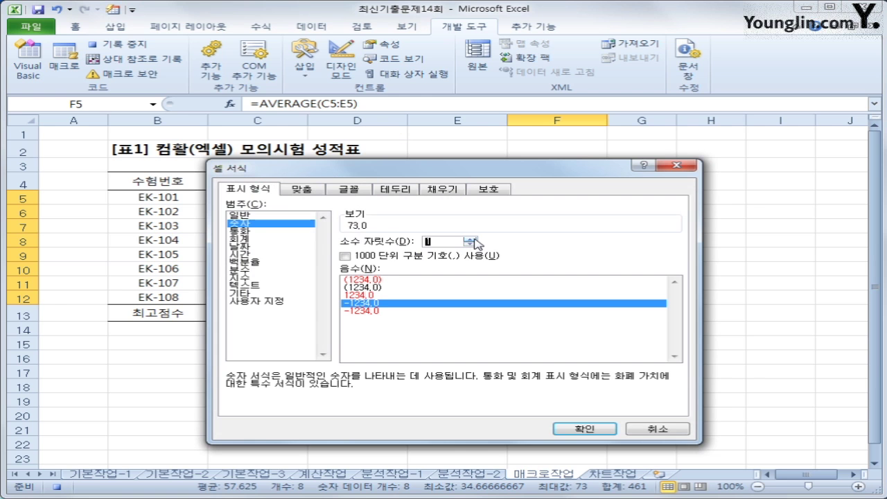
click(586, 429)
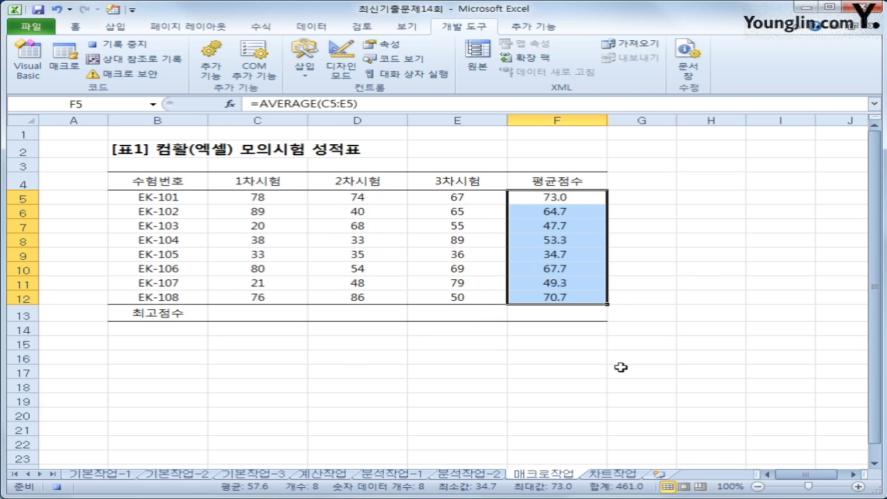
Step: Deselect the averages range and stop recording the macro
click(560, 296)
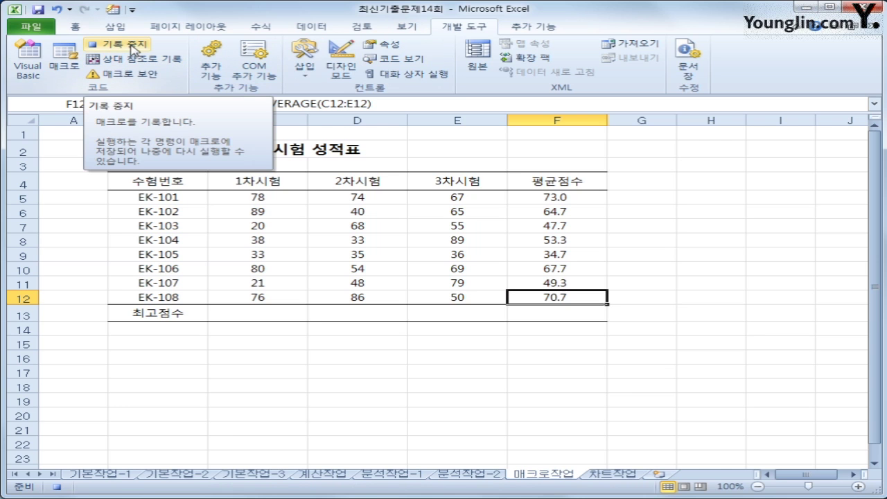
click(58, 487)
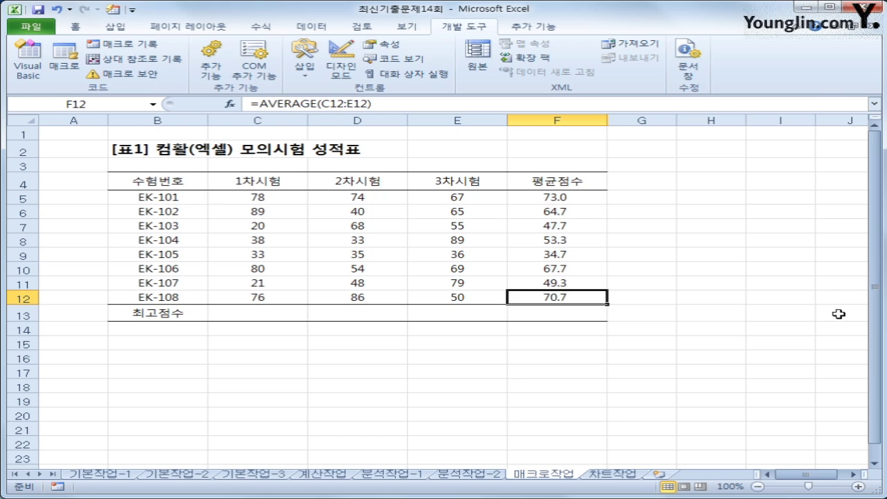
click(717, 355)
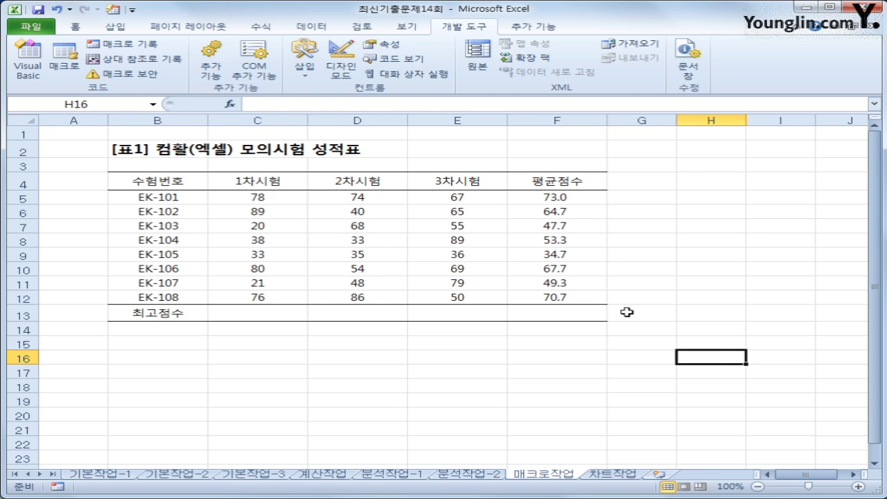
Step: Draw a diamond shape covering C16:D21, about 3.49 cm high and 6.09 cm wide, and label it 평균
click(128, 35)
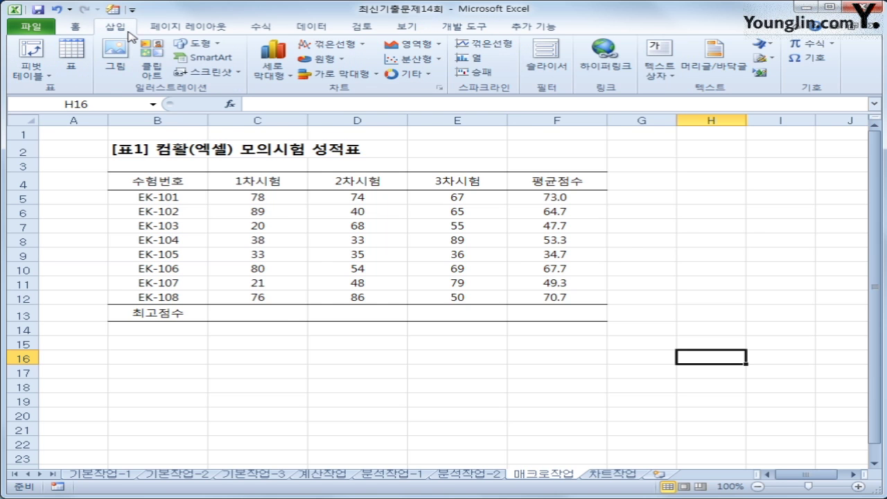
click(200, 46)
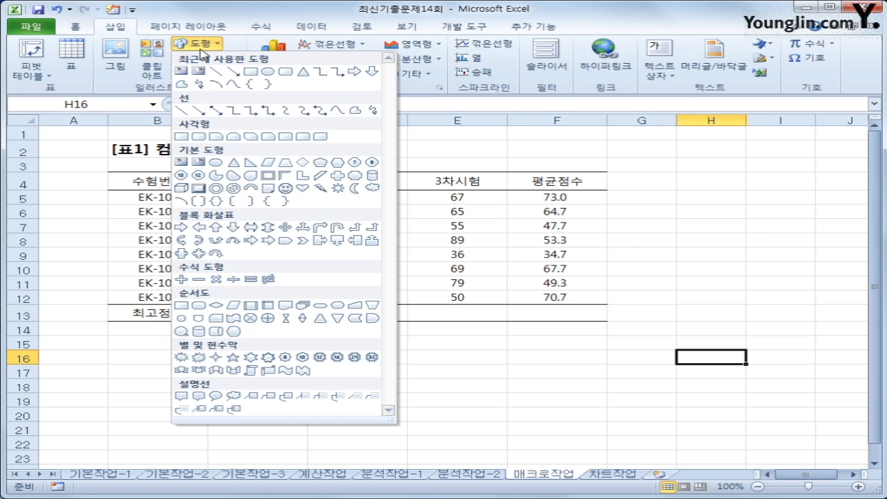
click(302, 164)
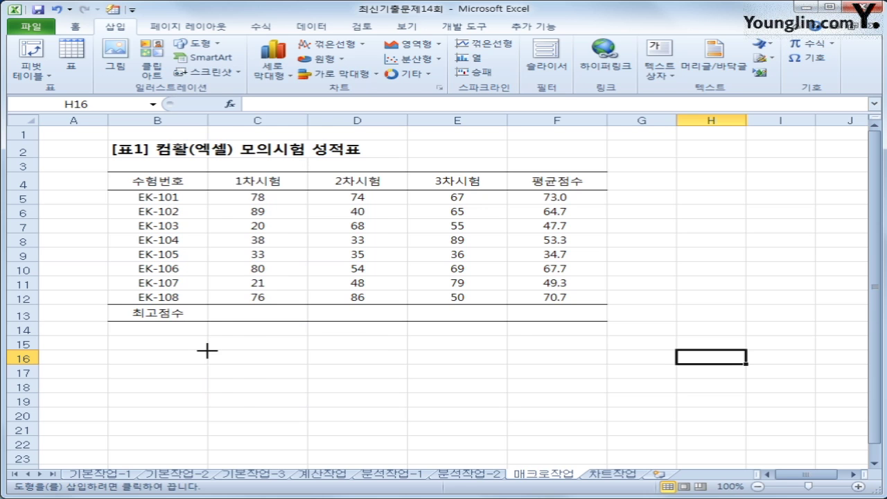
mouse_move(206, 350)
mouse_down()
mouse_move(368, 382)
mouse_move(366, 431)
mouse_up()
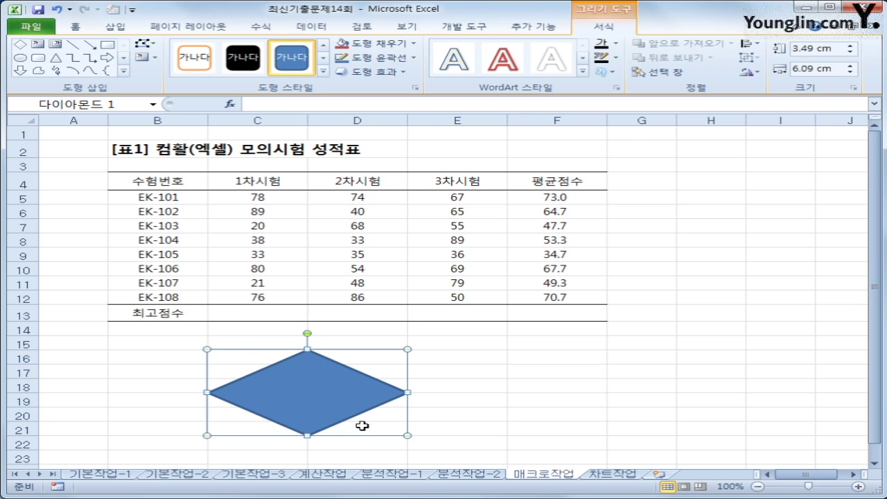
text(vu)
key(BackSpace)
key(BackSpace)
text(평균)
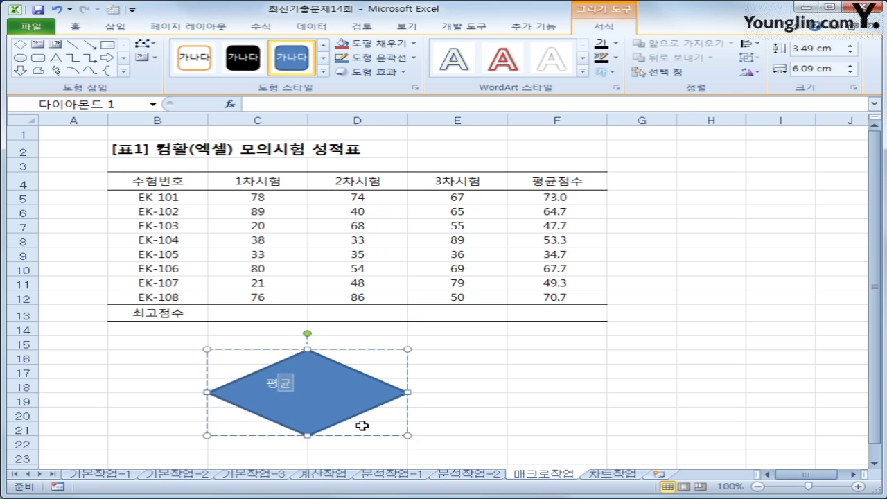
key(Escape)
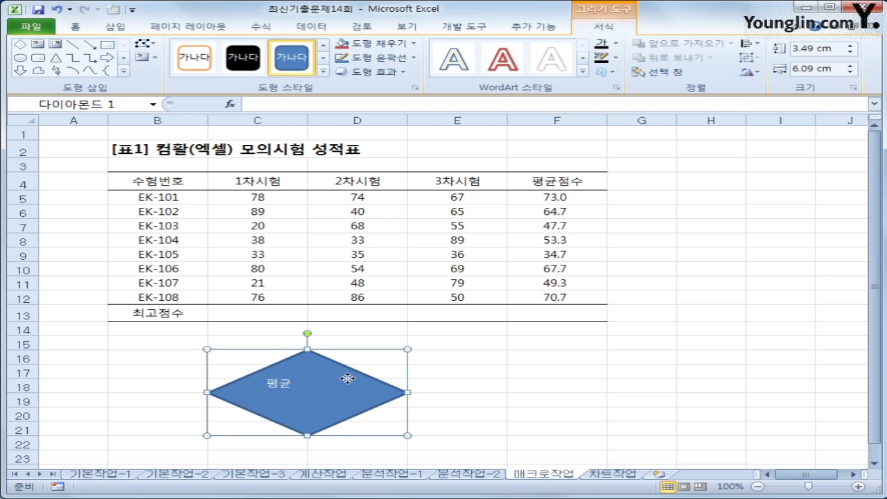
Step: Assign the 평균 macro to the diamond shape
right_click(344, 375)
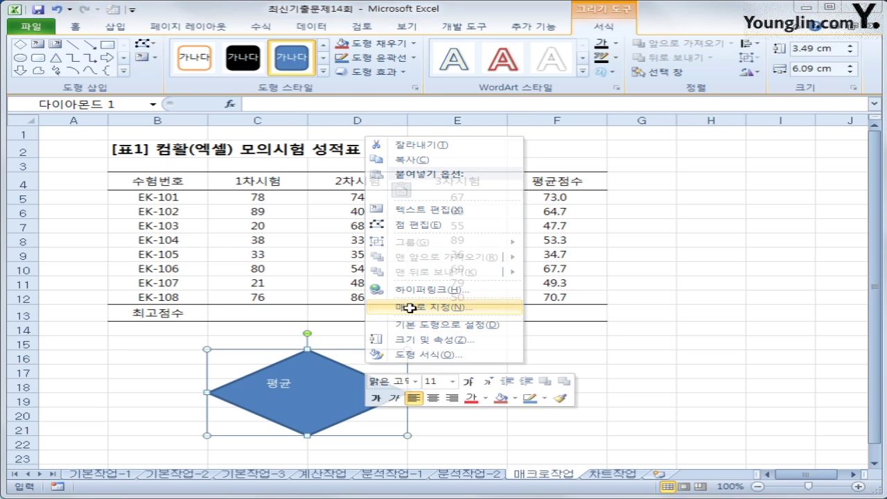
click(407, 308)
click(262, 239)
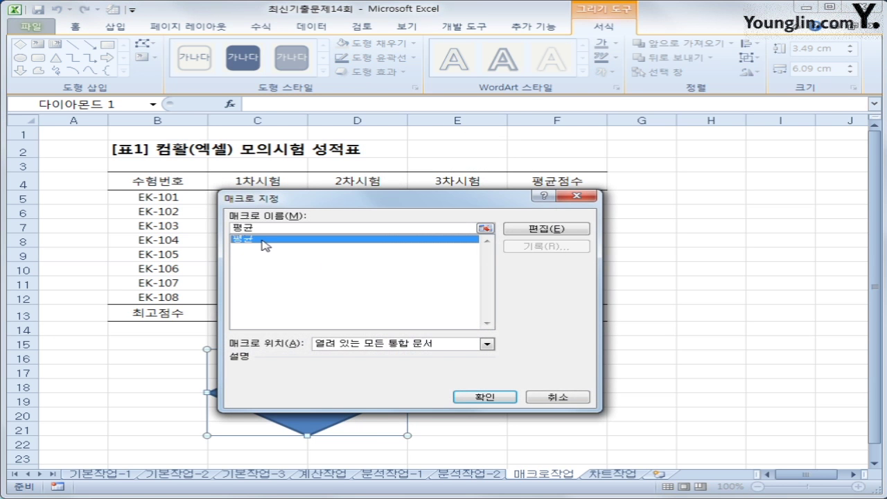
click(491, 396)
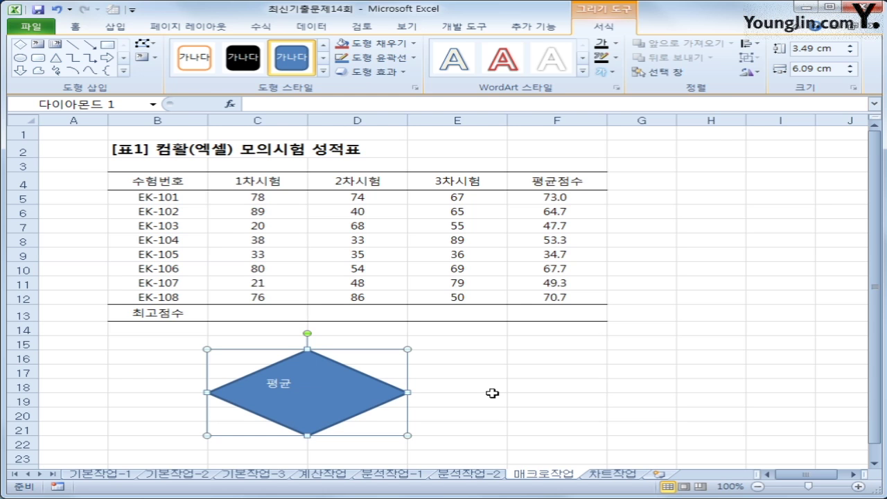
Step: Center the diamond's text both vertically and horizontally
click(76, 28)
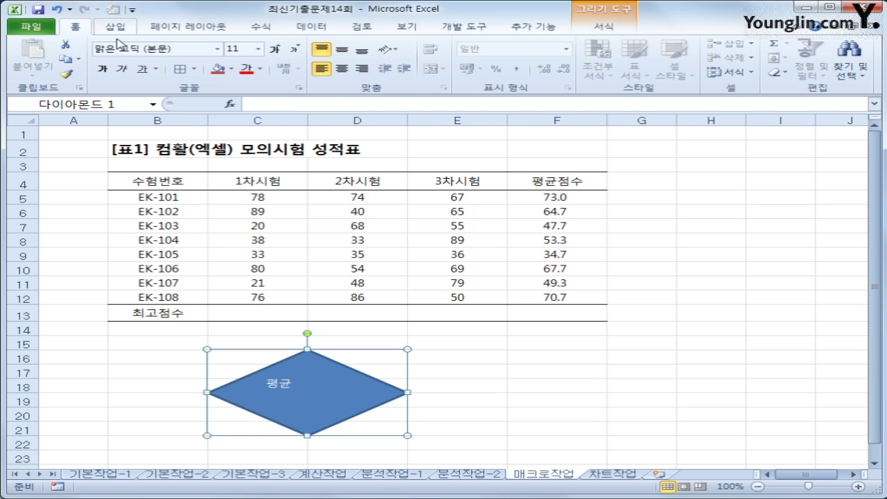
click(341, 50)
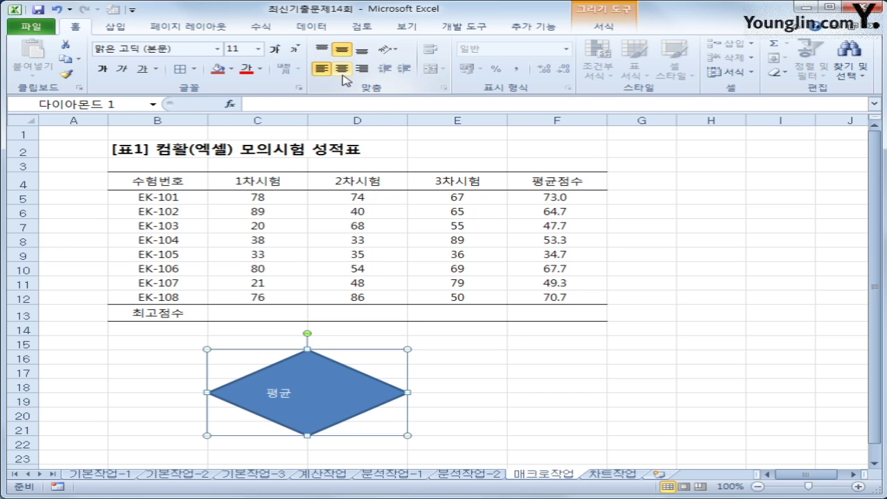
click(341, 69)
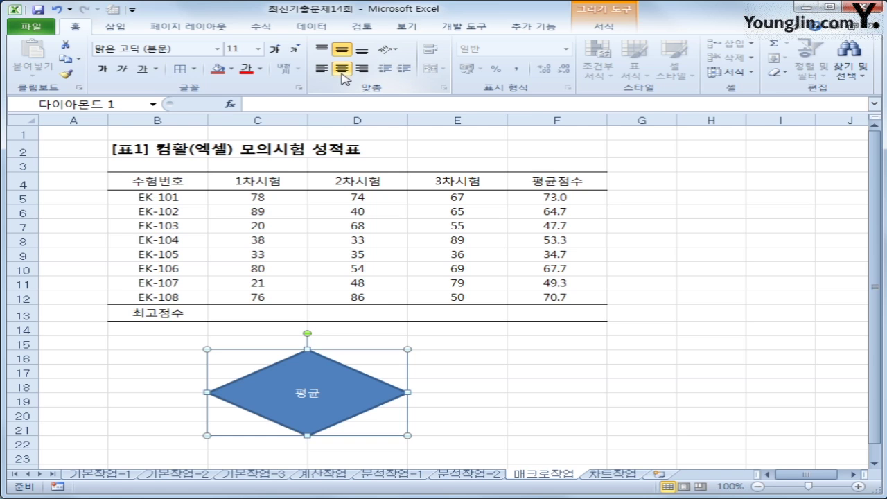
Step: Start recording a new macro named 최고점수, stored in the current workbook
click(628, 370)
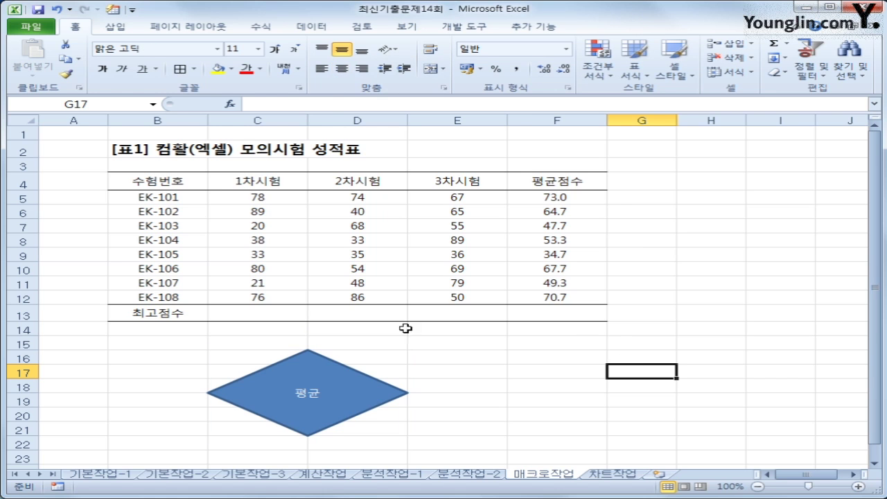
click(58, 487)
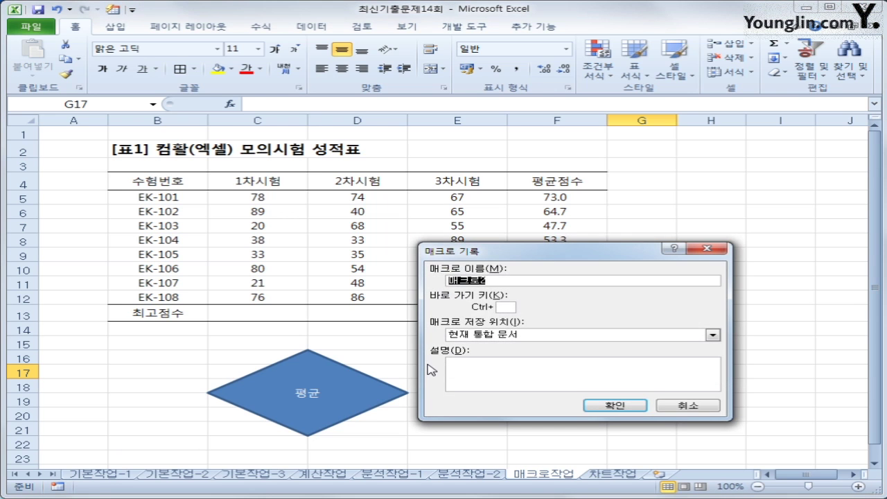
text(최고점수)
click(614, 405)
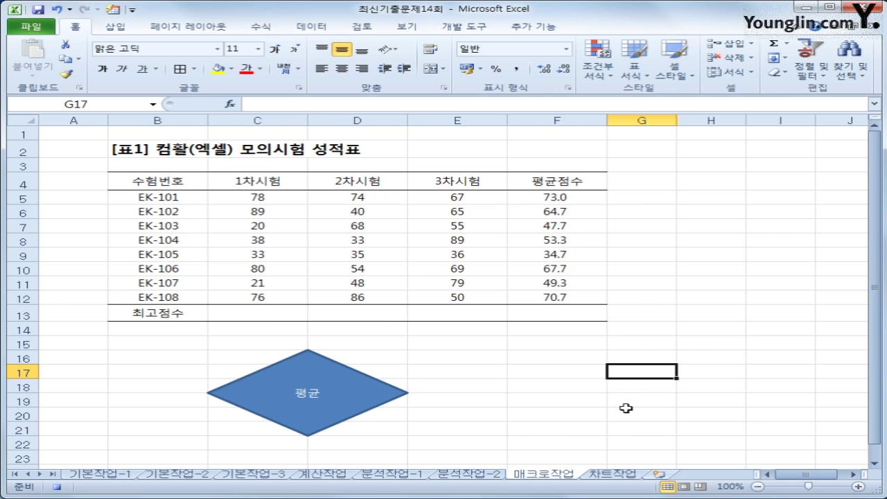
Step: Enter =MAX(C5:C12) in C13 to get the highest 1차시험 score
click(269, 317)
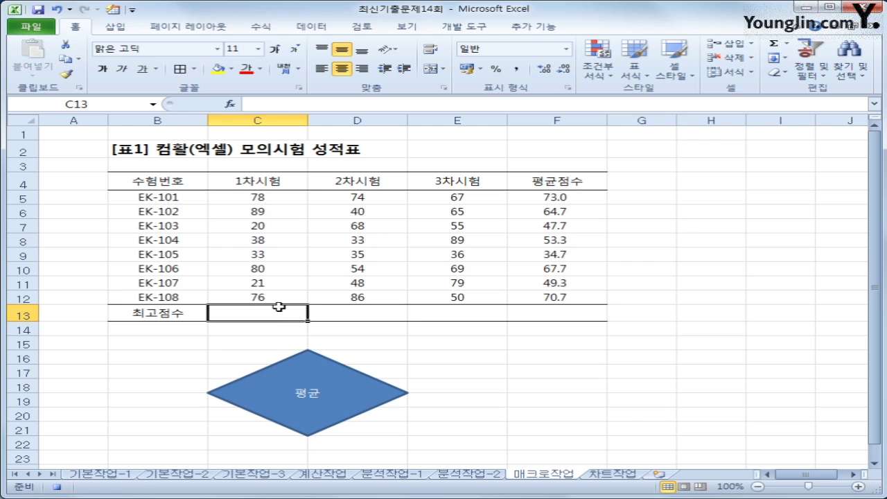
text(=max)
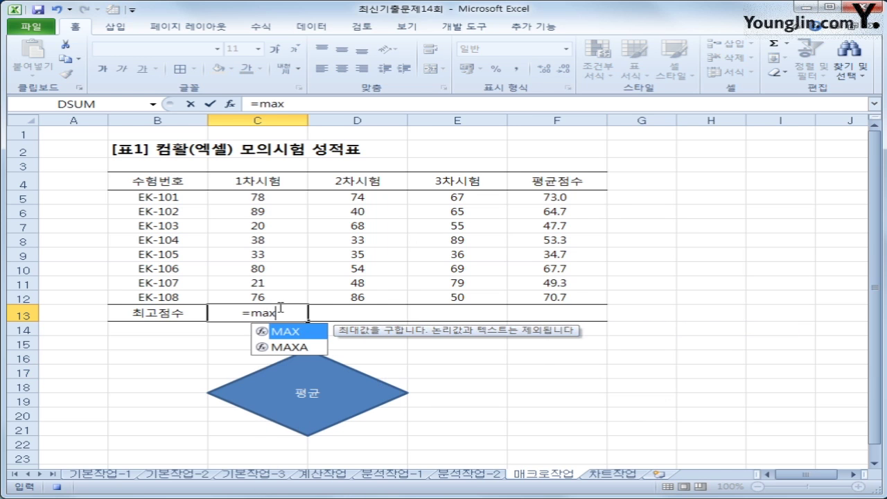
key(Tab)
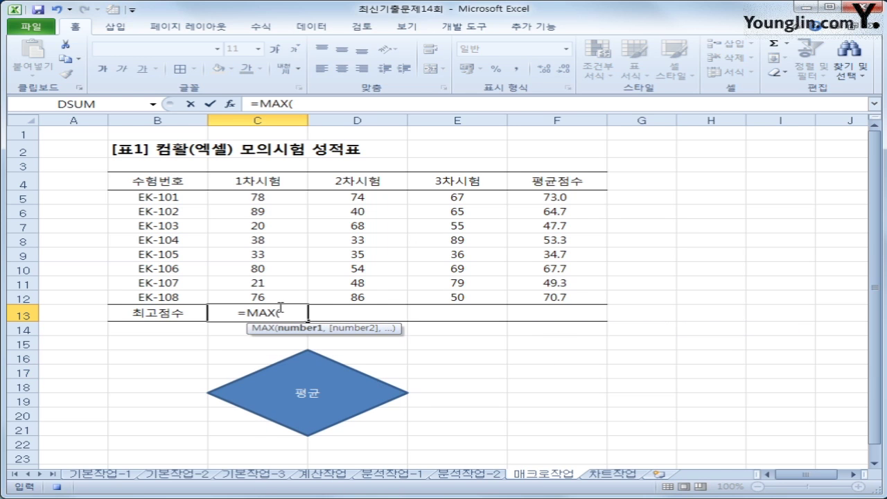
drag(274, 201, 261, 291)
text())
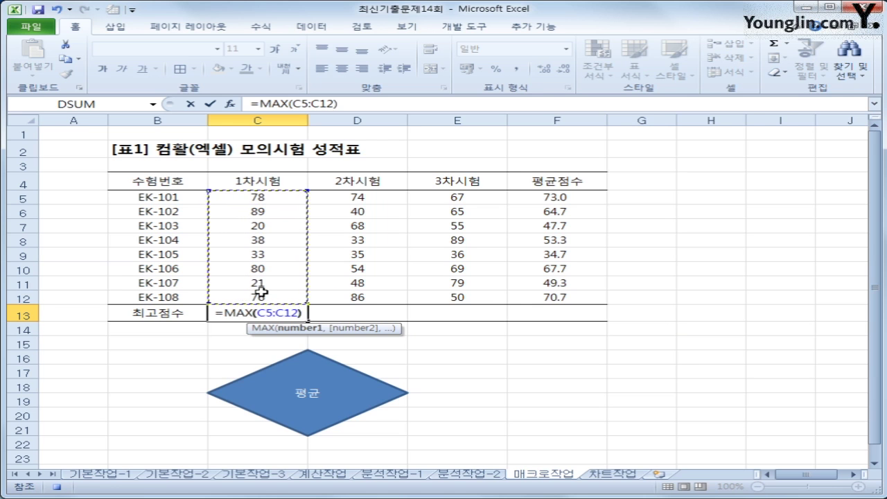
key(Return)
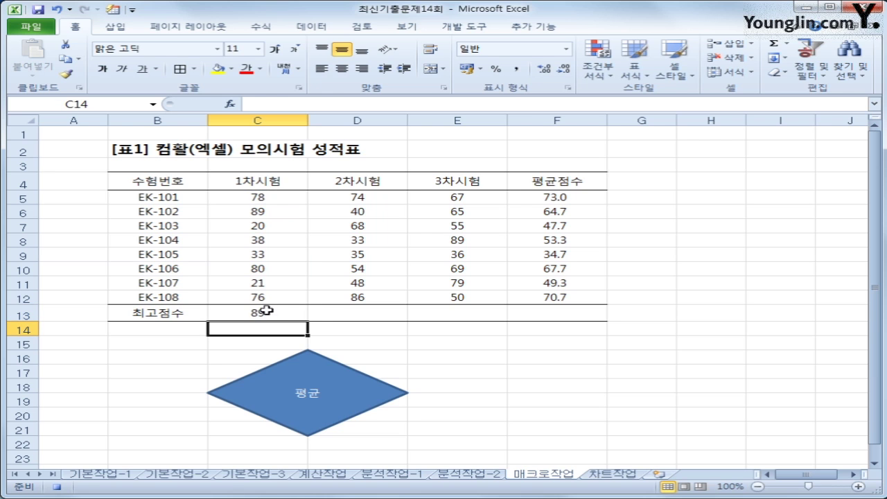
Step: Fill the MAX formula from C13 across to E13
click(266, 312)
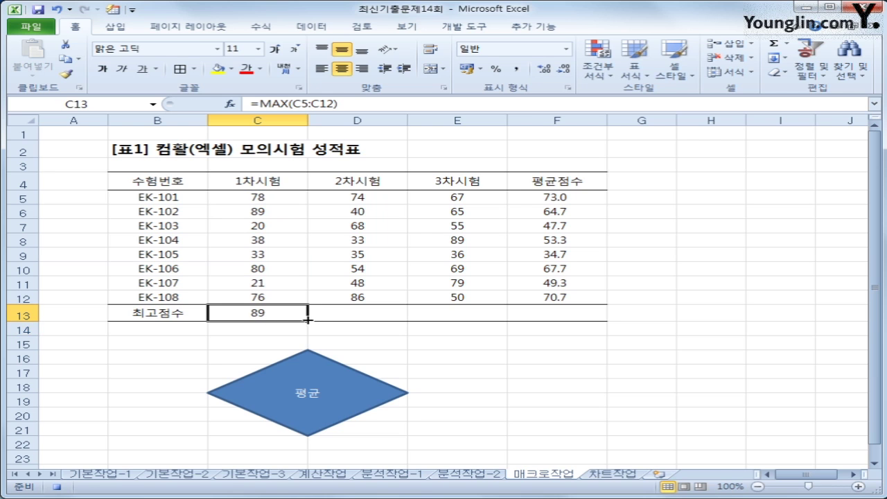
drag(308, 320, 469, 322)
click(471, 312)
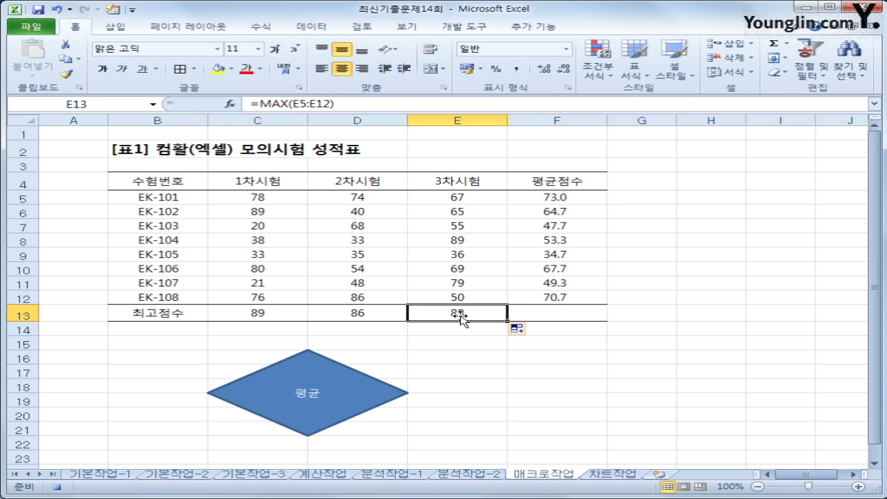
Step: Make the highest scores in C13:E13 bold and stop recording the macro
drag(249, 318, 427, 311)
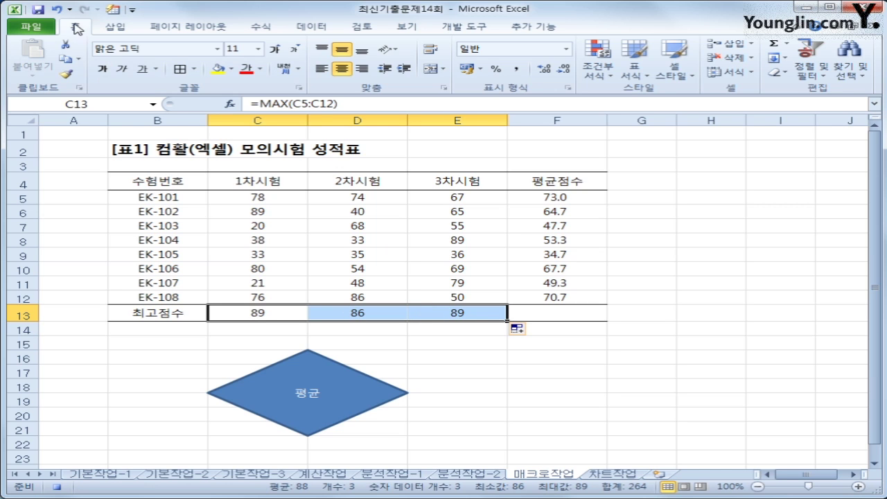
click(100, 72)
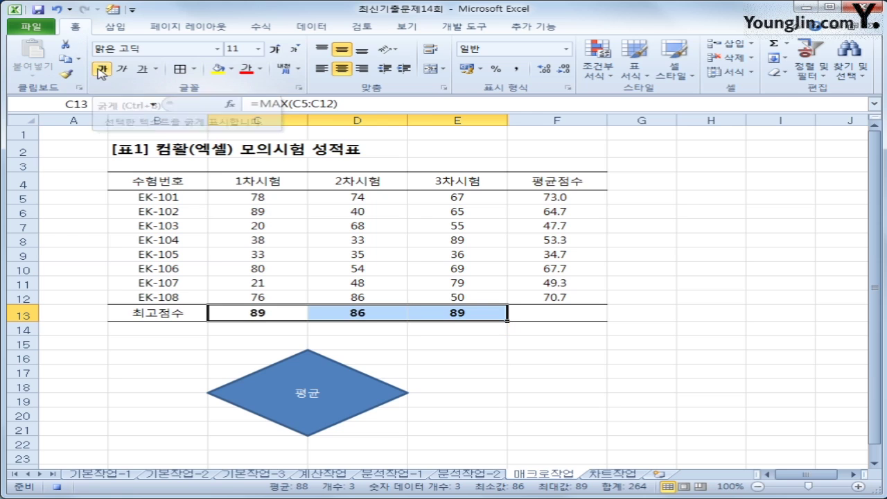
click(458, 314)
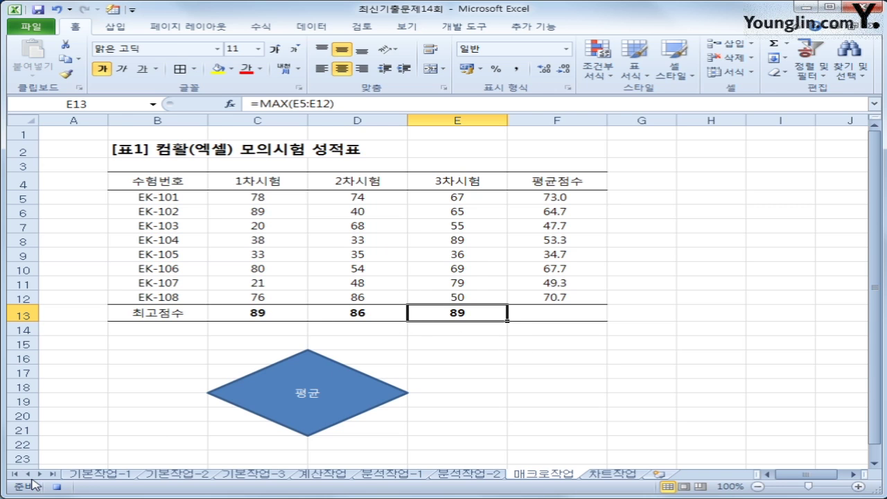
click(57, 487)
Step: Draw a heart shape over E15:F21, about 4.13 cm high and 6.09 cm wide, and label it 최고점수
click(126, 31)
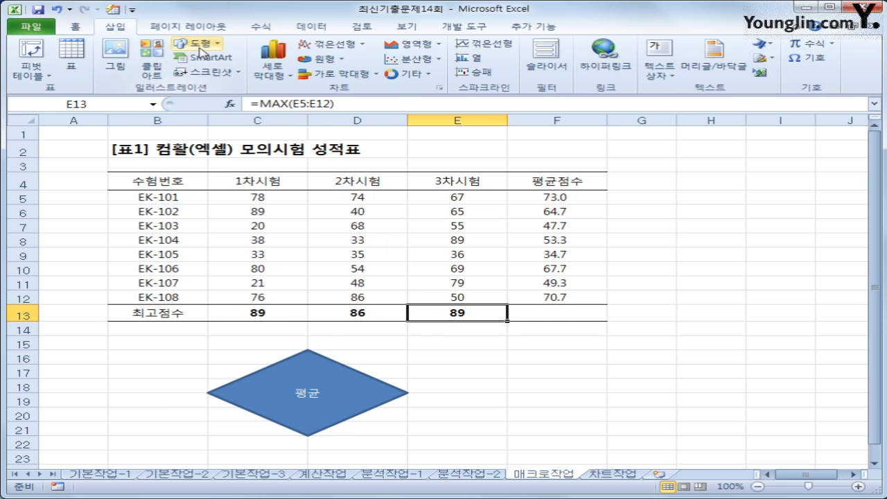
click(199, 45)
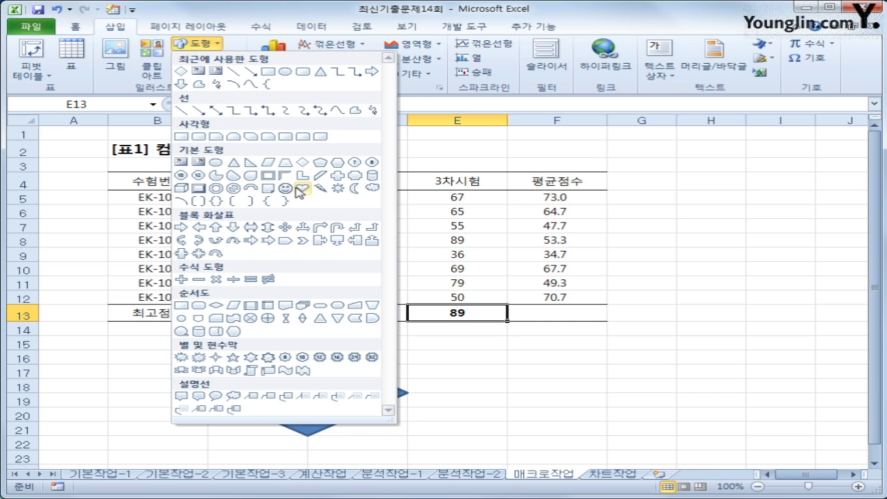
click(302, 189)
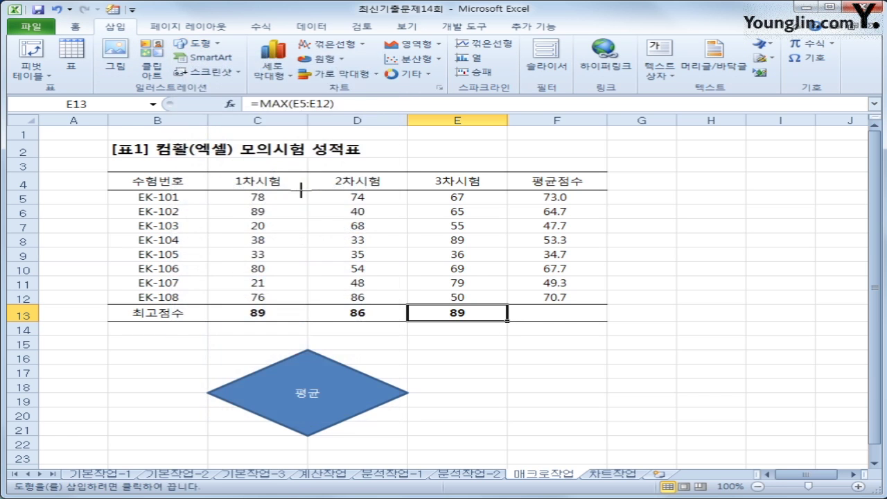
mouse_move(302, 188)
mouse_down()
mouse_move(331, 232)
mouse_move(385, 269)
mouse_move(390, 291)
mouse_move(458, 381)
mouse_up()
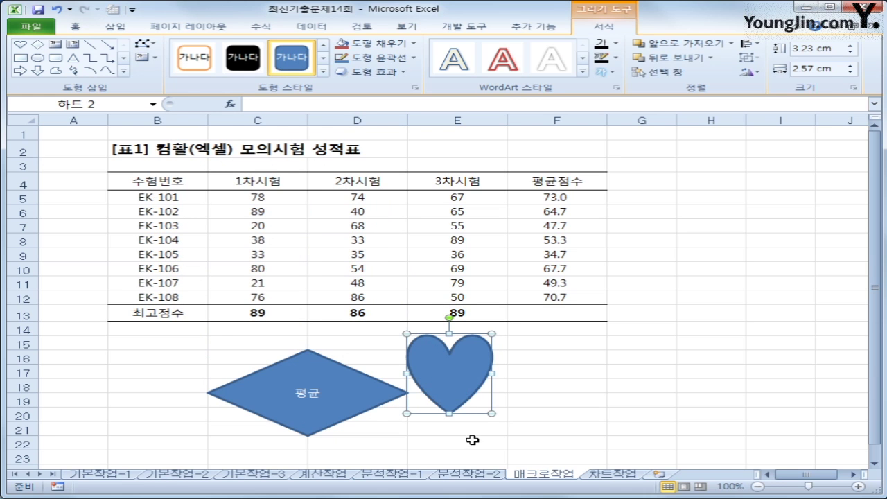
drag(491, 413, 563, 434)
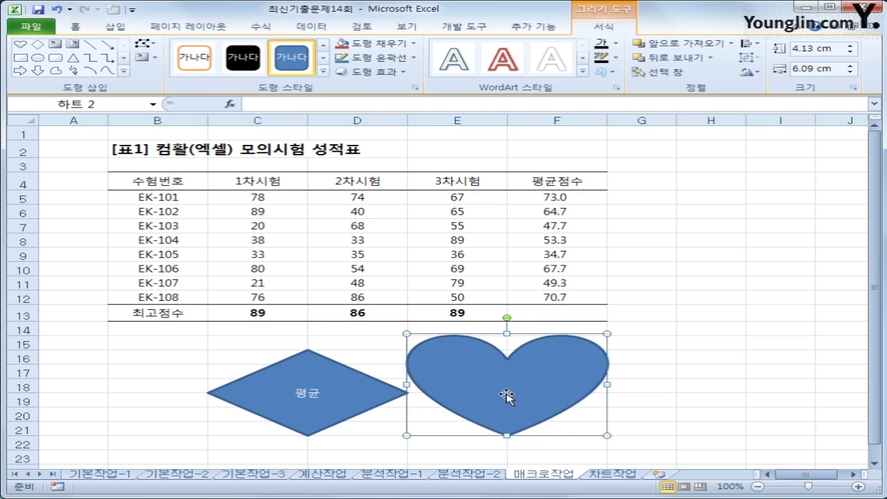
text(chl)
text(초)
text(고점수)
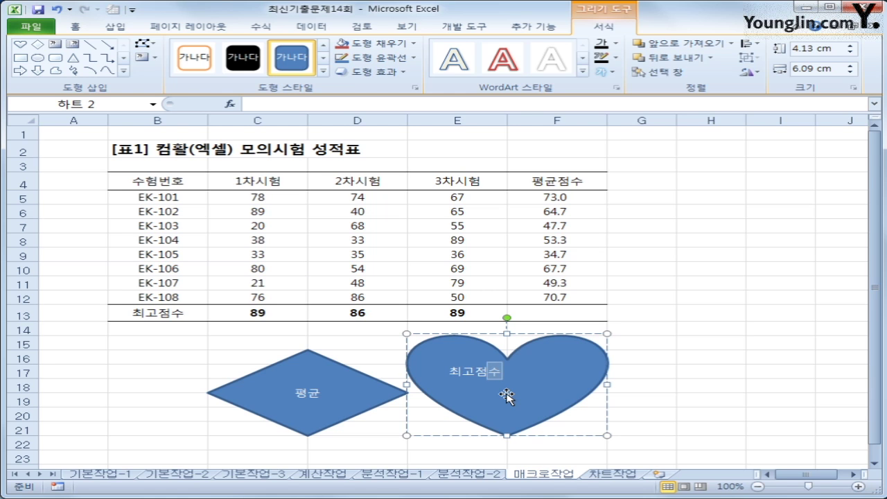
Step: Assign the 최고점수 macro to the heart shape
right_click(539, 349)
click(457, 309)
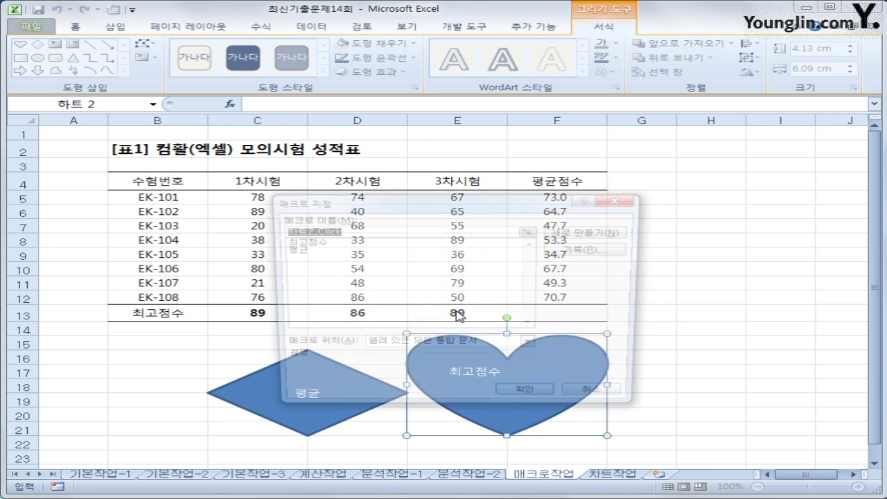
click(302, 242)
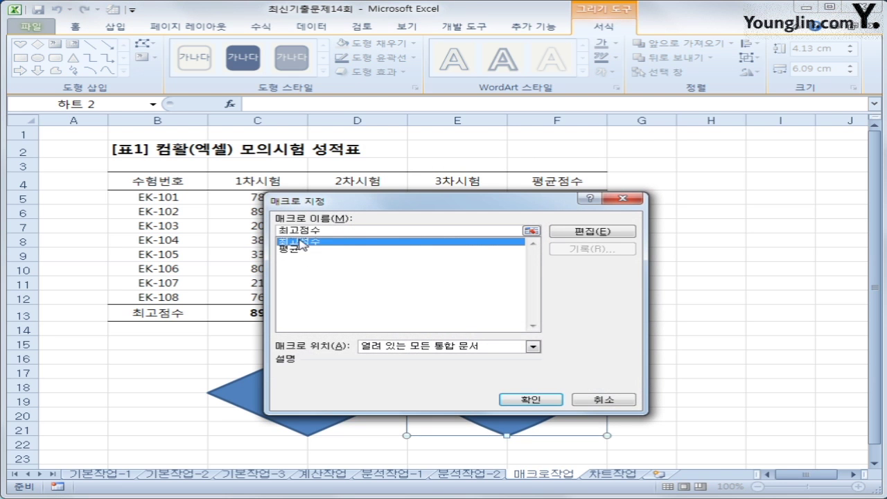
click(539, 399)
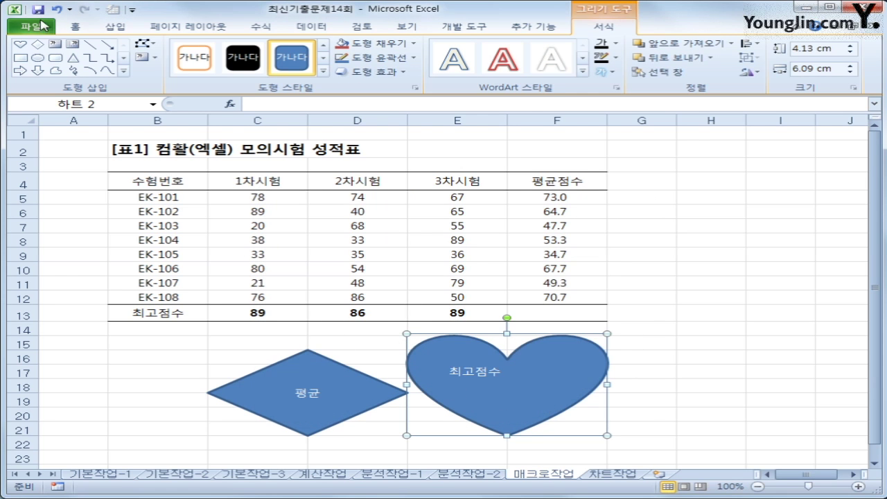
Step: Center the heart's text both vertically and horizontally
click(75, 27)
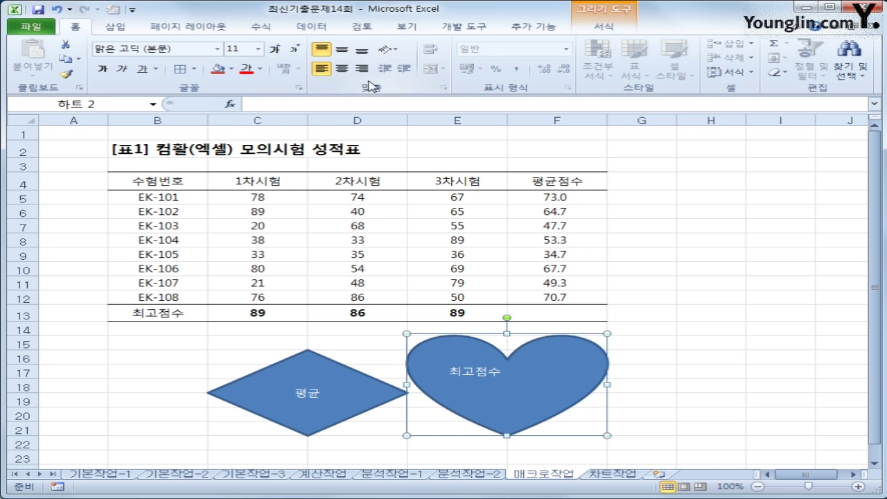
click(341, 49)
click(340, 68)
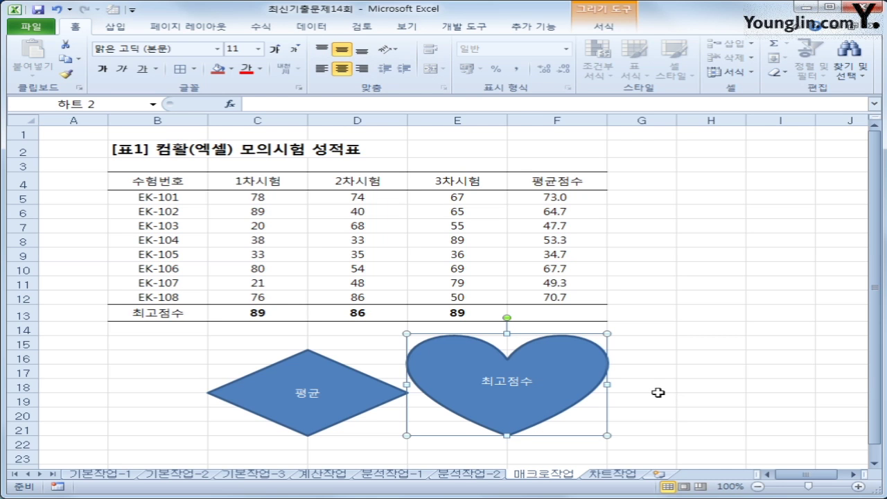
Step: Shorten the heart shape from its upper edge so it covers E16:F21, and deselect it
click(412, 339)
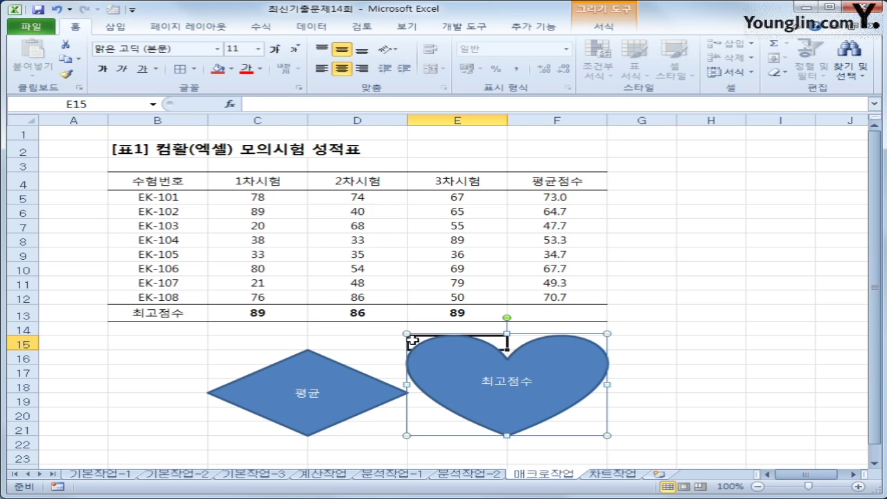
drag(412, 339, 551, 431)
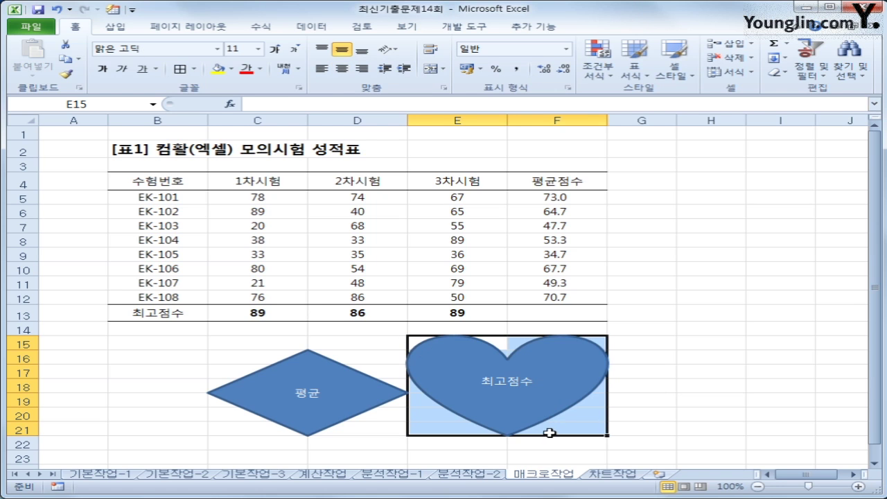
right_click(463, 356)
click(507, 340)
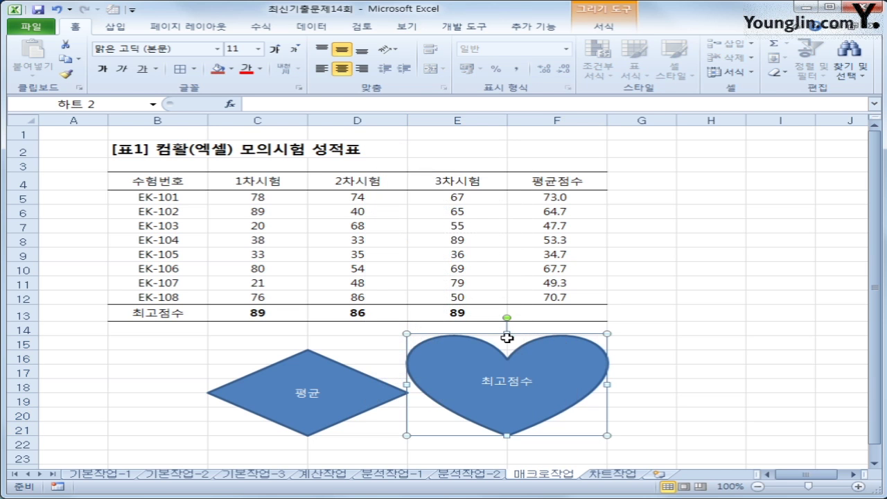
drag(507, 340, 505, 350)
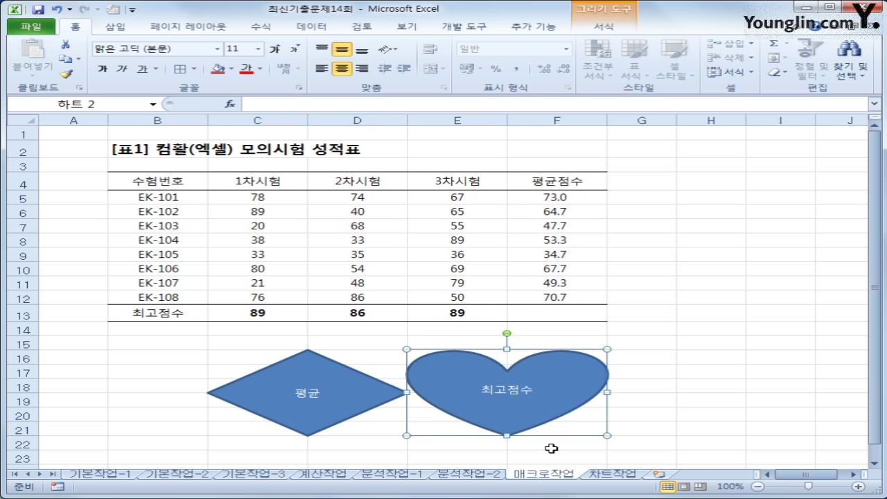
click(590, 429)
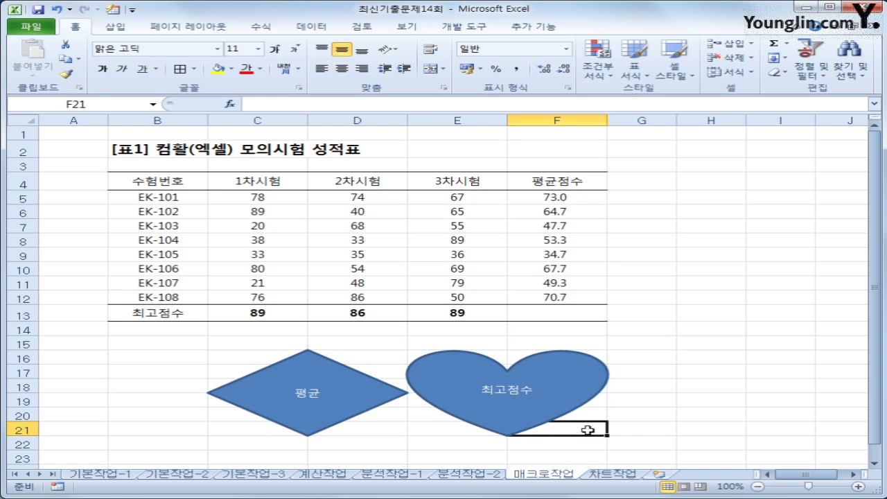
click(629, 411)
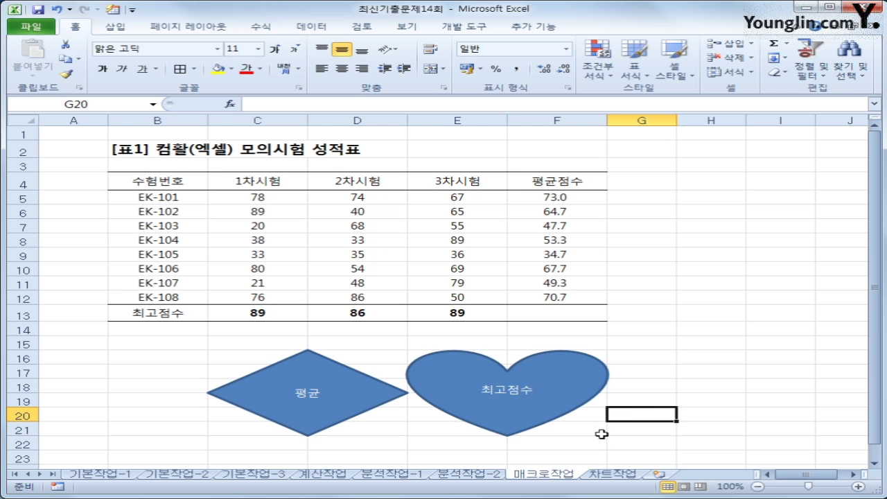
Step: On the 차트작업 sheet, change the chart type to 3-D stacked horizontal bar and switch its rows and columns
click(627, 475)
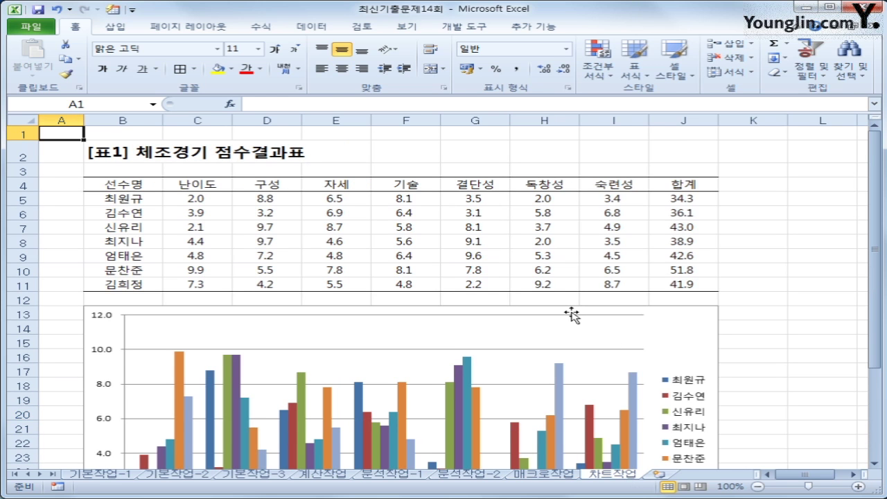
scroll(572, 313, down, 3)
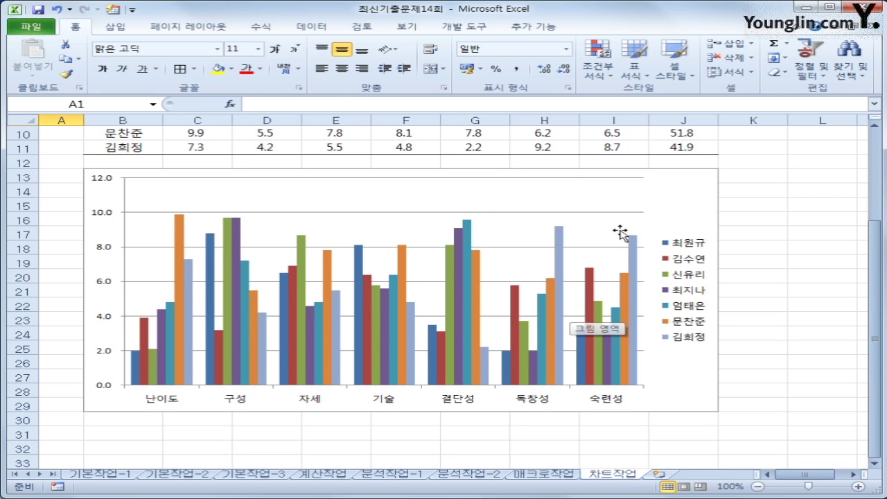
click(654, 207)
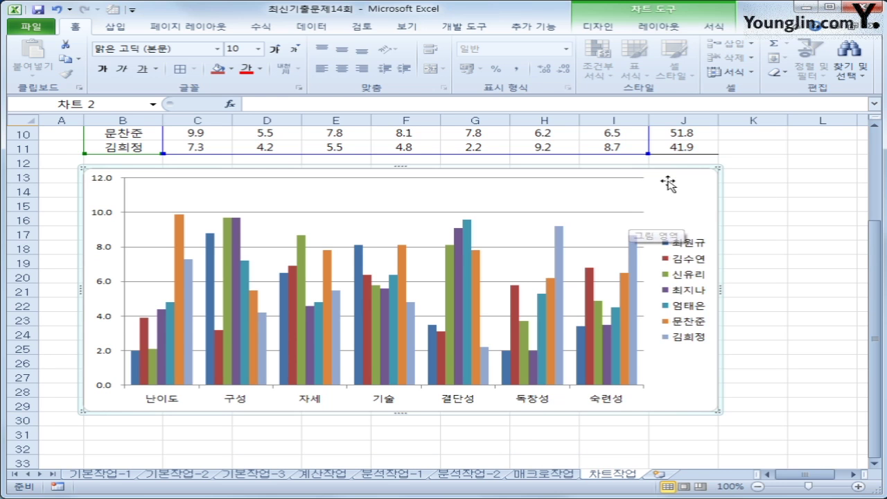
key(shift+F10)
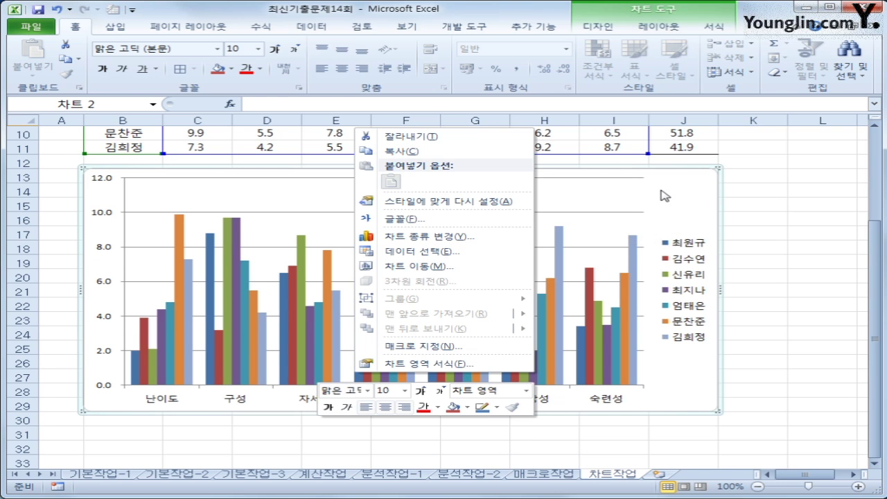
click(485, 243)
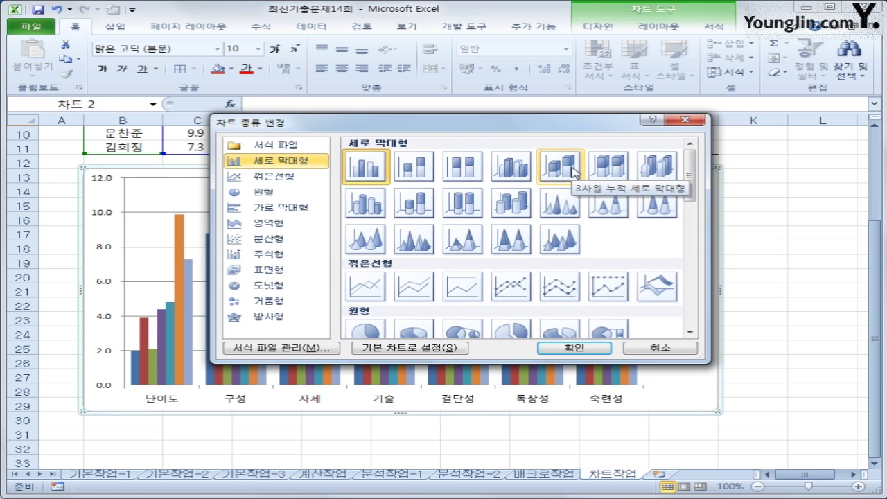
click(299, 212)
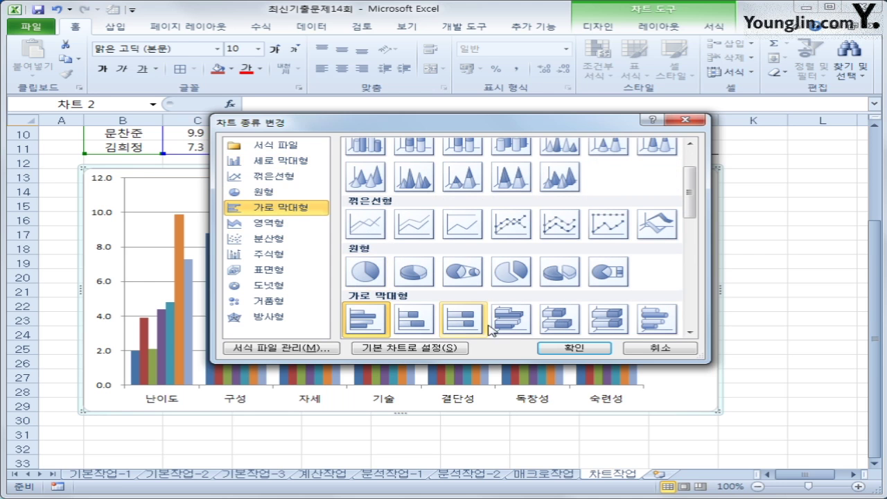
click(549, 323)
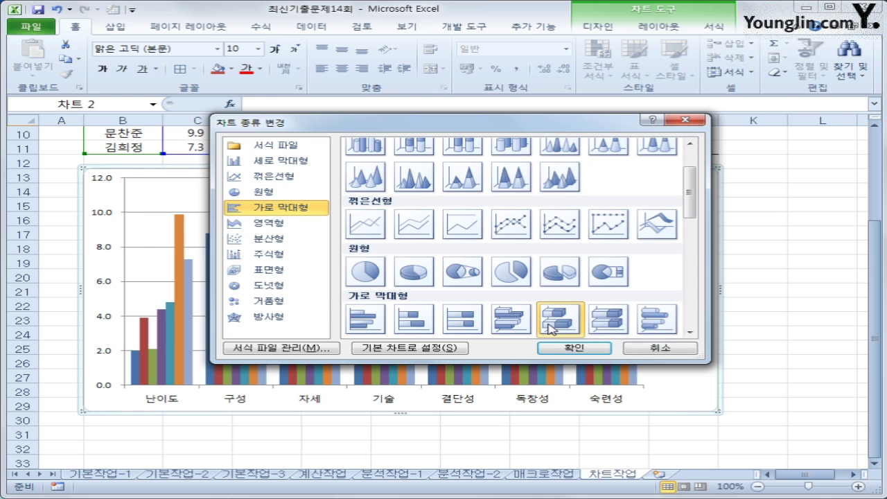
click(573, 349)
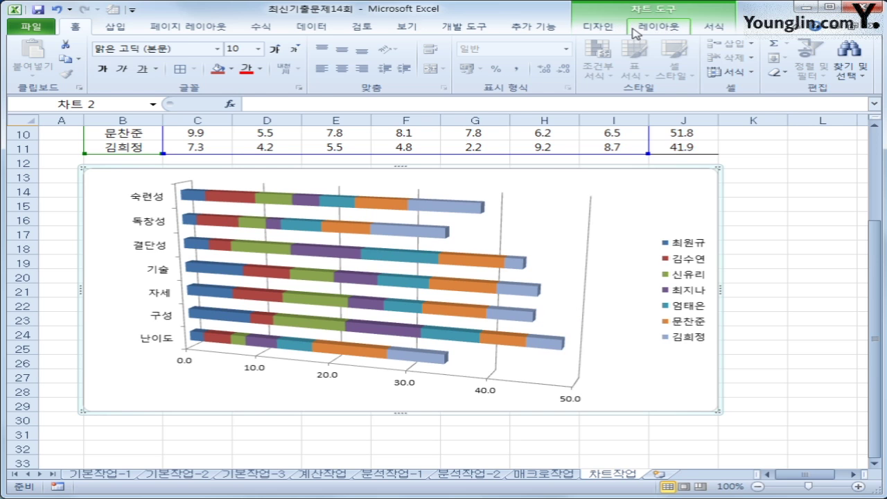
click(603, 27)
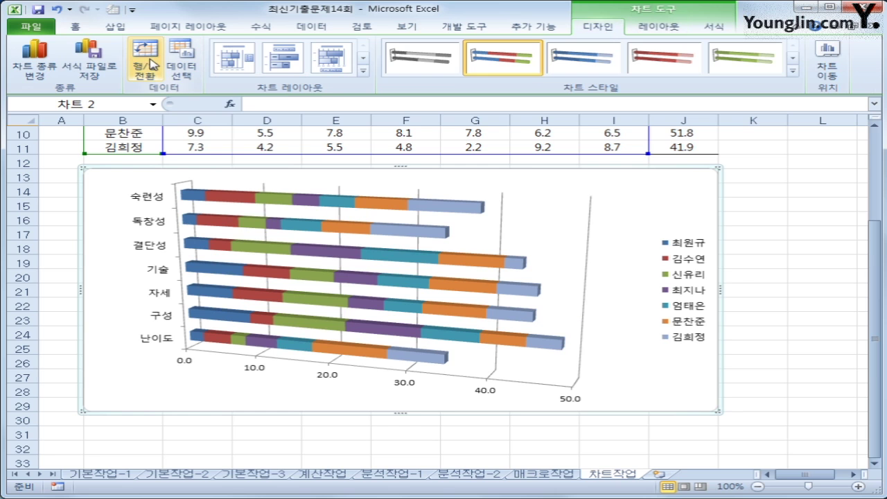
click(151, 77)
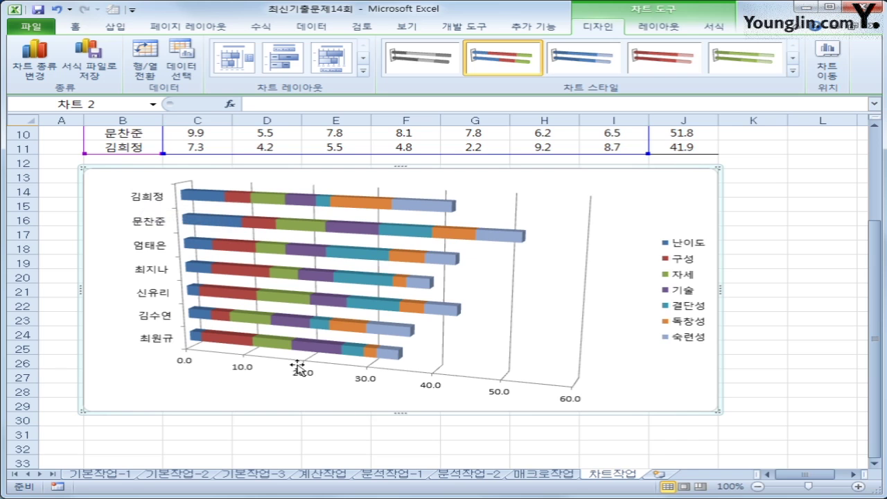
Step: Set the chart's horizontal value axis labels to the 돋움 font at size 12
click(275, 379)
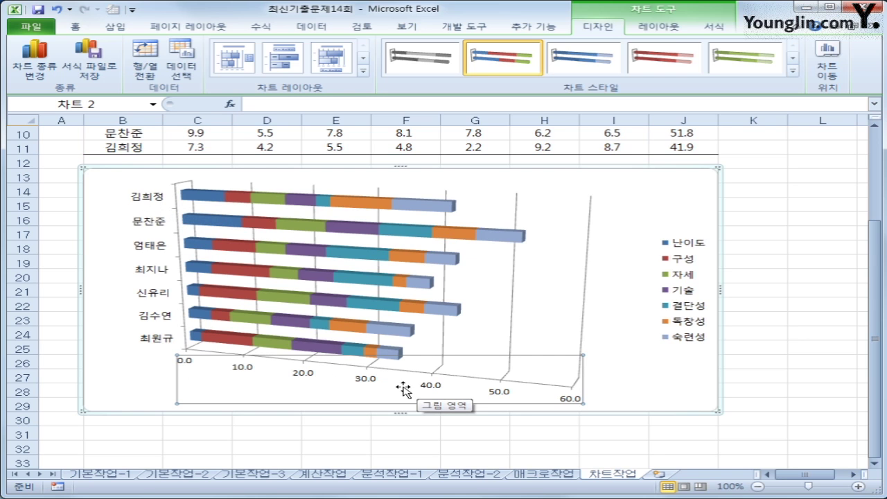
click(75, 27)
click(217, 48)
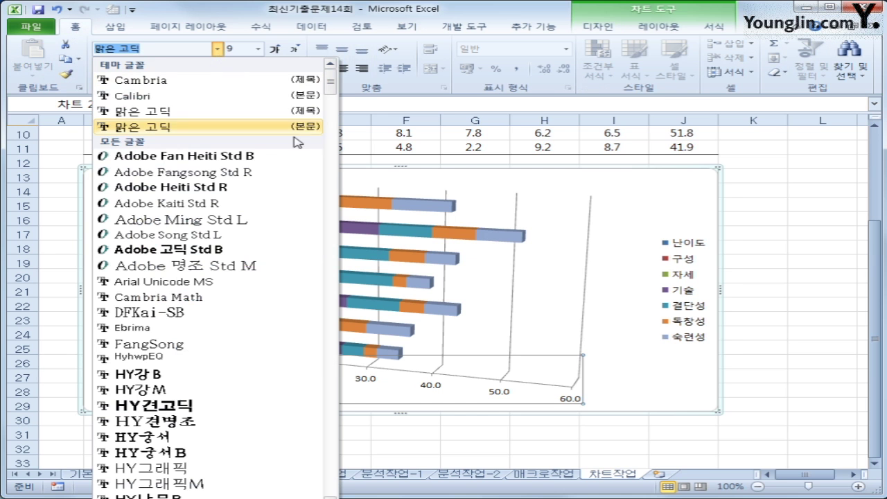
drag(330, 87, 330, 168)
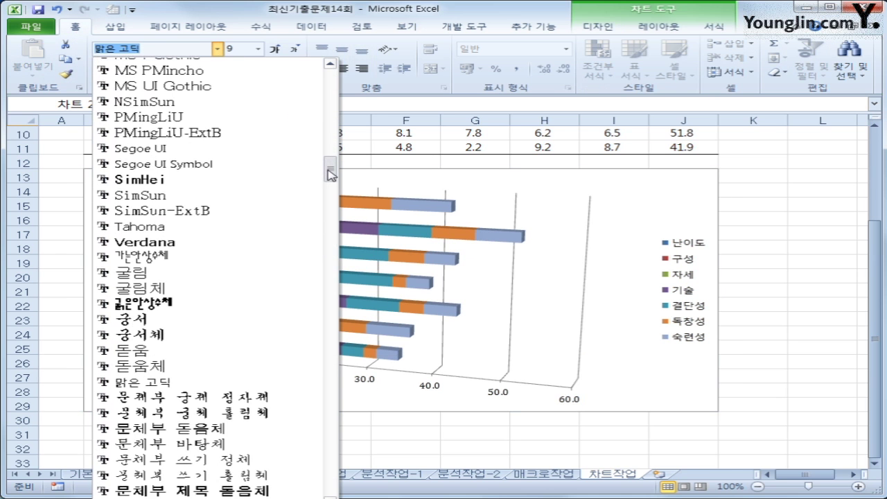
click(139, 351)
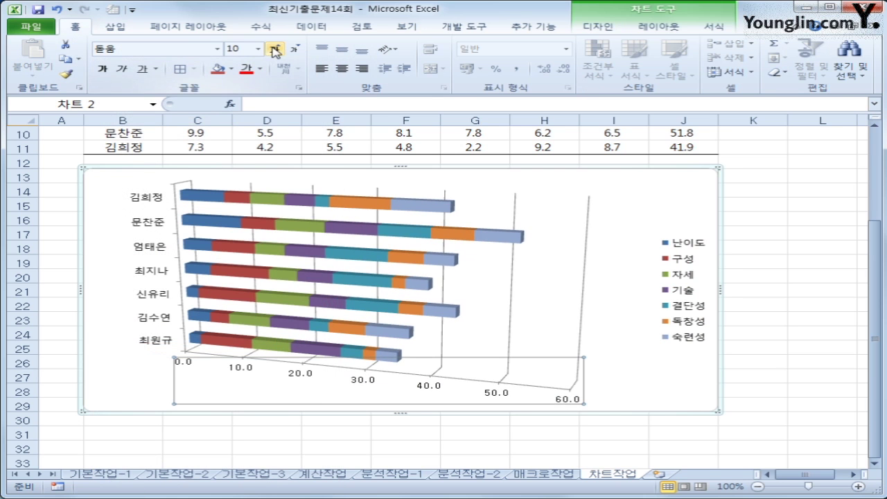
click(275, 49)
click(275, 49)
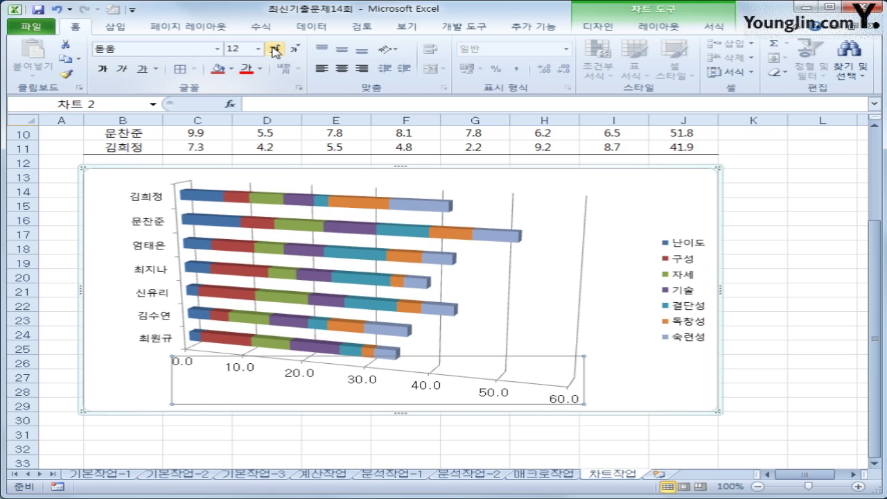
Step: Set the chart's vertical category axis labels to the 돋움 font and open their font size choices
click(156, 202)
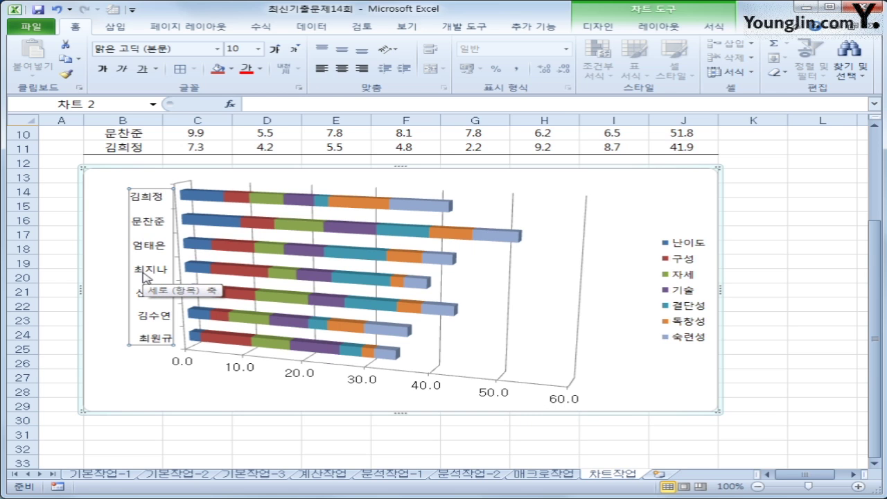
click(218, 49)
click(177, 156)
click(258, 48)
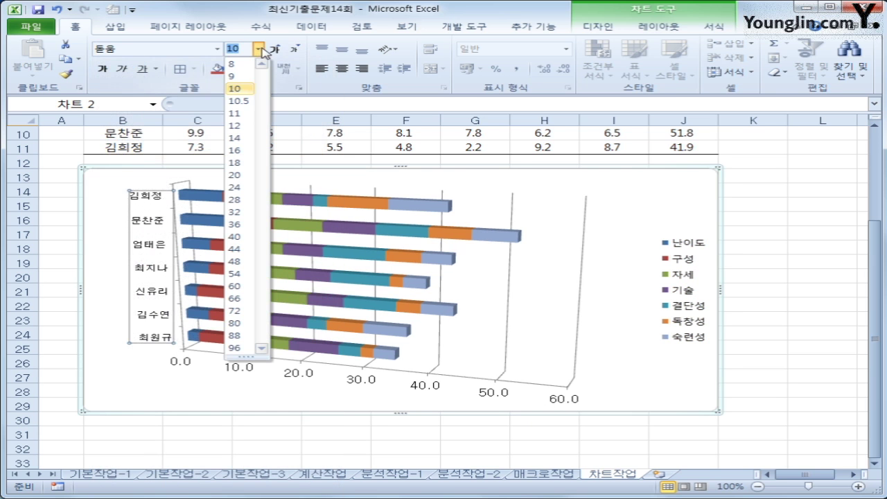